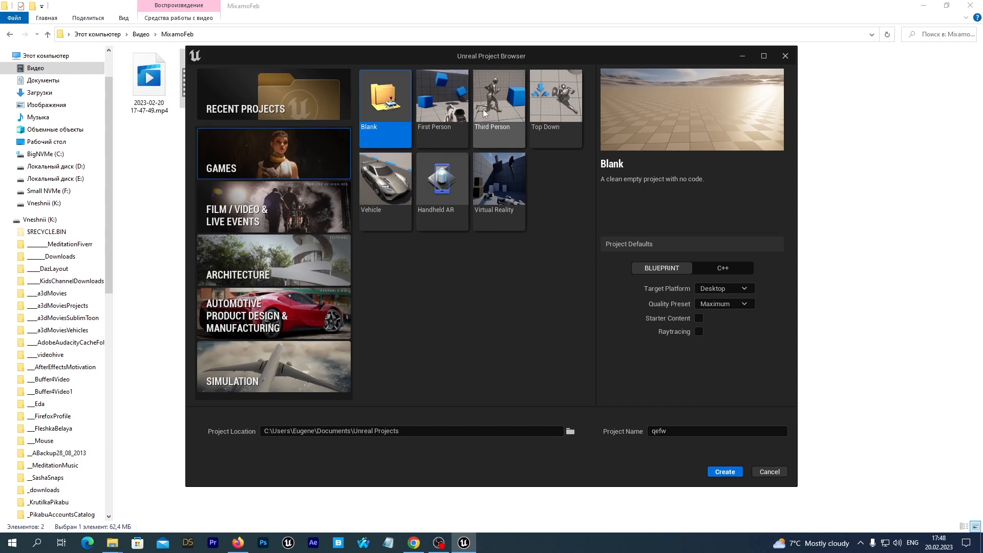
Create a new Third Person blueprint project named MixamoTutor
click(502, 104)
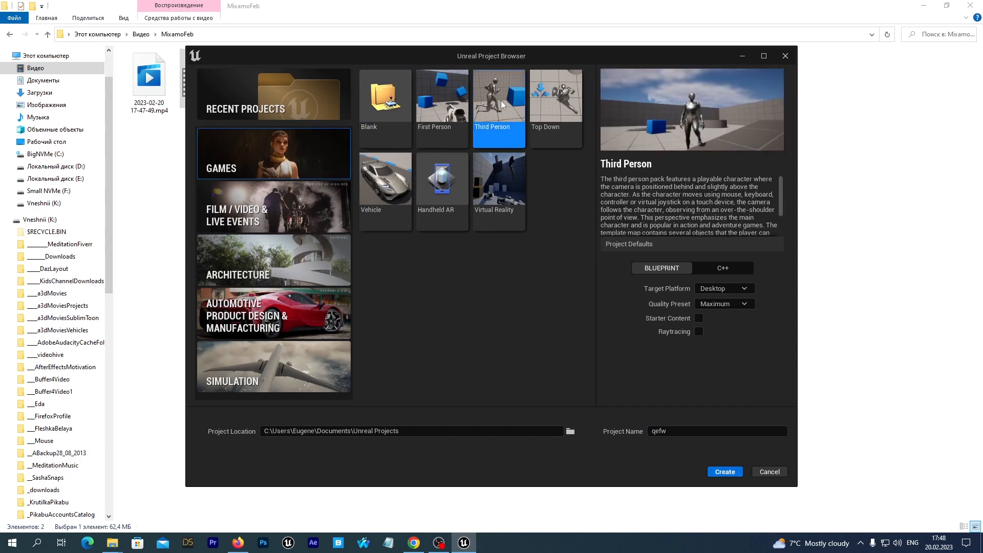
double_click(659, 431)
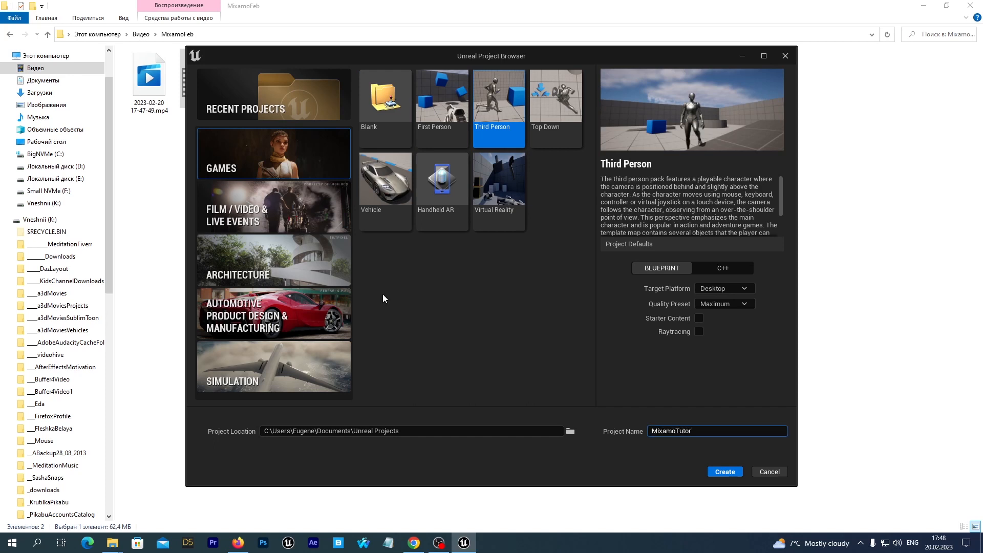
click(724, 472)
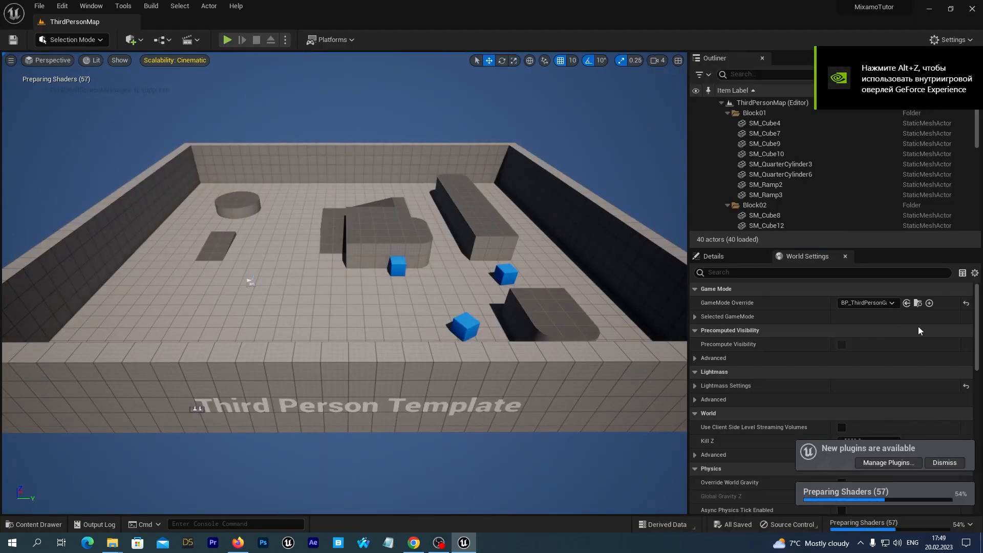
Open the content drawer and create a new folder named Mixamo inside the Content folder
click(15, 525)
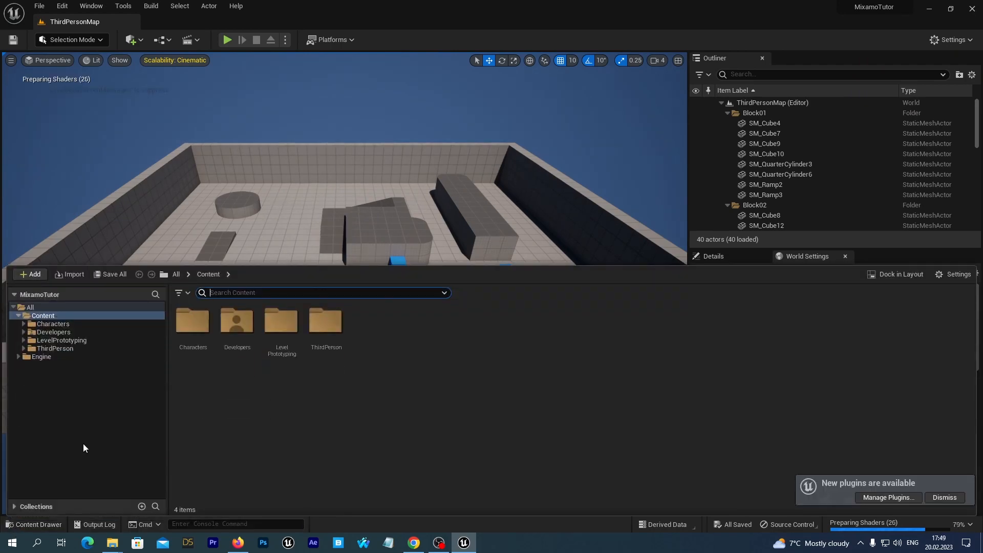
click(35, 317)
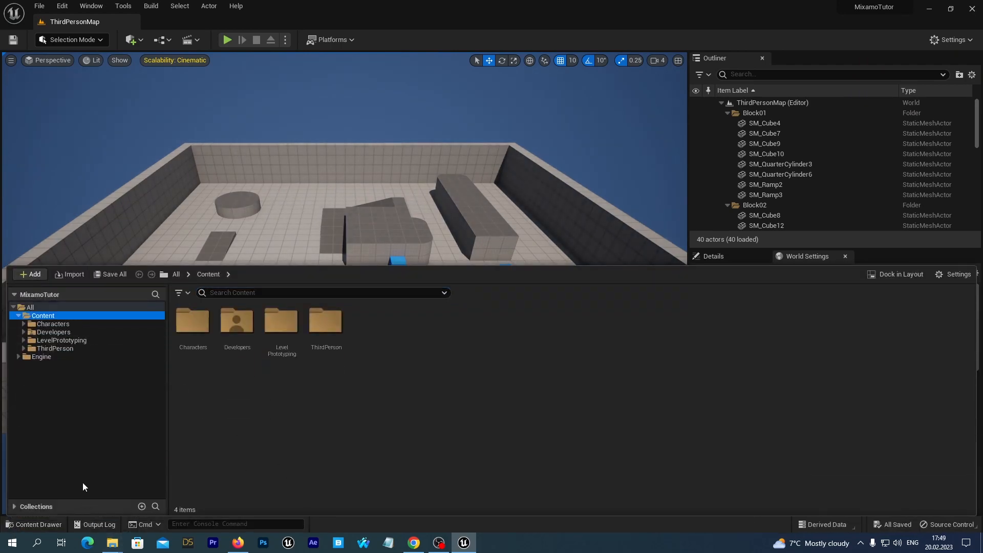
right_click(50, 316)
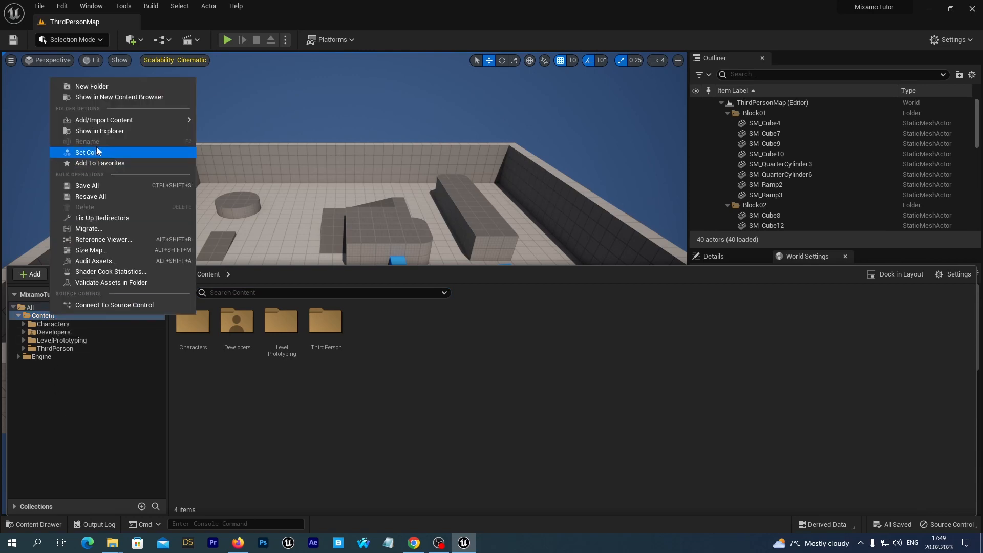
click(114, 87)
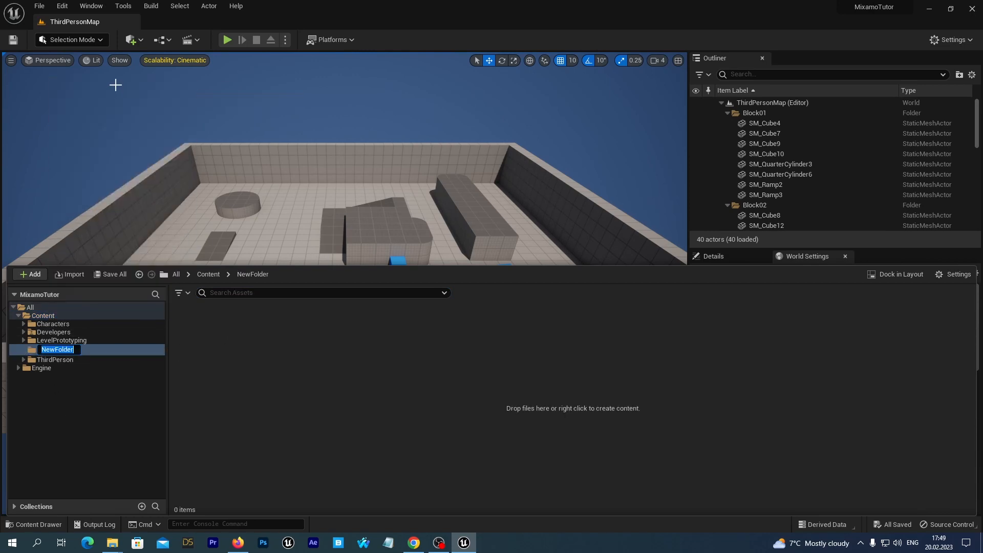
text(Mixamo)
key(Return)
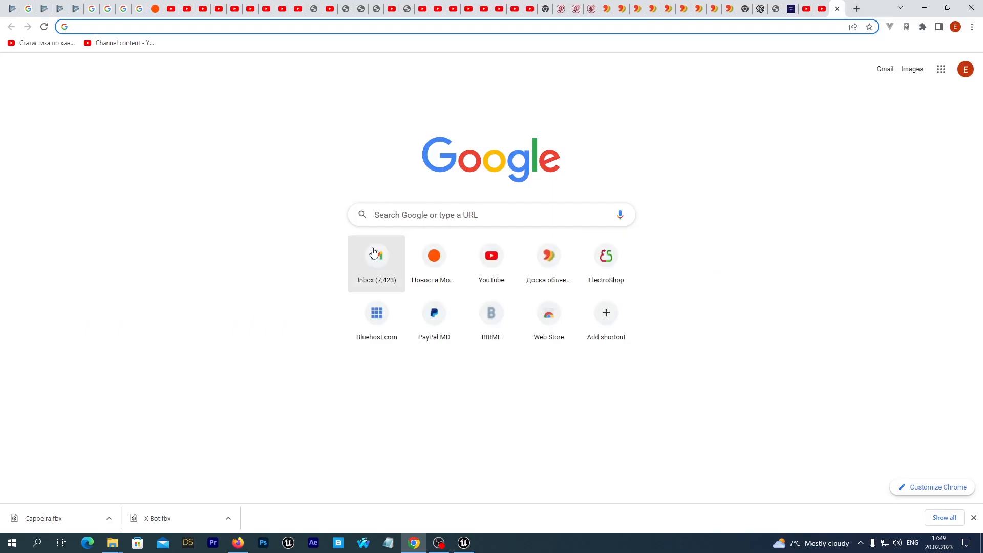
Switch to the browser, search for mixamo and open the Mixamo website
click(433, 218)
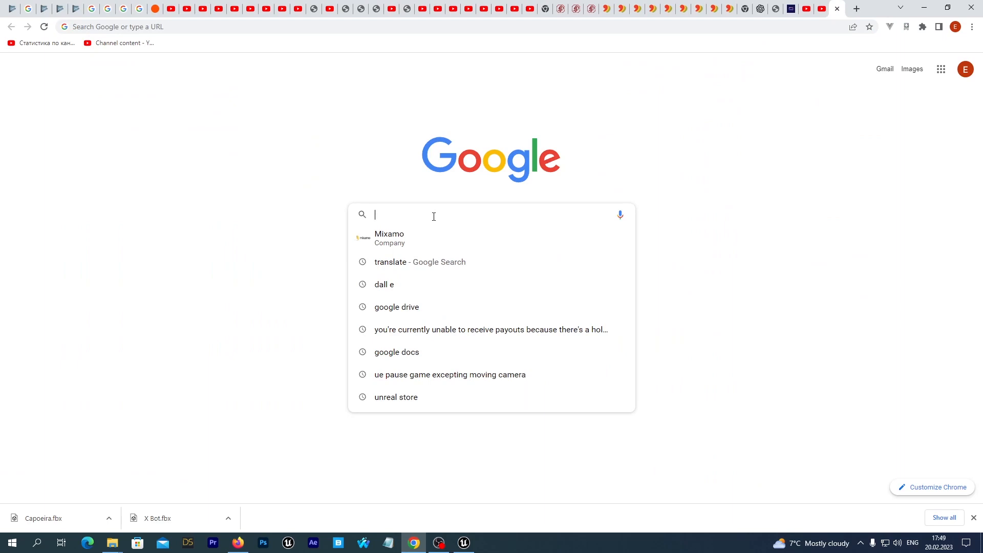
text(mixamo)
key(Return)
click(144, 147)
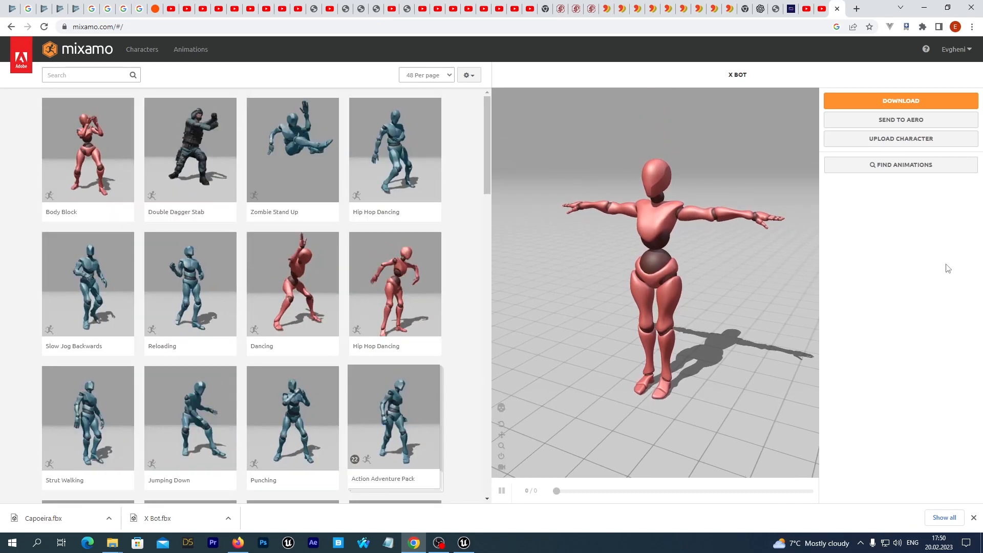
Find the X Bot character and download it as FBX Binary in T-pose, replacing the existing X Bot.fbx file
click(953, 48)
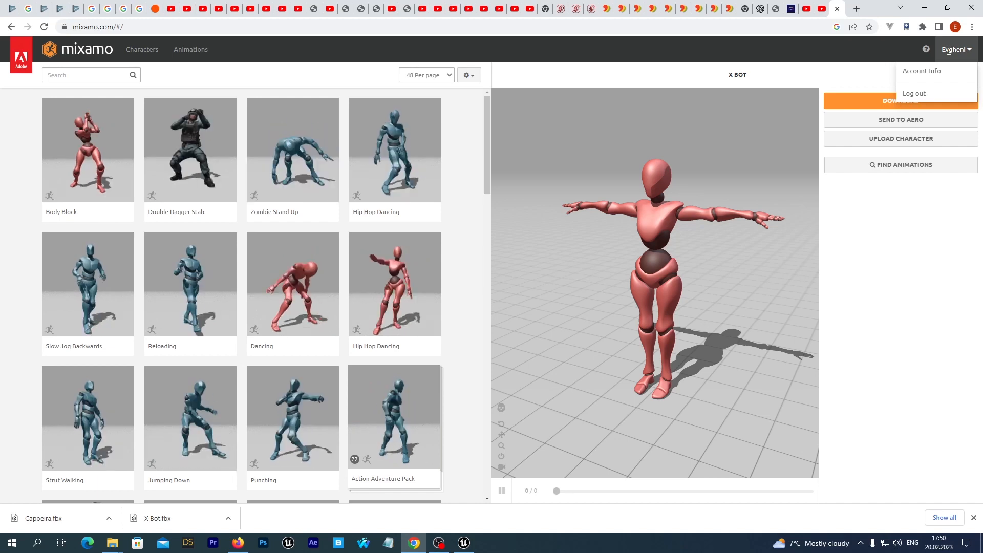
click(949, 50)
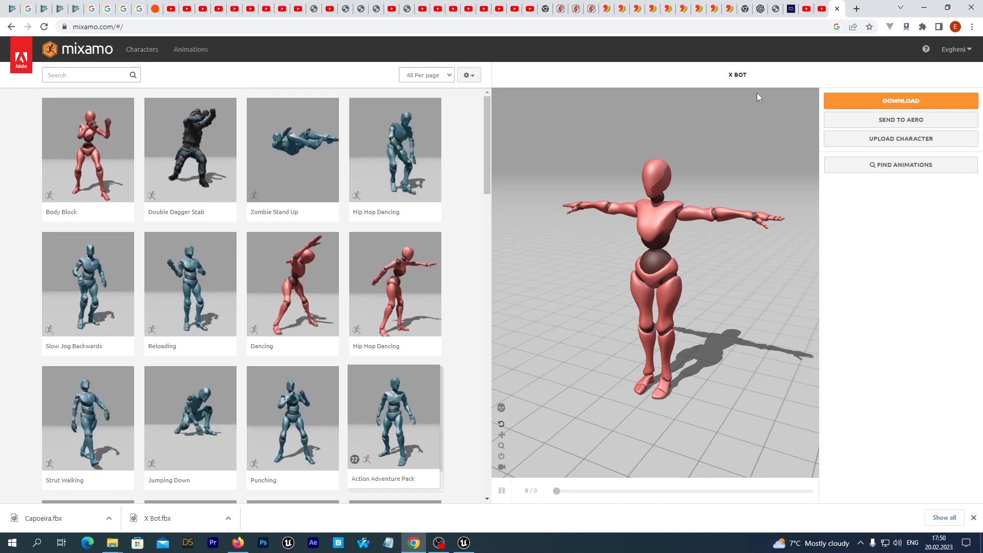
click(139, 52)
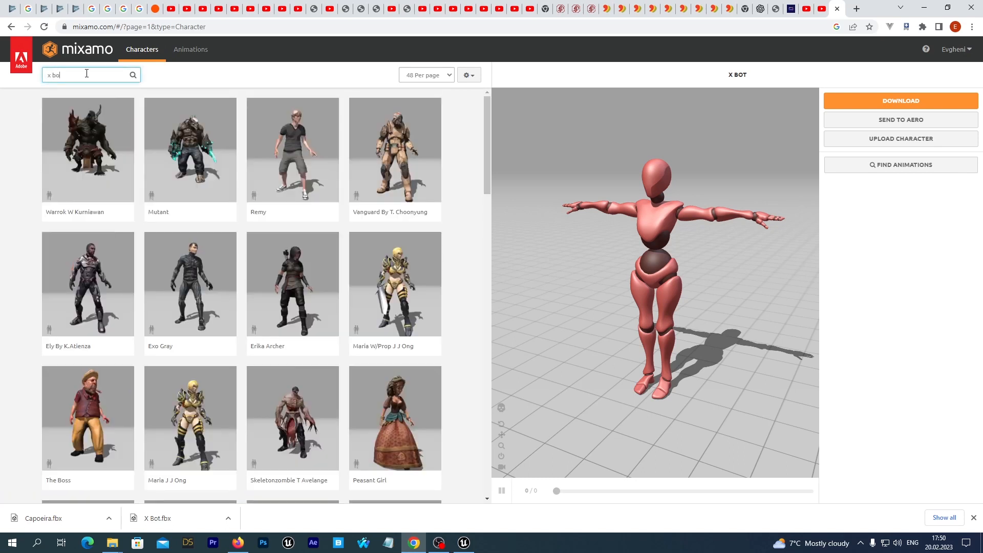
click(87, 73)
text(x bot)
key(Return)
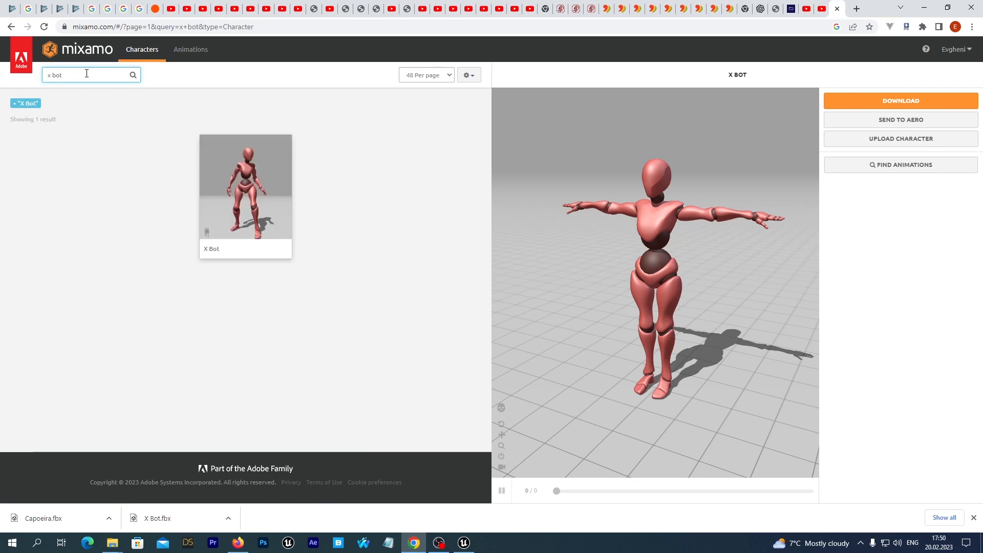
click(902, 101)
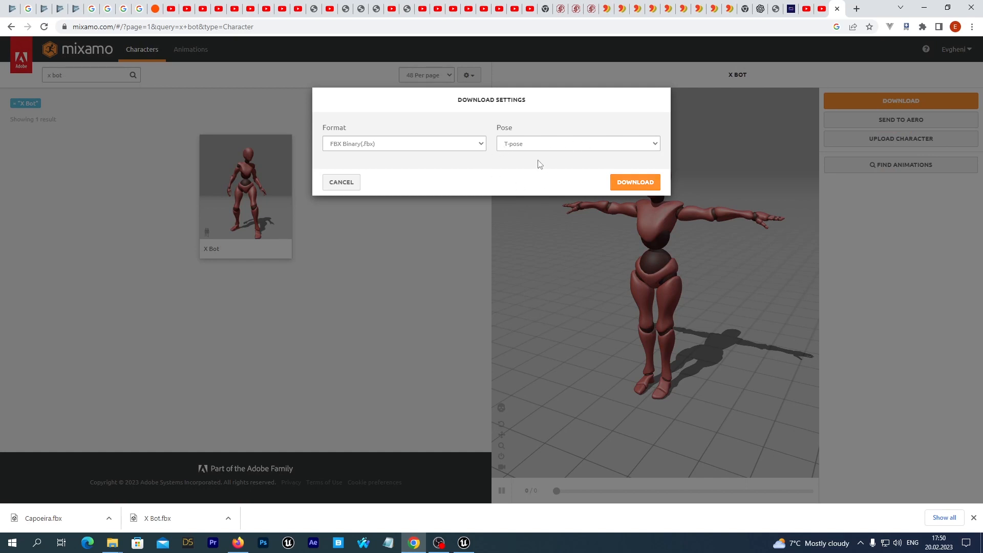
click(634, 184)
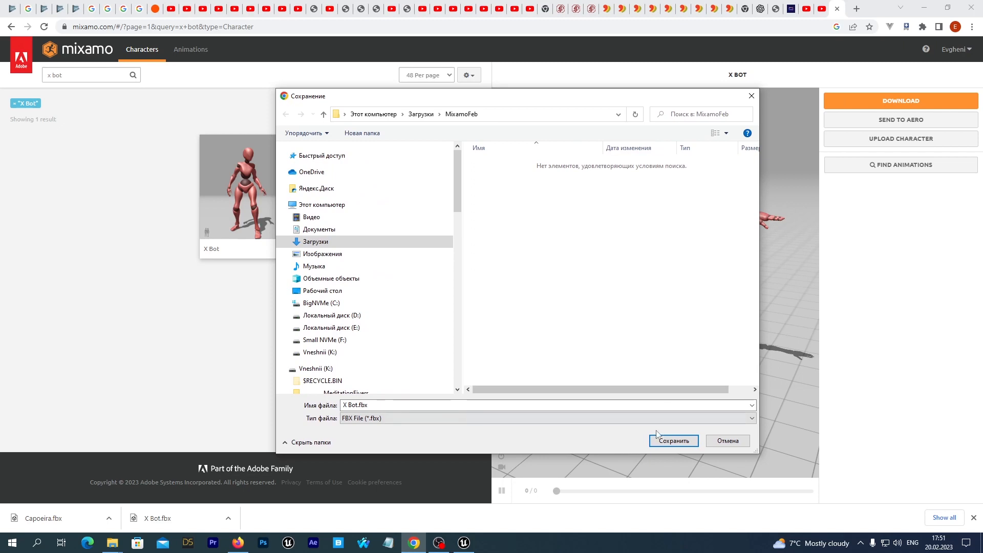
click(659, 444)
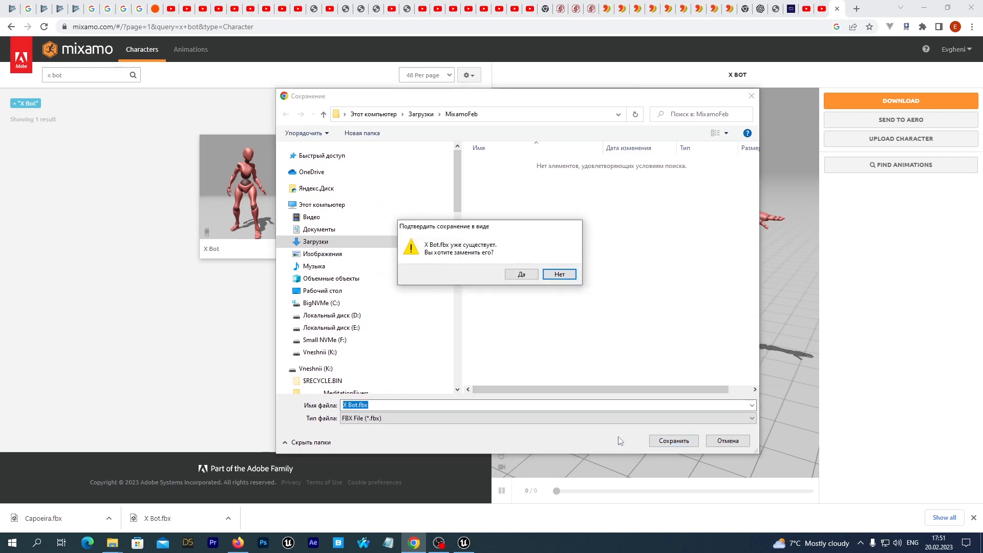
click(520, 275)
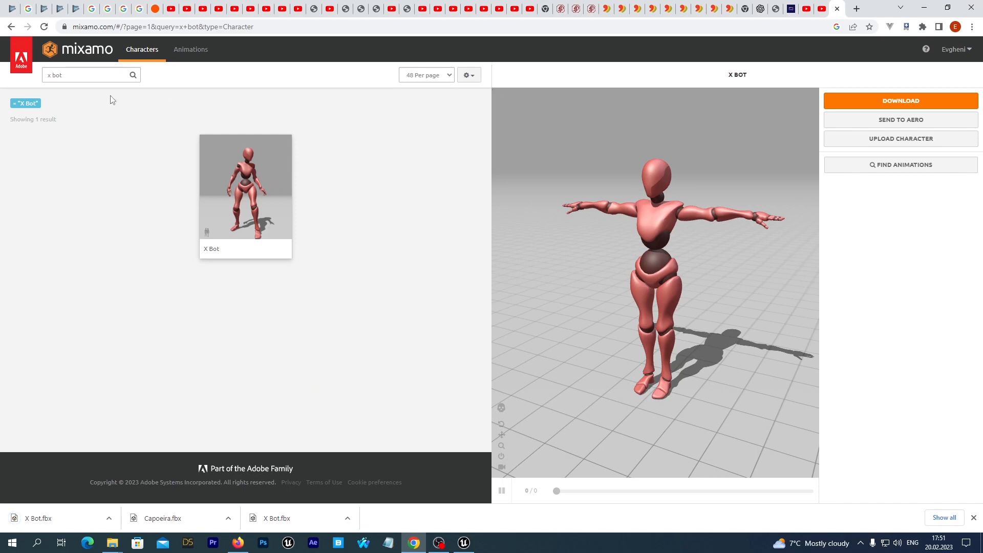
Search the animations for capoeira and apply the second Capoeira animation to the character
click(187, 57)
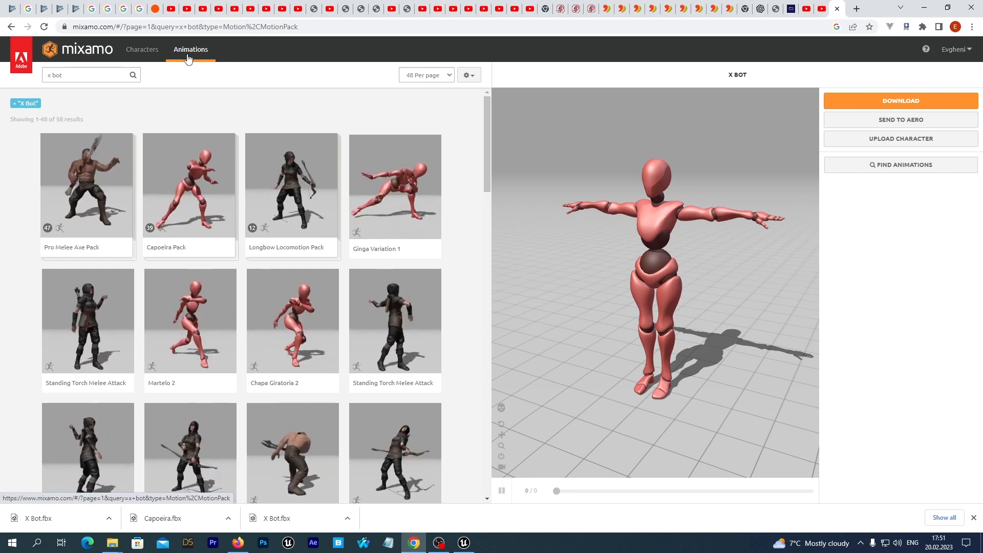
click(76, 75)
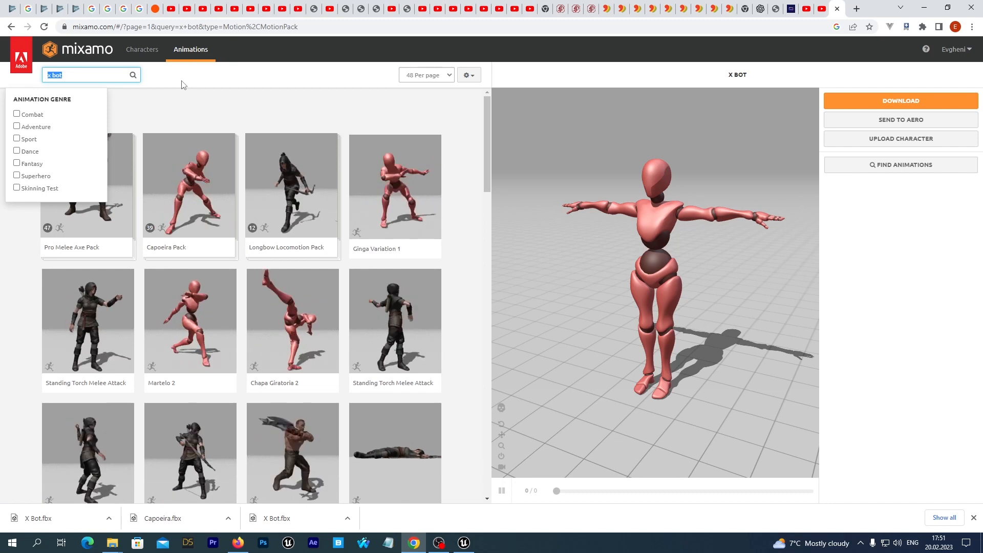
key(BackSpace)
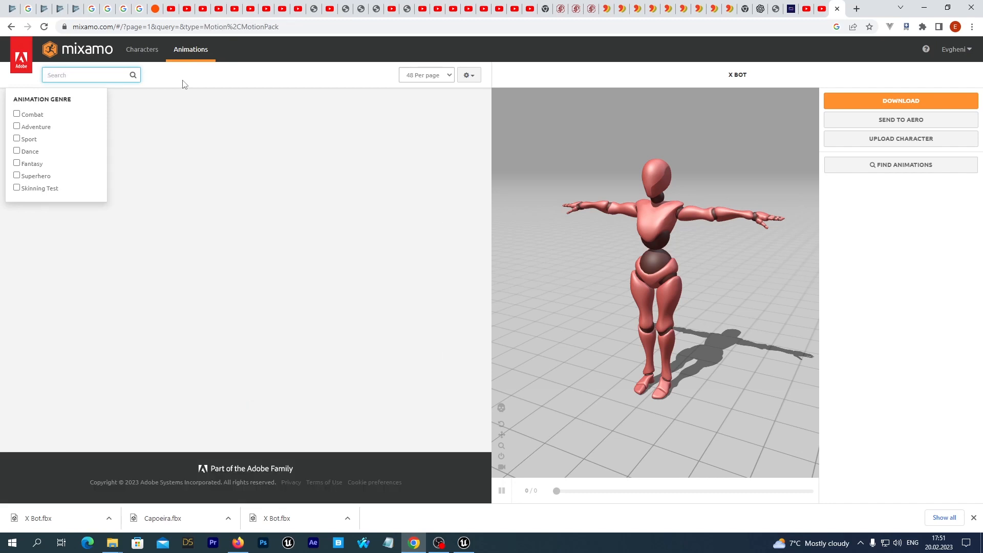
text(cap)
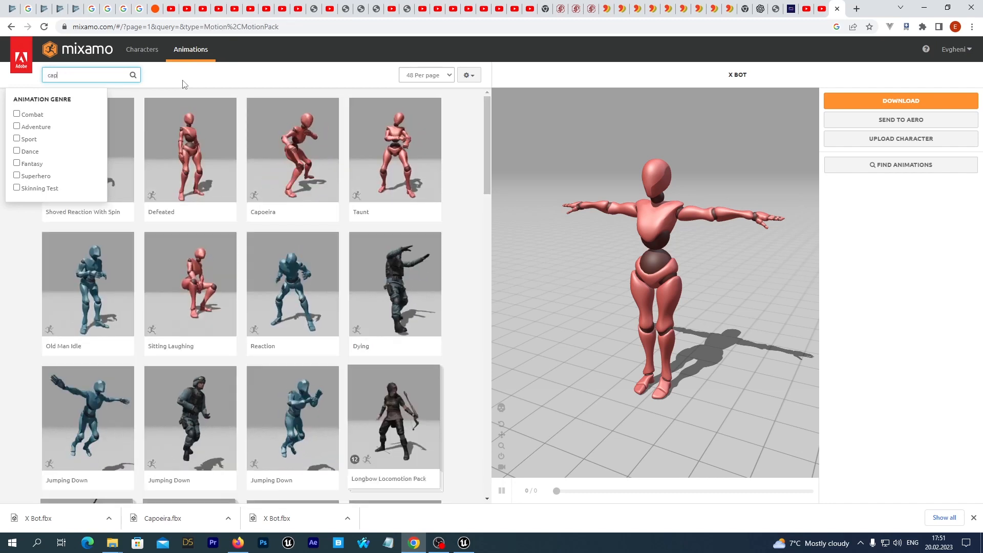
text(oeira)
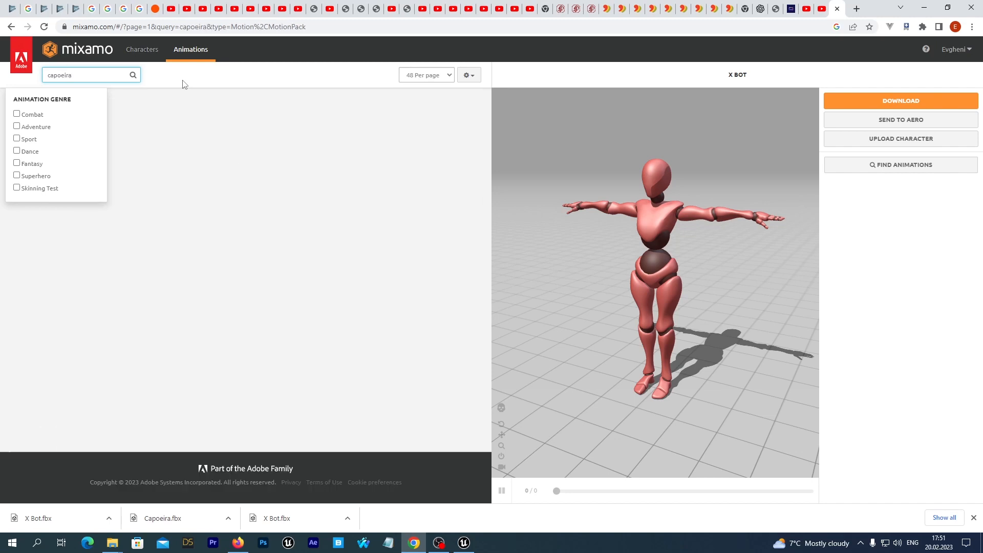
click(193, 113)
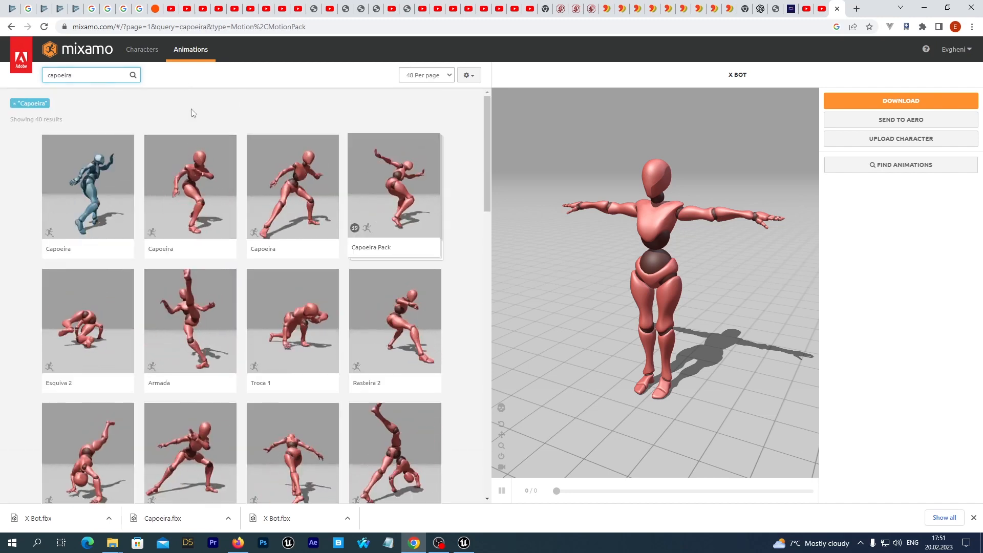
click(186, 198)
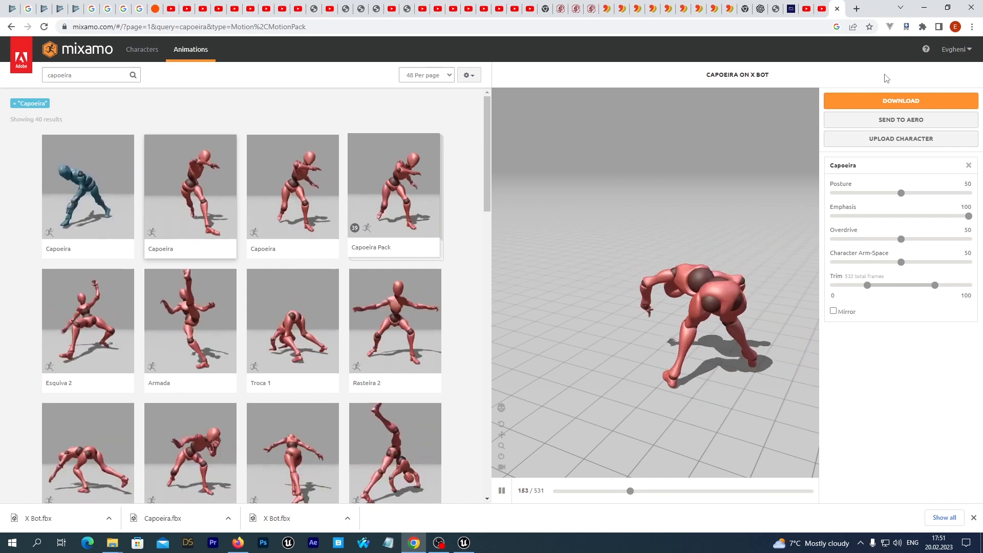
Download the Capoeira animation as FBX Binary without skin at 30 frames per second
click(880, 102)
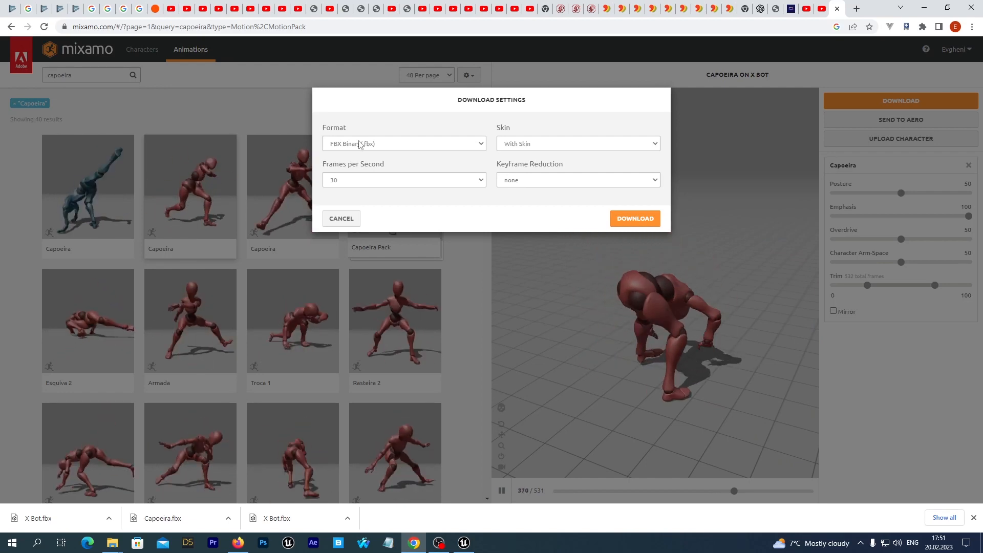
click(535, 145)
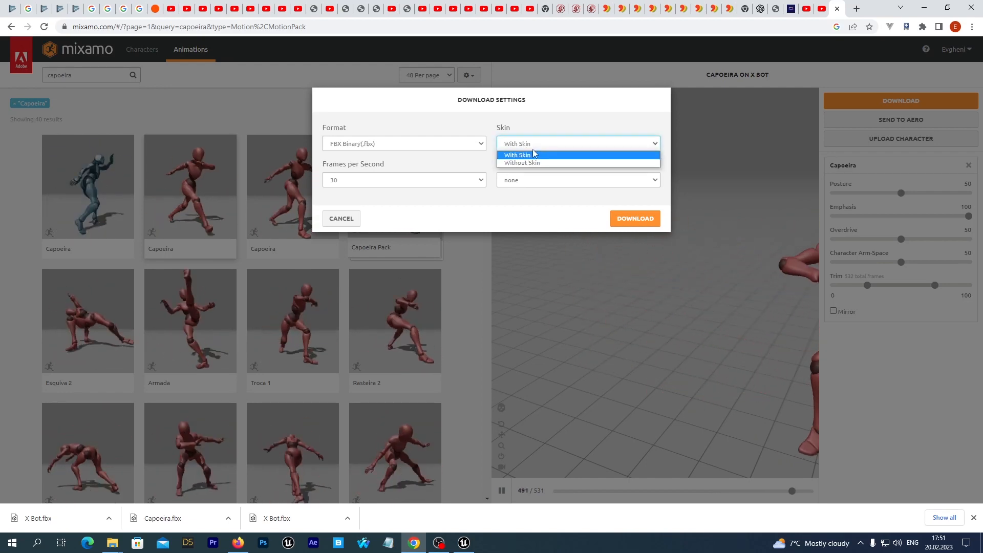
click(528, 164)
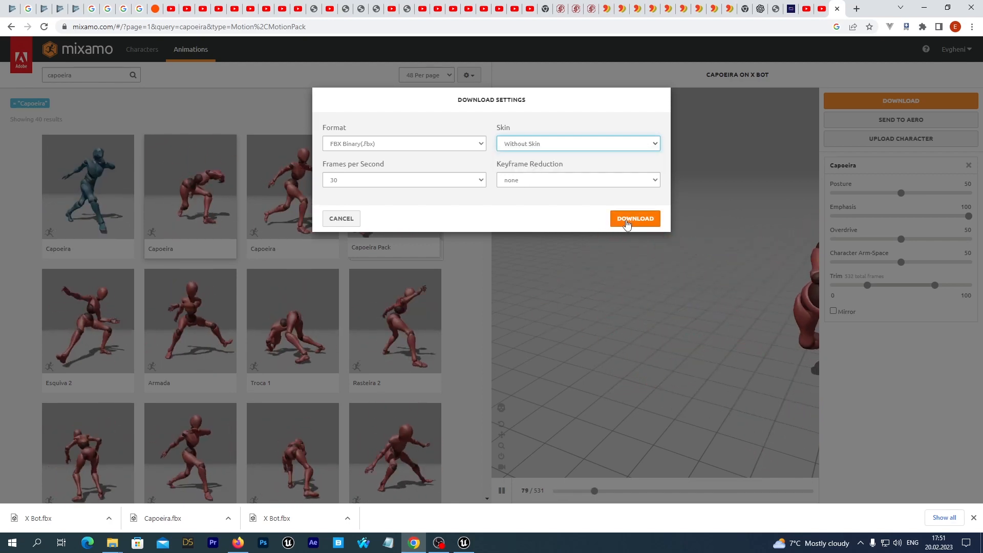
click(627, 222)
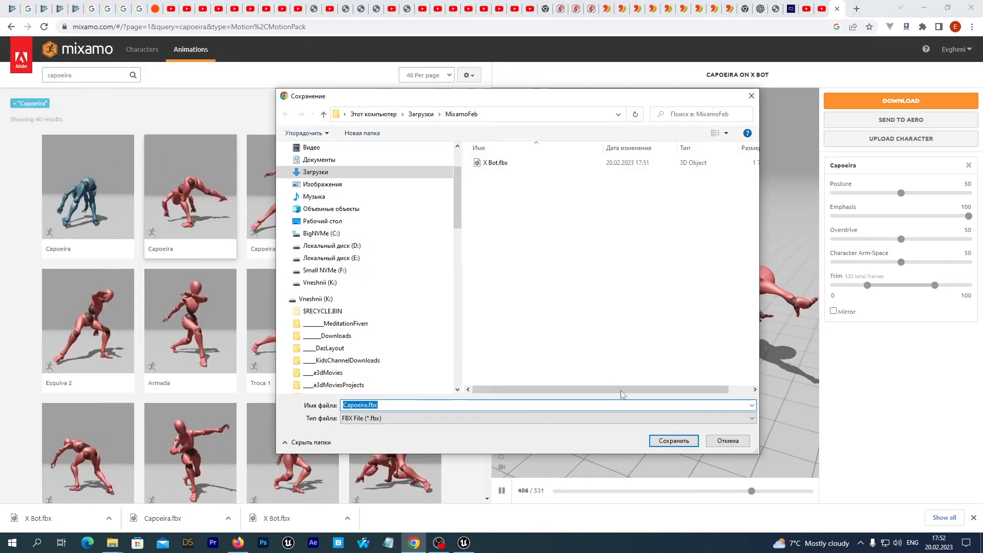
click(671, 441)
Switch to Unreal, then open the MixamoFeb folder inside Downloads in a maximized File Explorer window
click(465, 543)
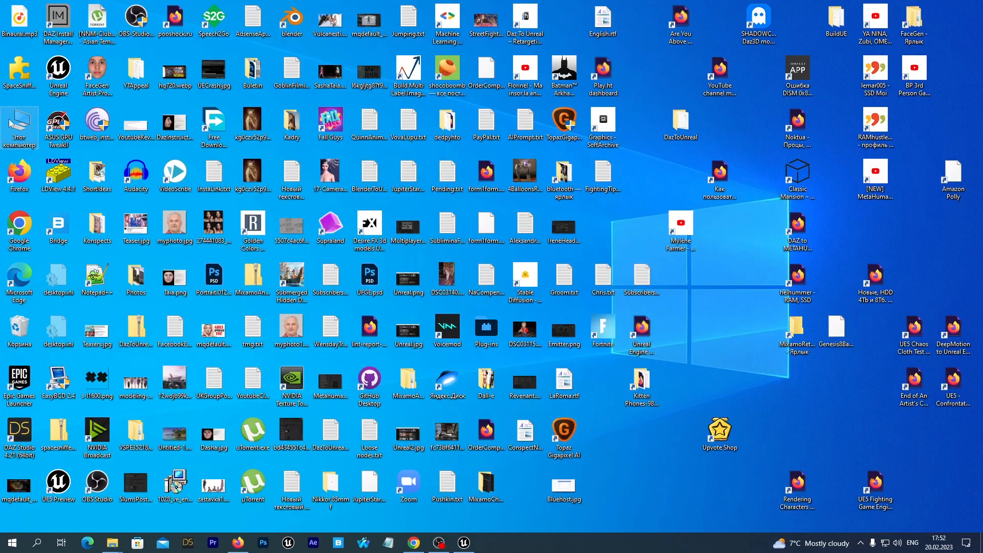
double_click(12, 124)
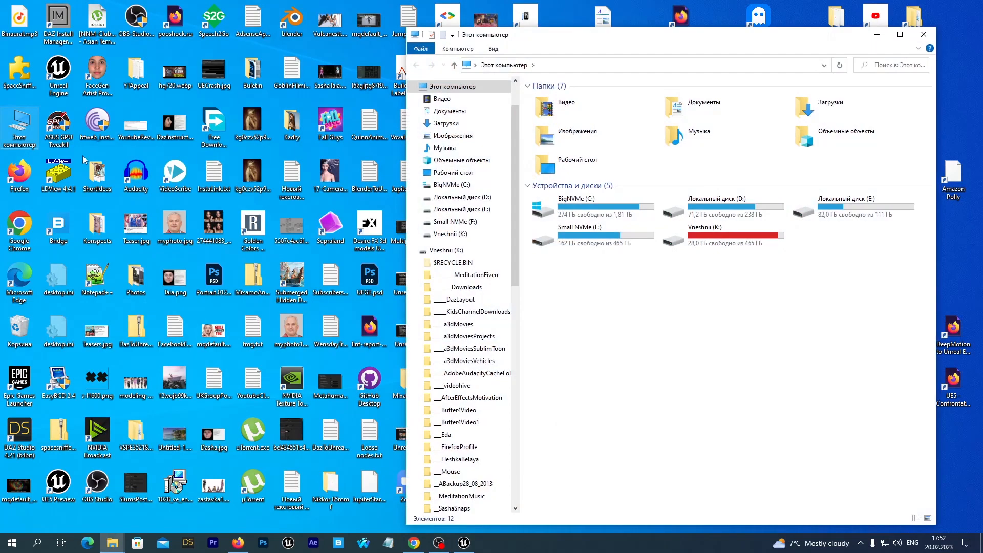
click(899, 34)
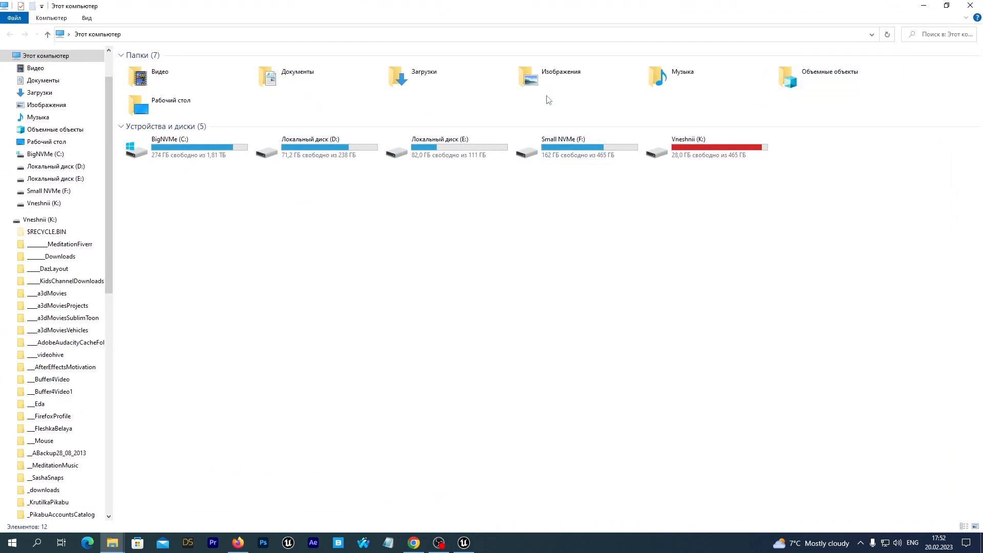
click(418, 76)
double_click(418, 77)
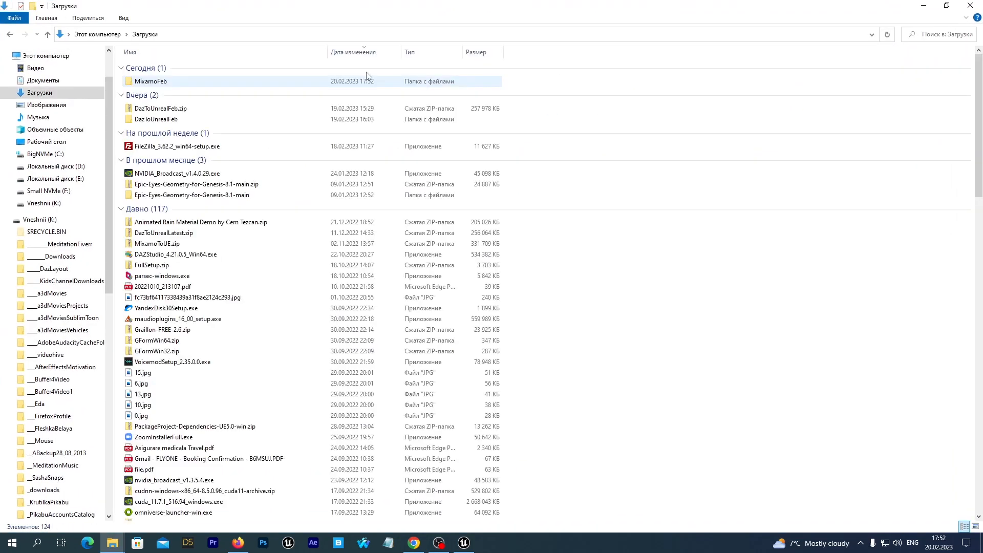
double_click(168, 84)
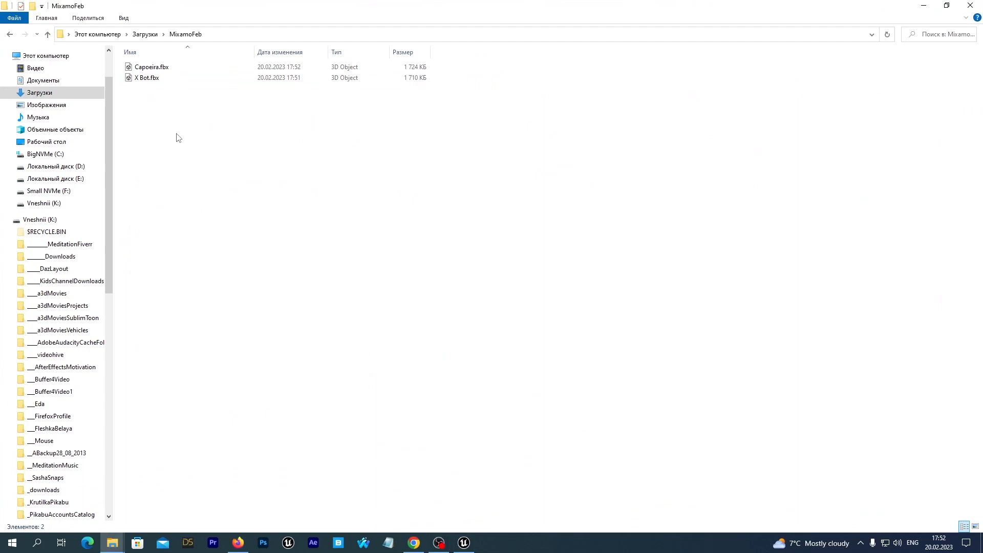
Drag X Bot.fbx into the Mixamo content folder and import it as a skeletal mesh with default options
click(142, 81)
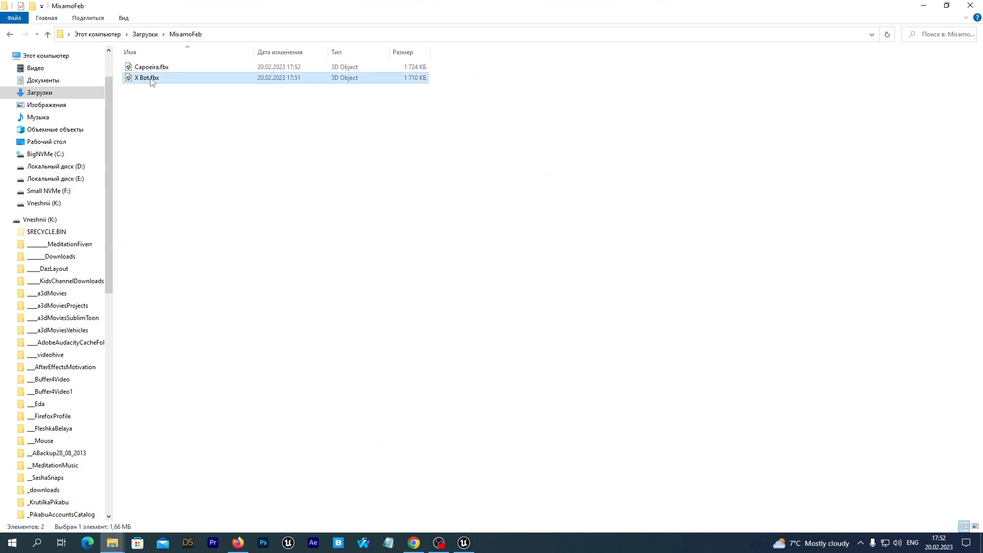
drag(152, 81, 240, 352)
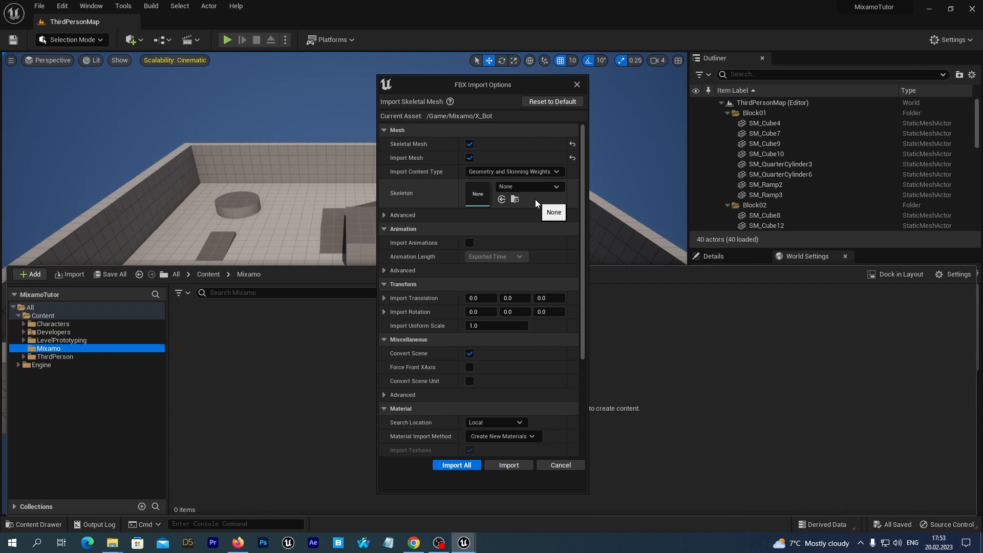
click(384, 215)
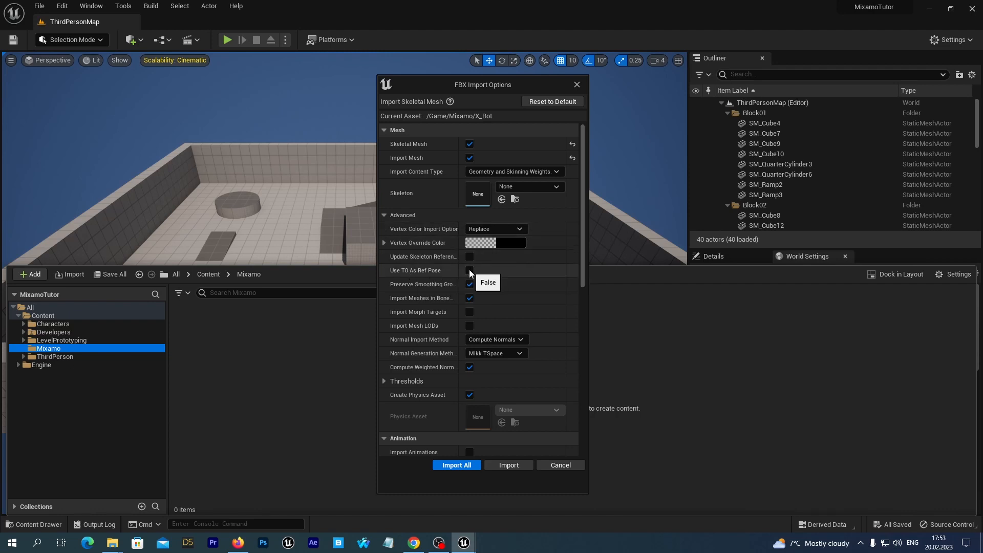
scroll(546, 330, down, 6)
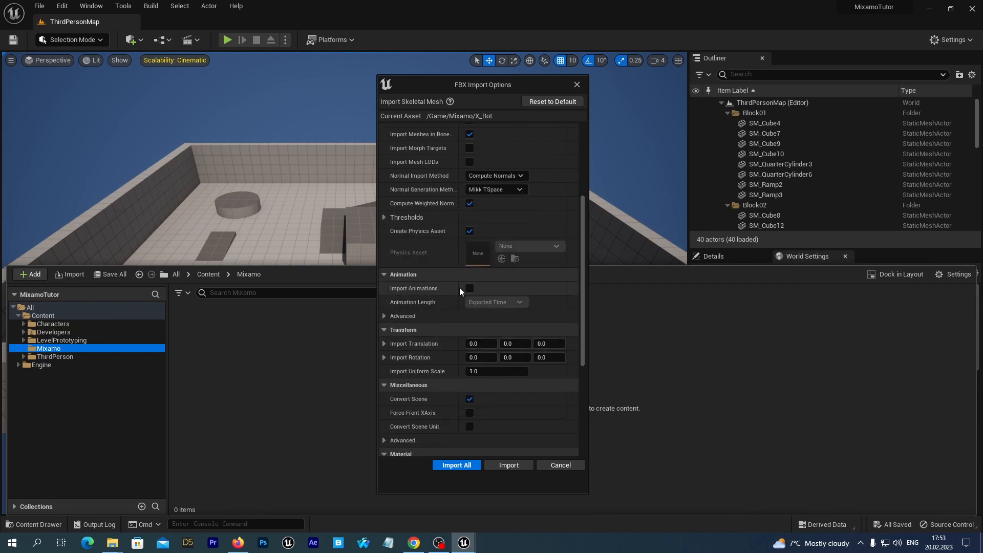
click(502, 466)
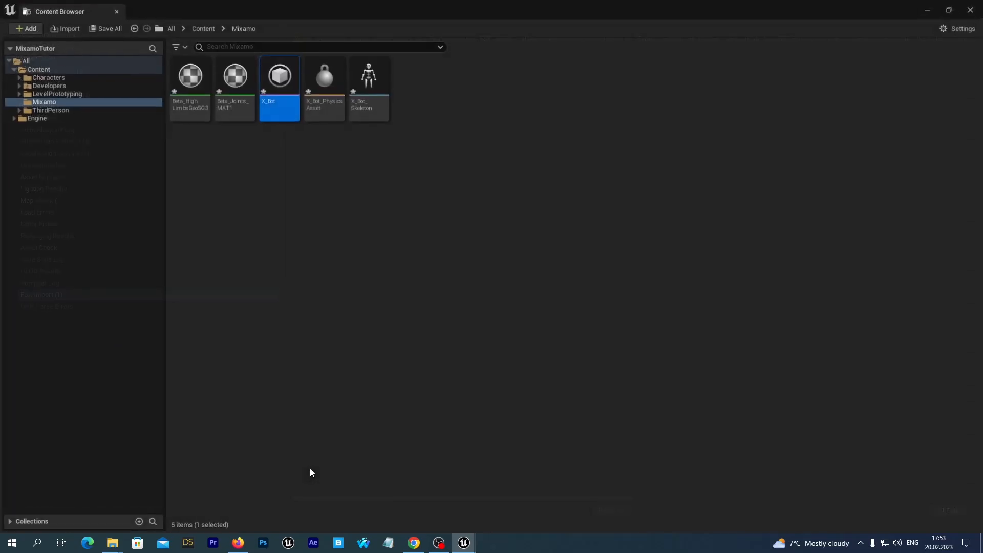
Close the extra editor windows and save all the newly imported Mixamo assets
click(973, 9)
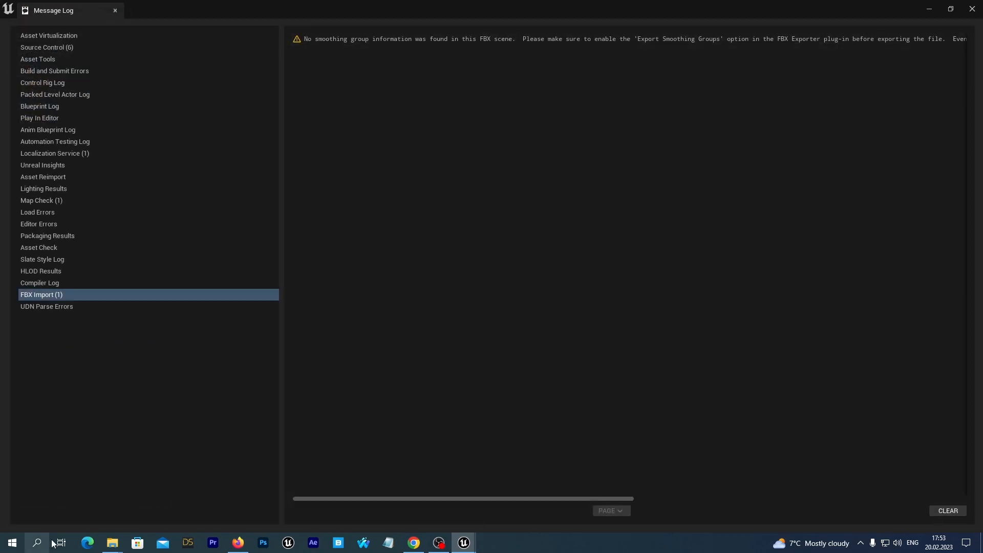
click(973, 9)
click(33, 525)
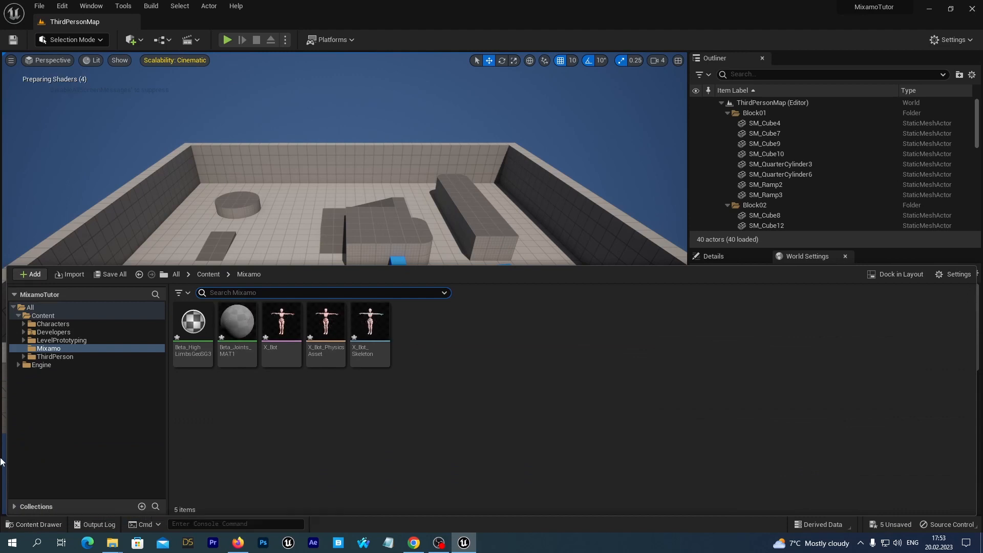
click(104, 275)
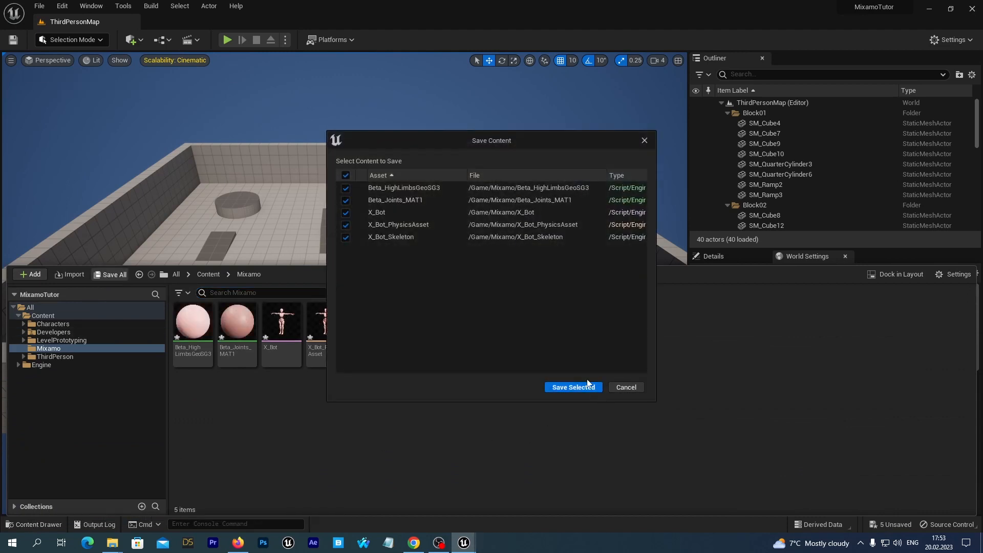
click(573, 387)
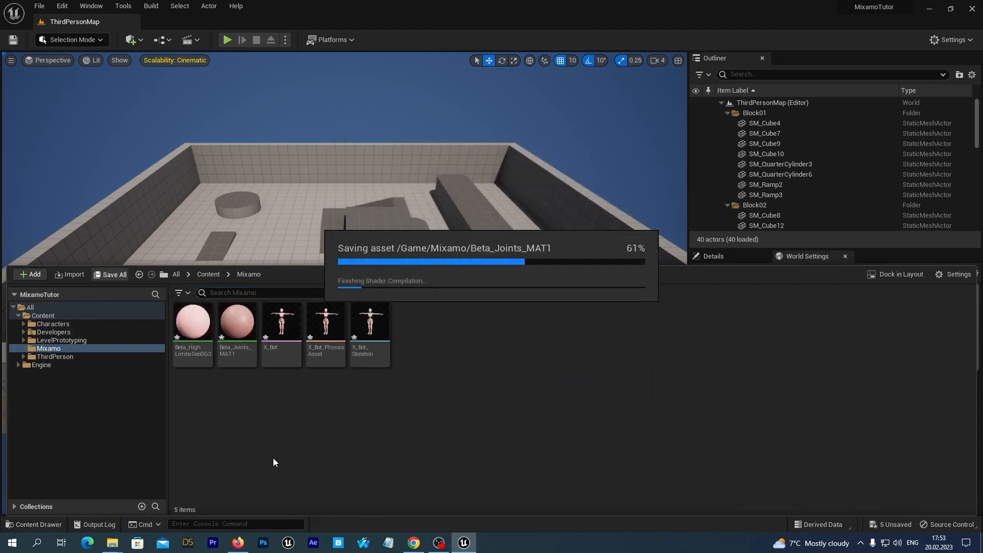
Create a new folder named Materials inside the Mixamo folder
right_click(31, 349)
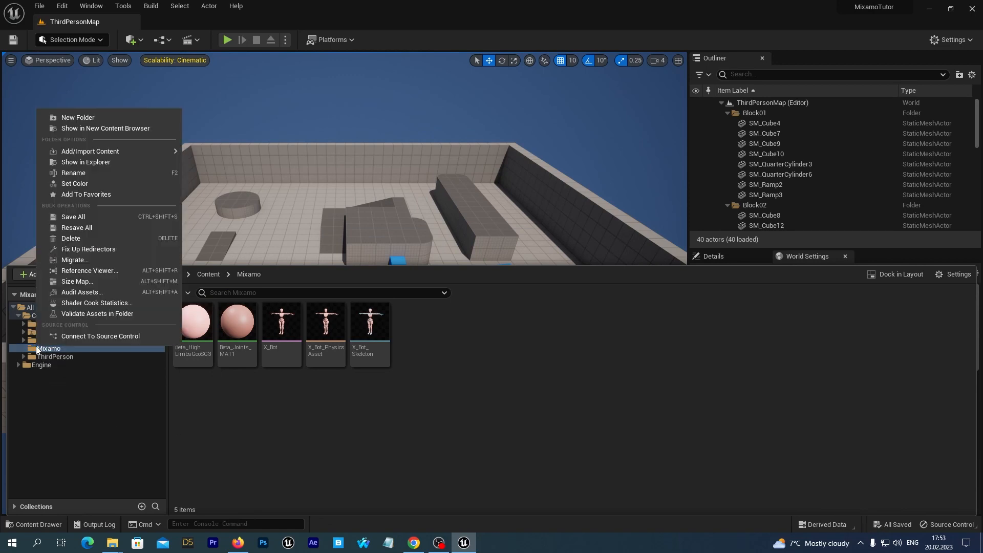
click(78, 118)
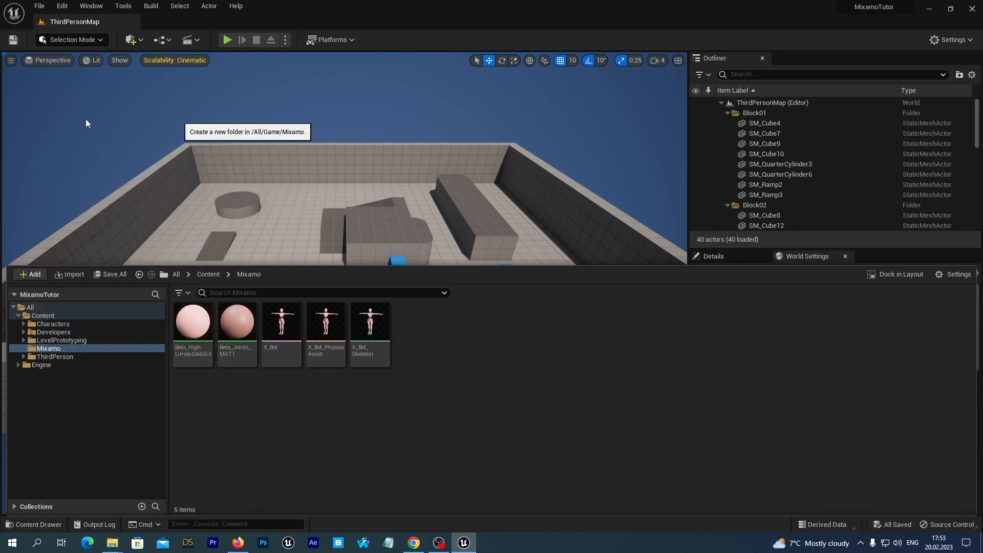
text(M)
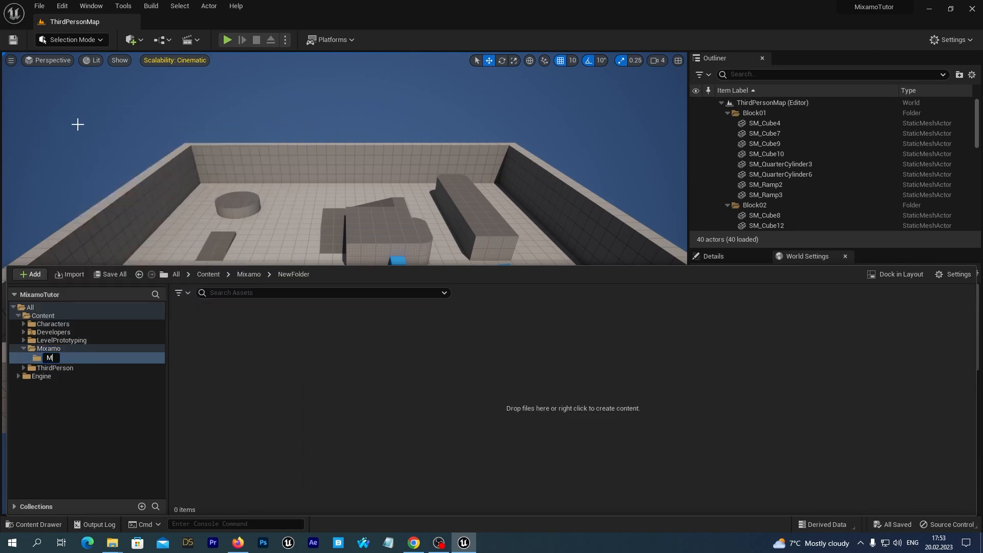
text(aterials)
key(Return)
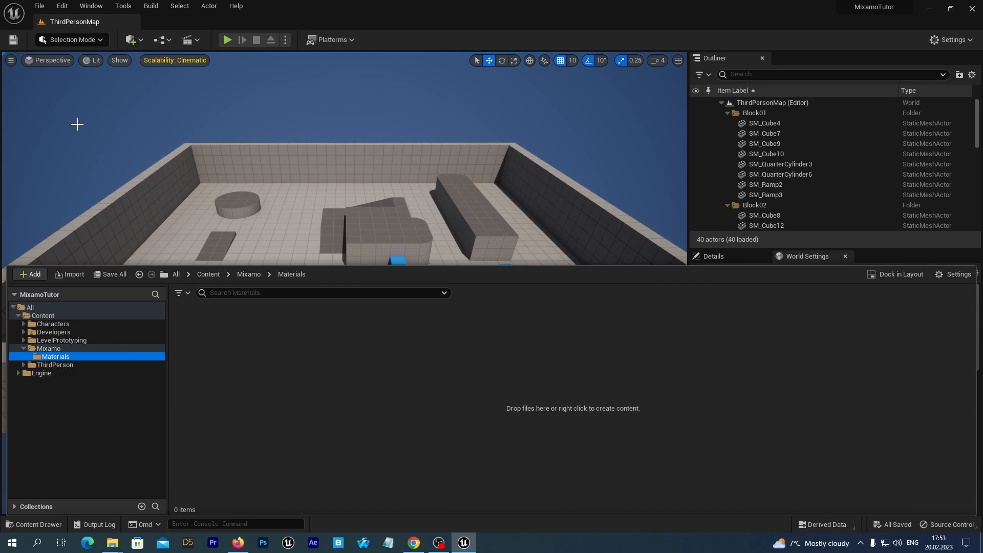
Move the two Beta material assets from the Mixamo folder into the Materials folder
click(46, 349)
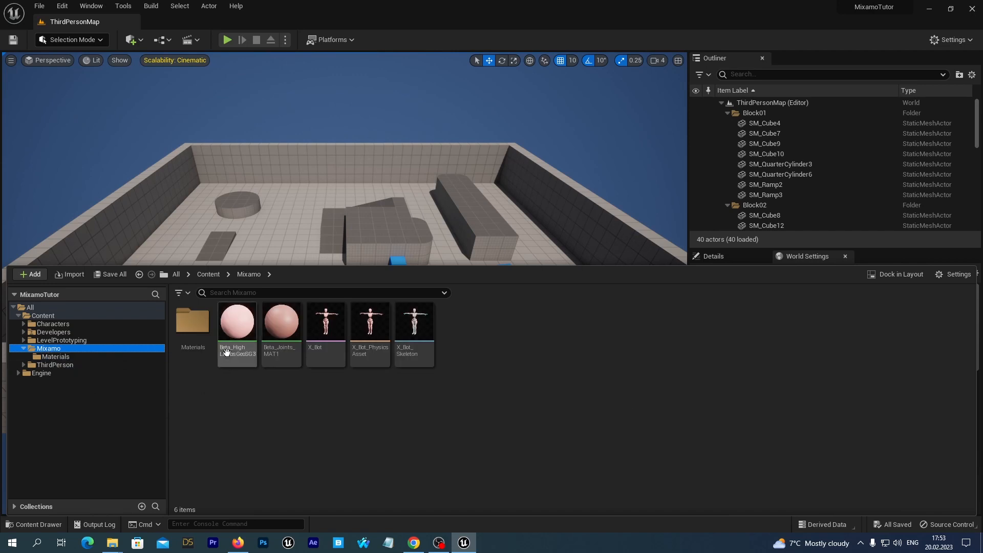
click(240, 354)
ctrl+click(277, 337)
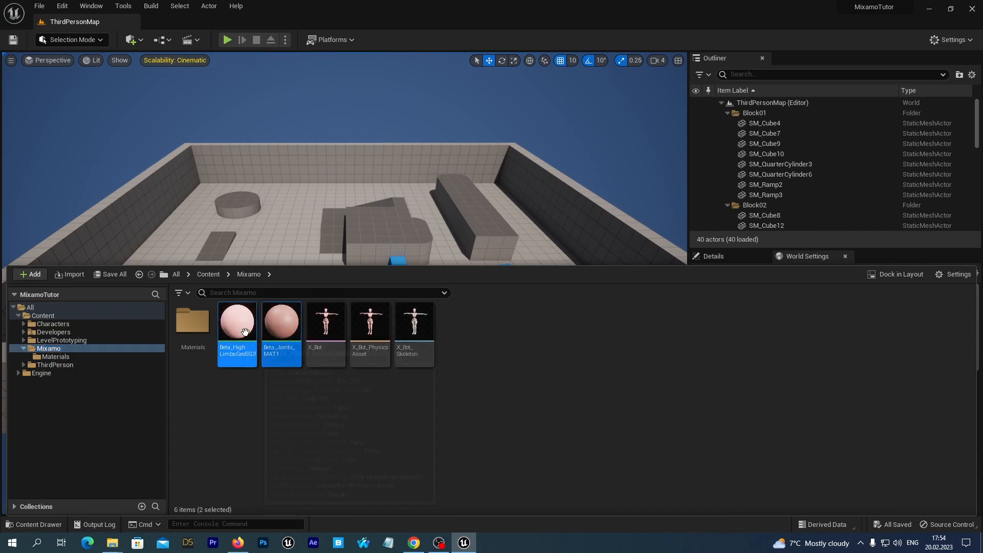
drag(236, 327, 194, 337)
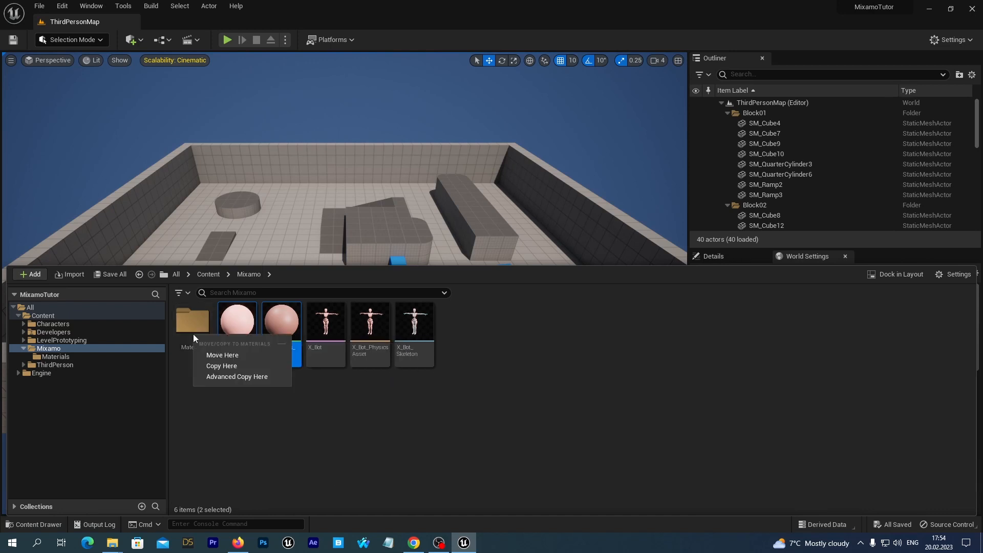
click(213, 356)
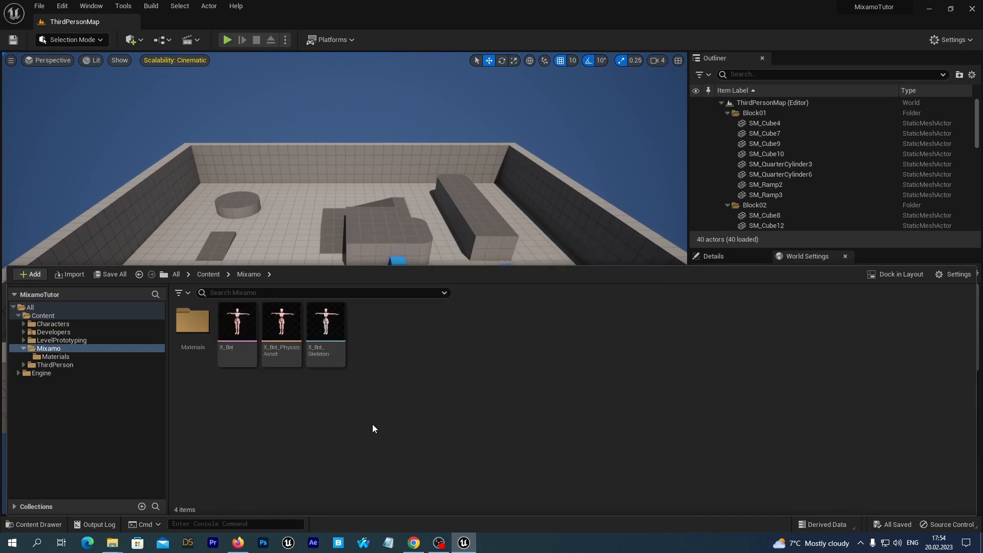
Create a new folder named Animations inside the Mixamo folder
right_click(42, 348)
click(294, 423)
right_click(44, 349)
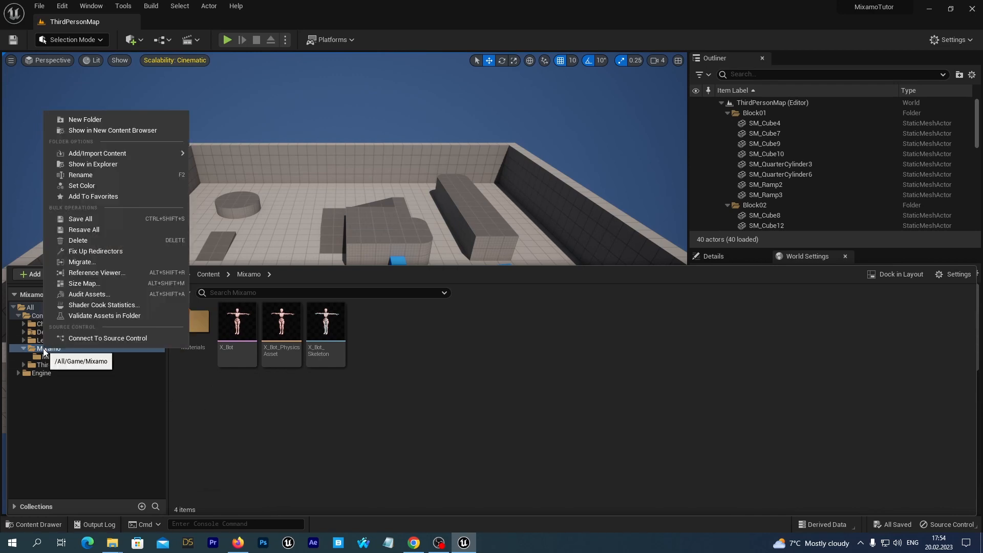
click(94, 120)
text(A)
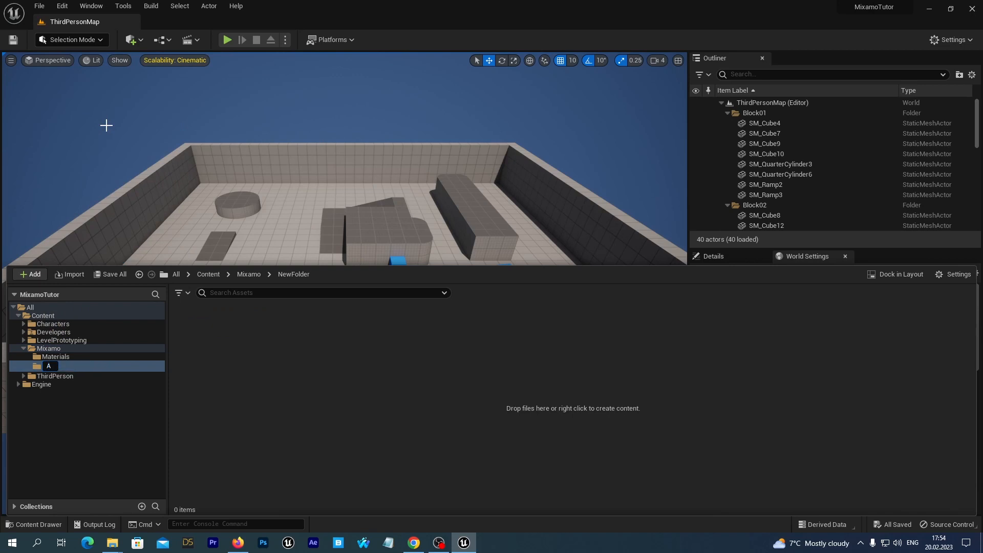
text(nimations)
key(Return)
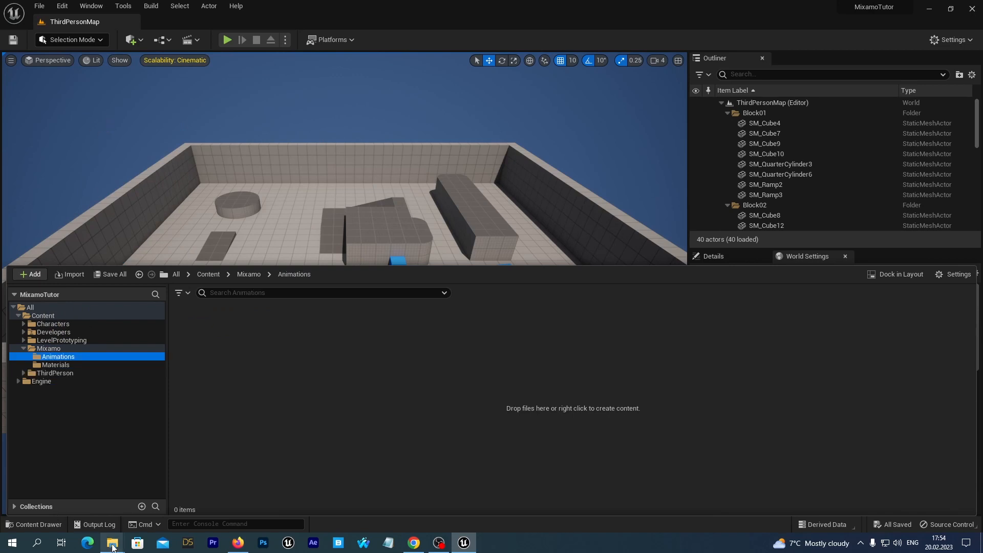
Drag Capoeira.fbx into the Animations folder and import it using X_Bot_Skeleton as the skeleton
mouse_move(112, 542)
click(225, 499)
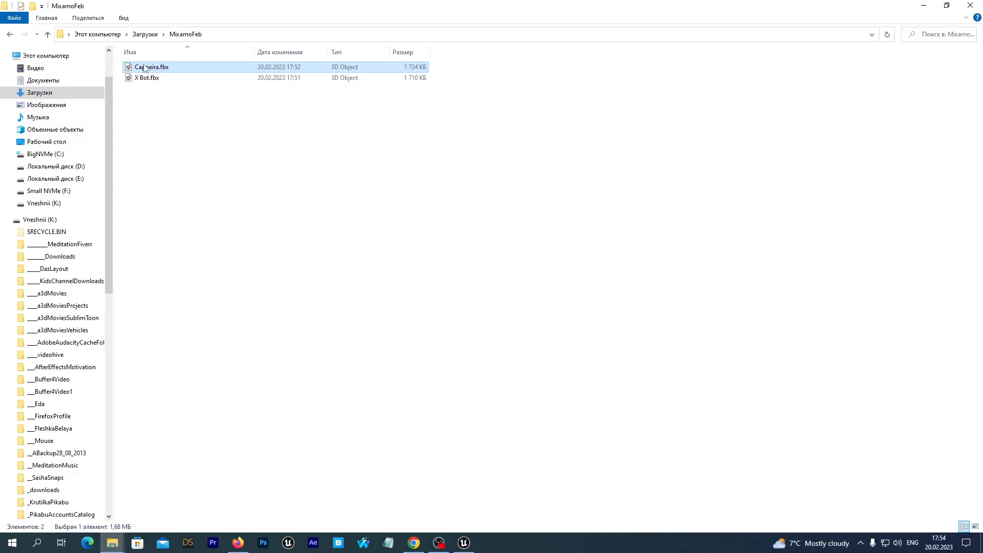
drag(145, 69, 299, 368)
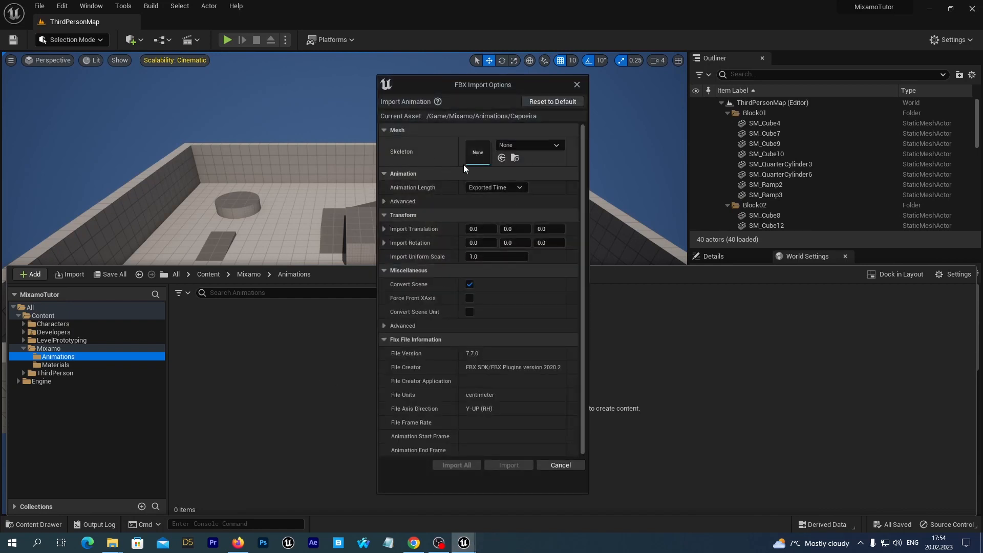
click(540, 146)
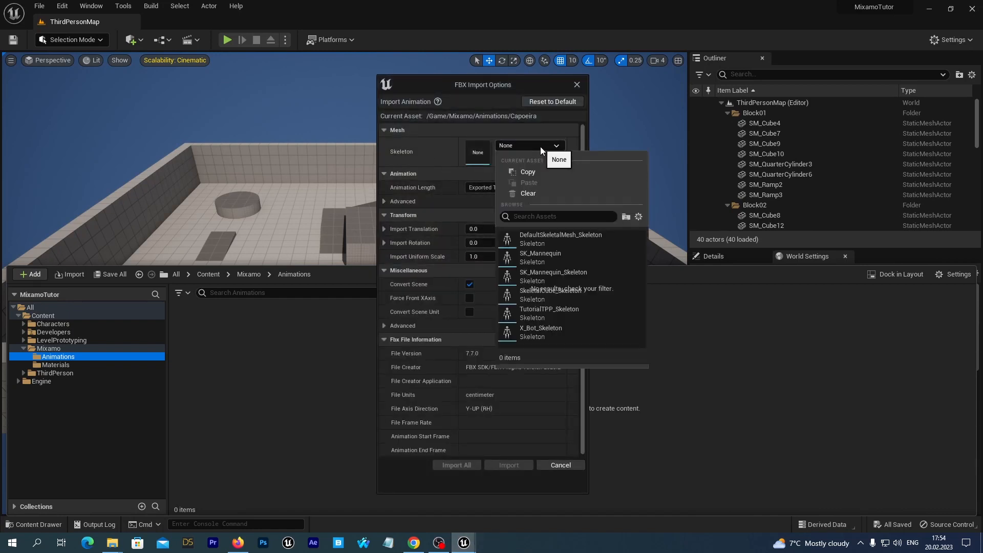
click(536, 330)
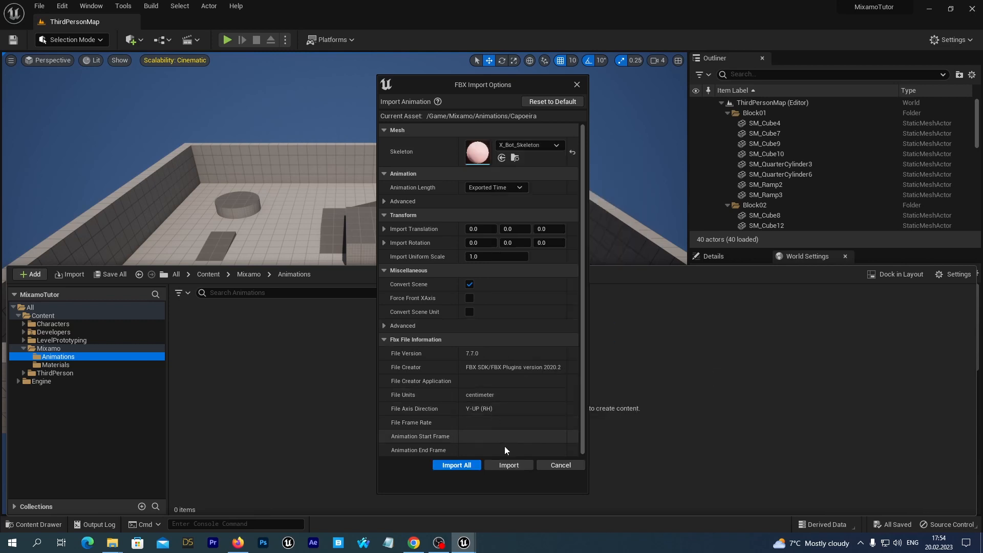
click(509, 465)
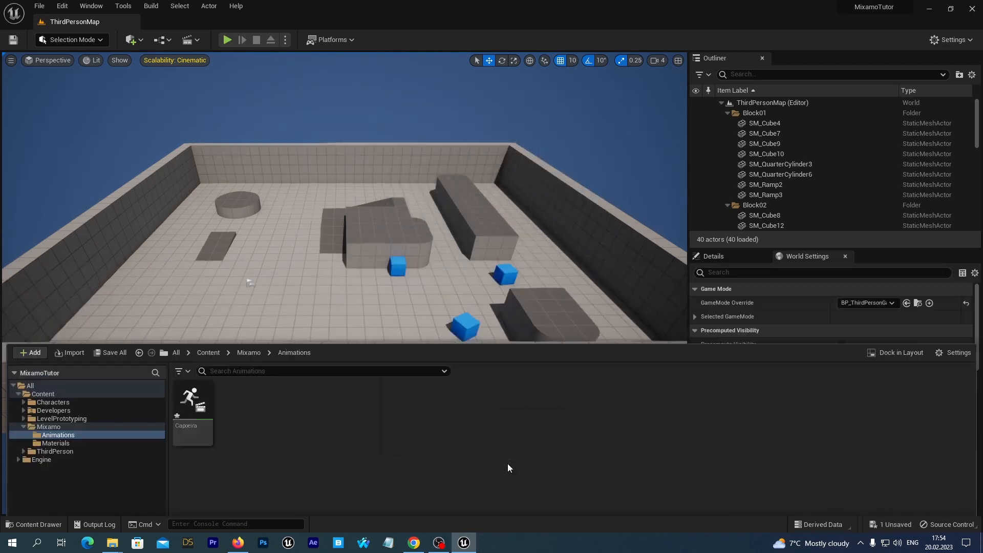
Open the imported Capoeira animation to preview it, then close the animation editor
click(33, 524)
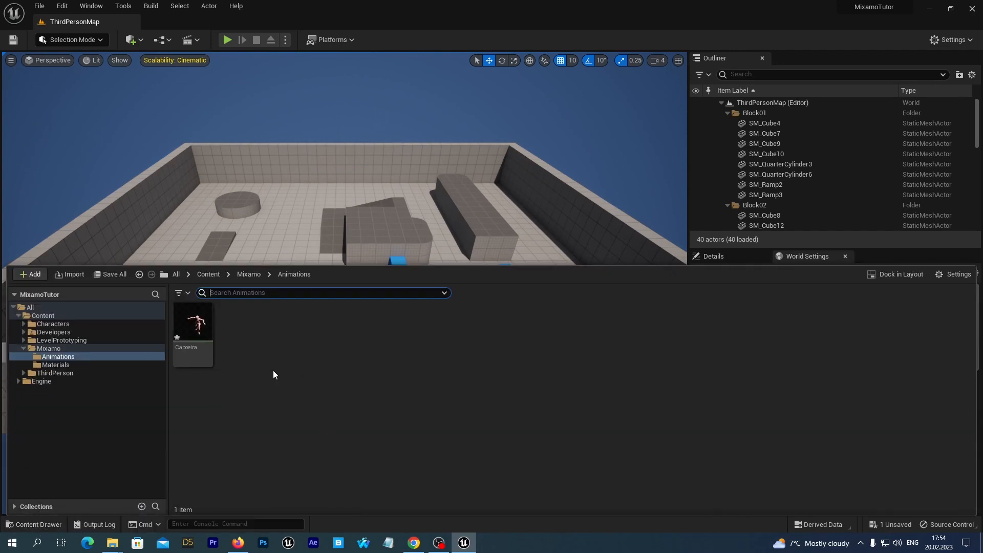
double_click(199, 322)
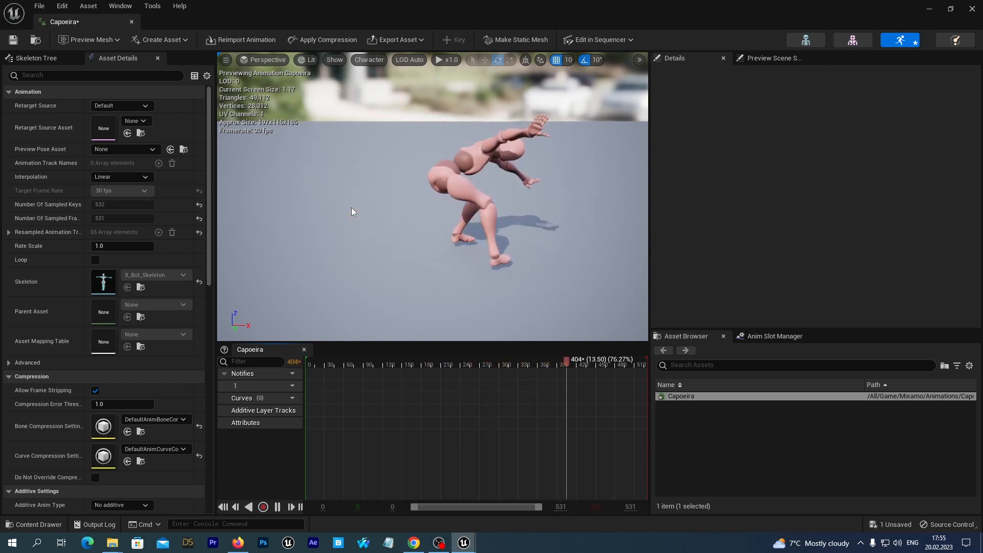
click(973, 9)
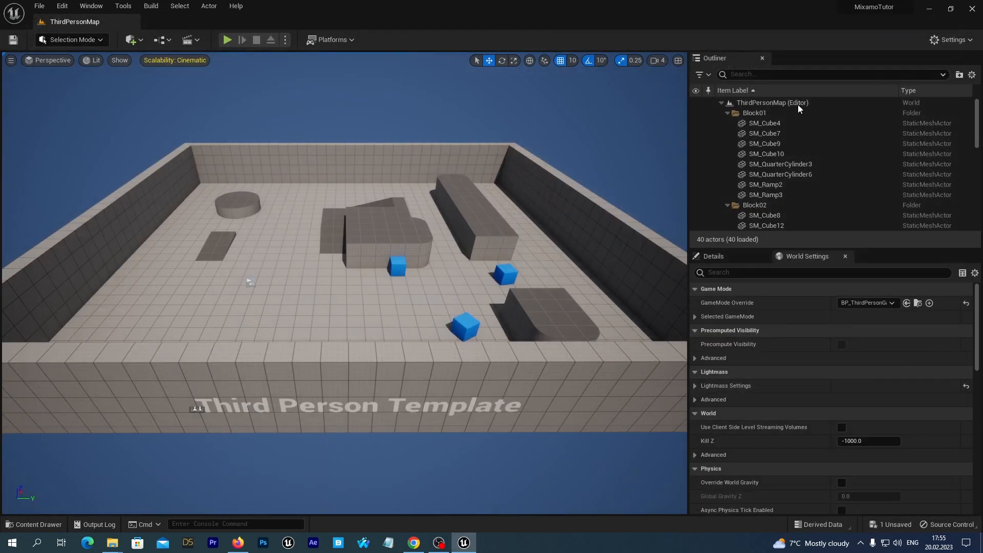
Create a new folder named Rigs inside the Mixamo folder
click(20, 525)
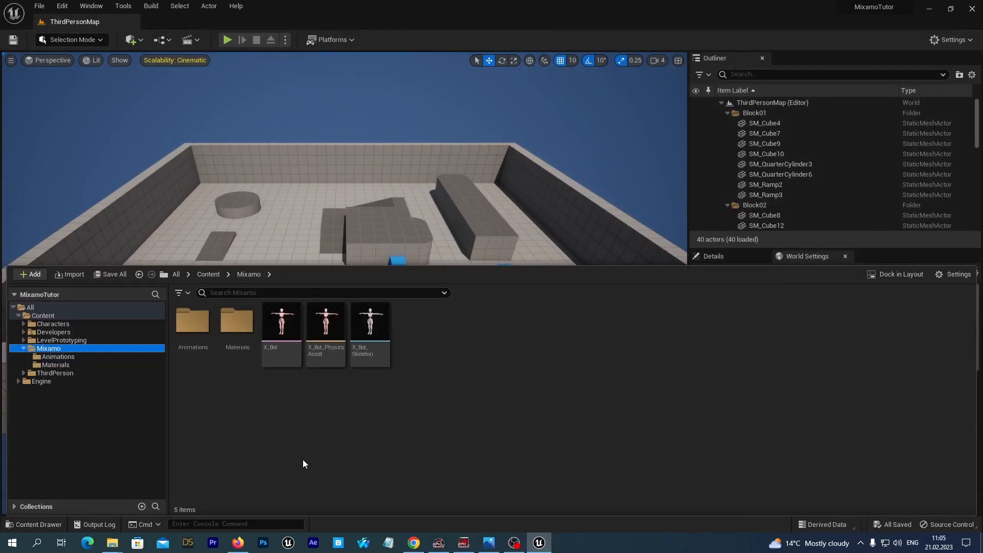
right_click(66, 351)
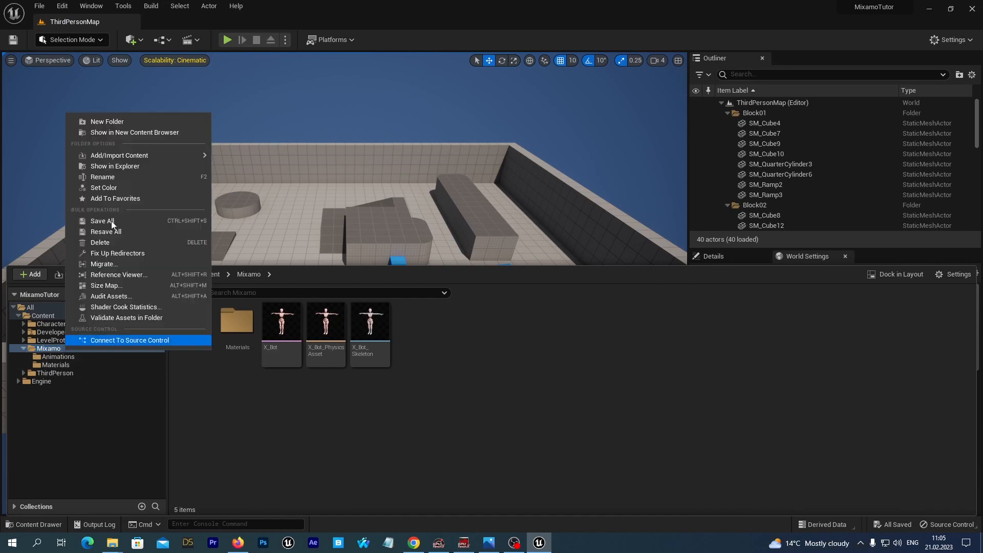
click(113, 127)
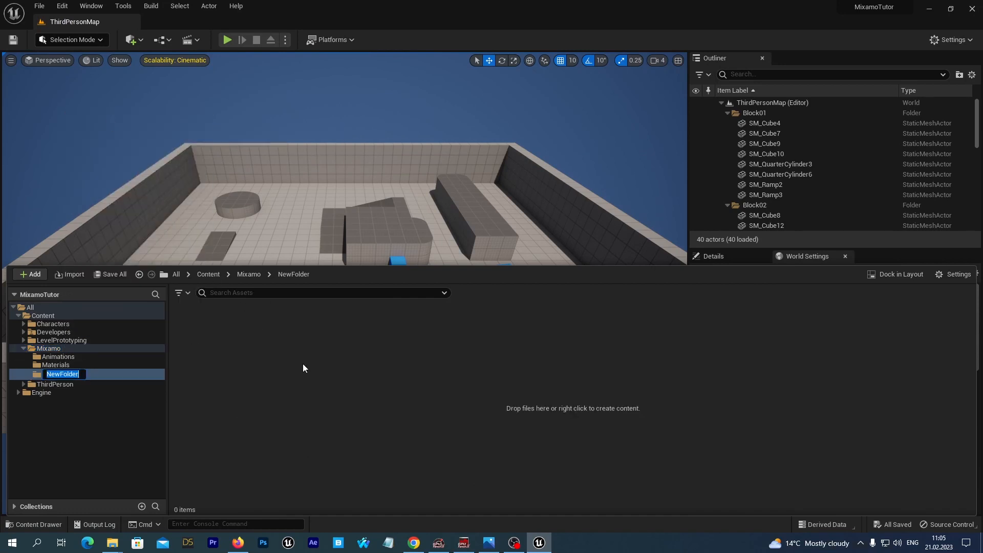
text(Rigs)
key(Return)
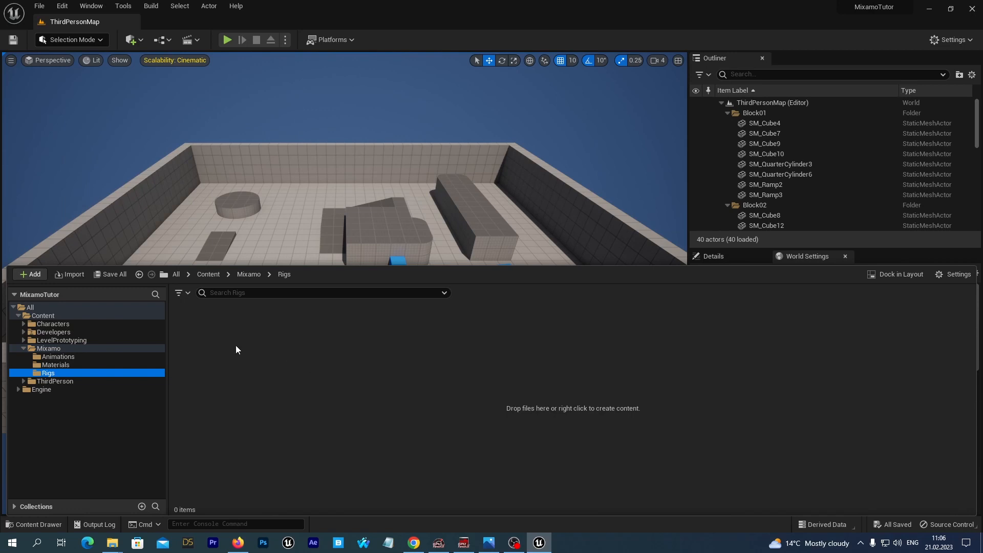
Create an IK Rig asset in the Rigs folder using the X_Bot skeletal mesh and name it Mixamo_IKRig
right_click(197, 340)
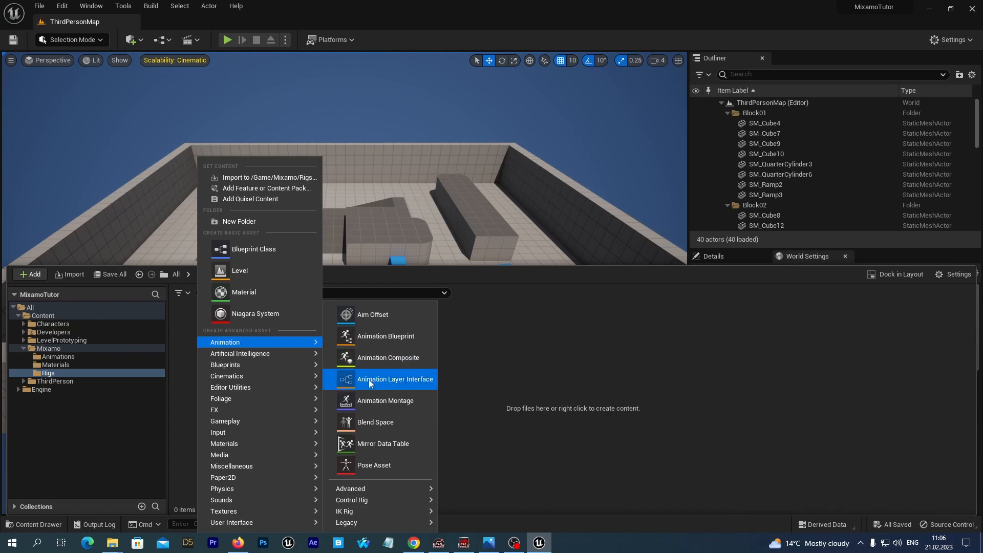
mouse_move(379, 511)
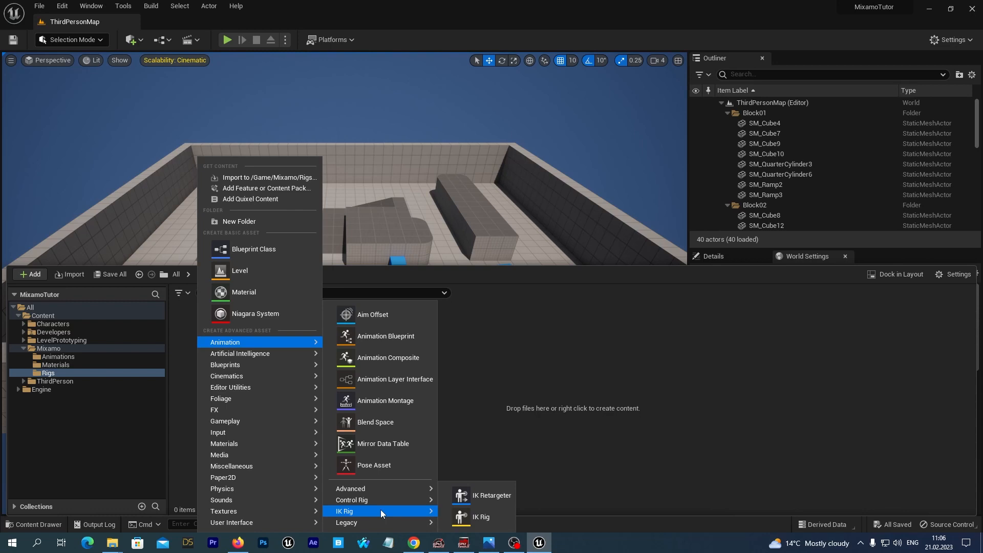
click(481, 517)
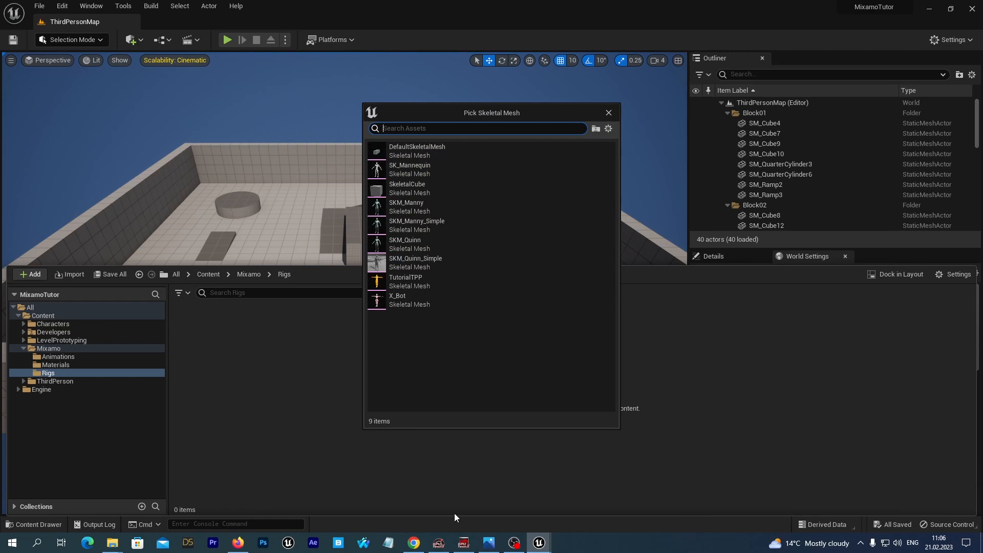
click(403, 299)
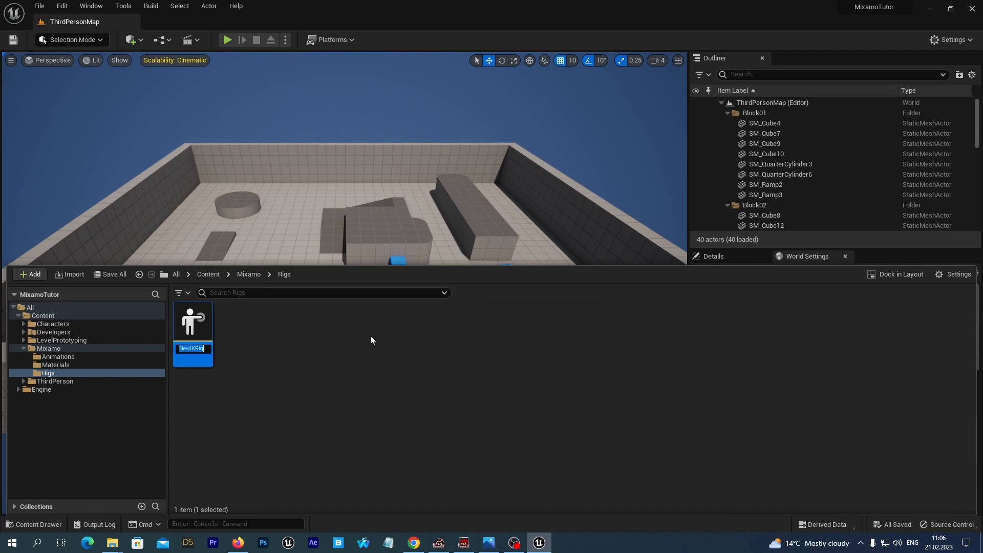
text(Mixamo_IK)
text(Rig)
key(Return)
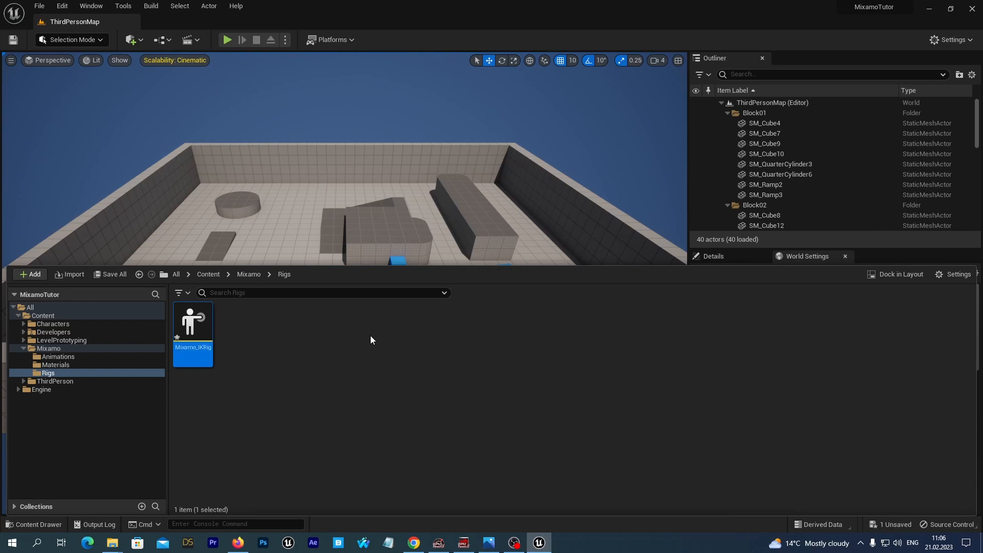
Save the new IK Rig asset and open Mixamo_IKRig in the IK Rig editor
click(115, 274)
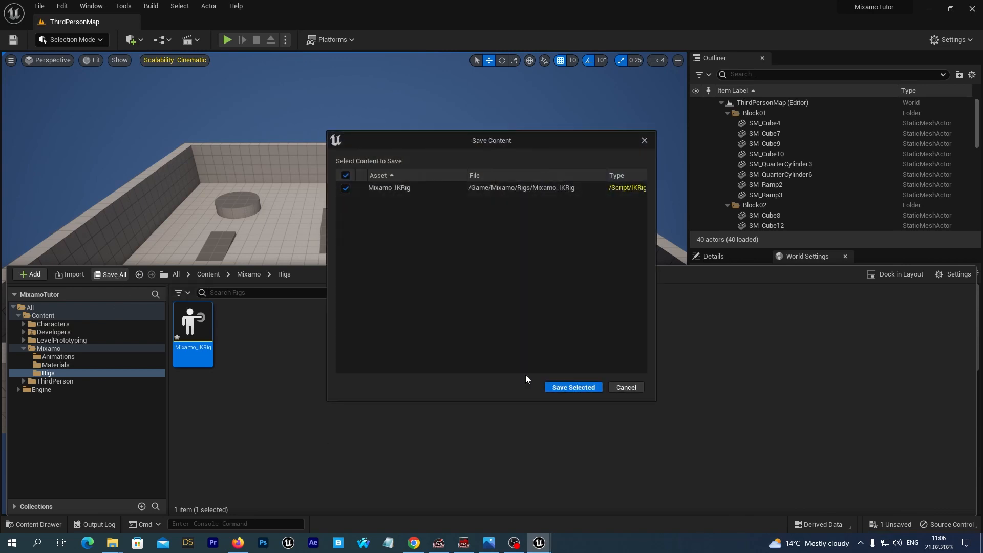
click(559, 390)
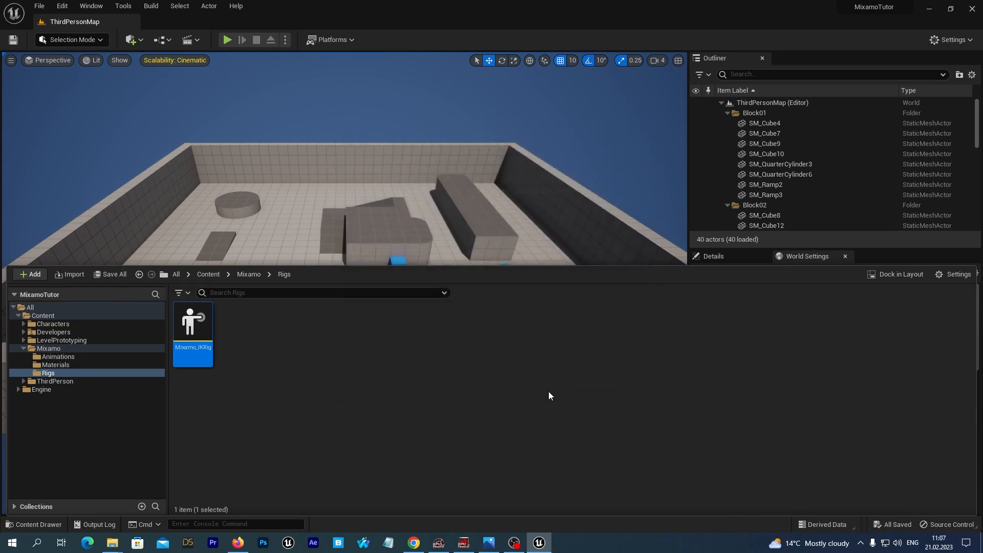
double_click(187, 341)
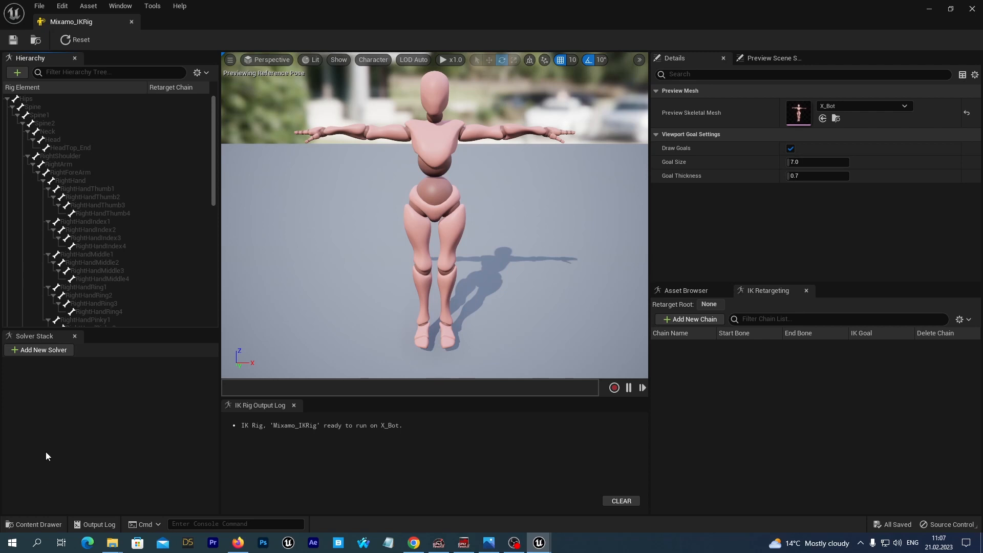
Open the IK_Mannequin rig from Characters > Mannequins > Rigs and examine its retarget chain list
click(34, 524)
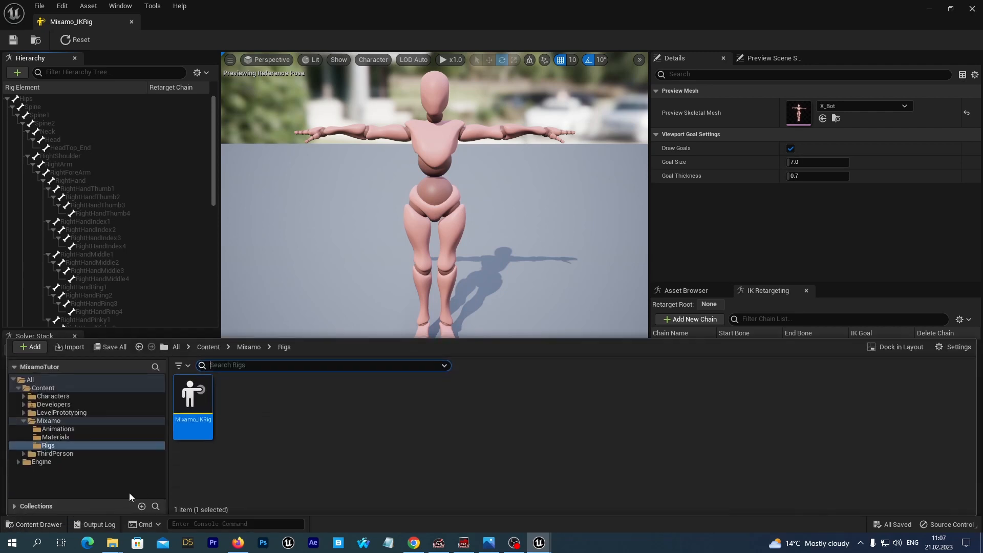
double_click(48, 396)
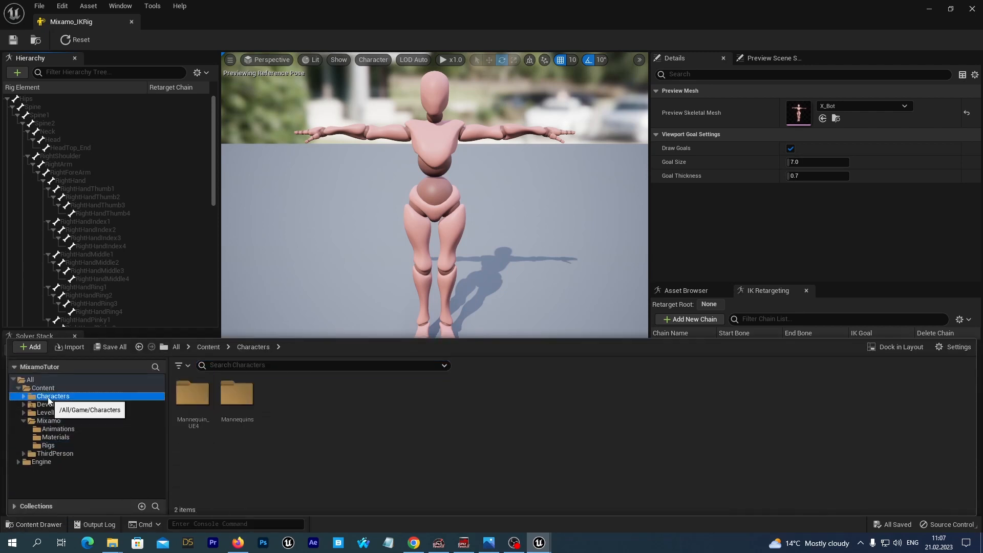
double_click(249, 395)
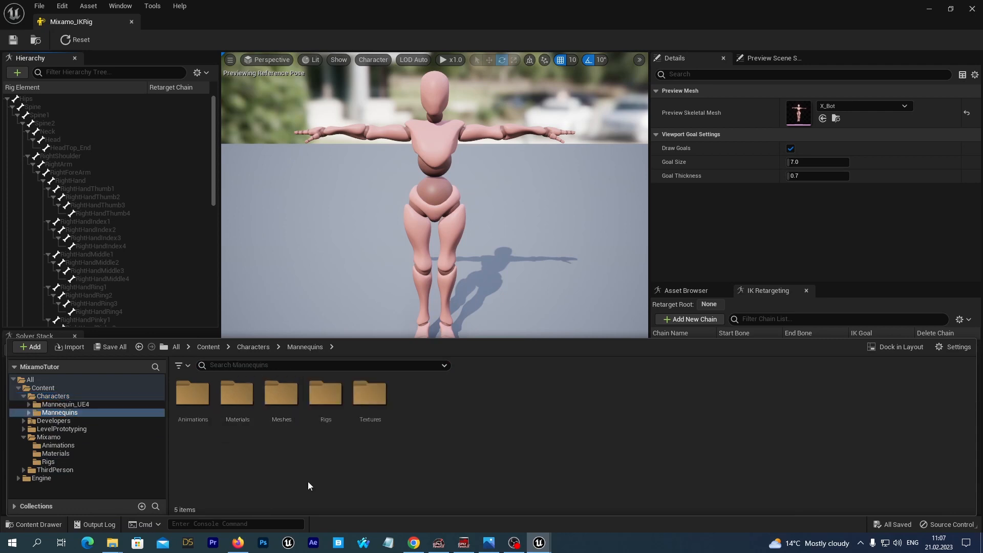
double_click(326, 394)
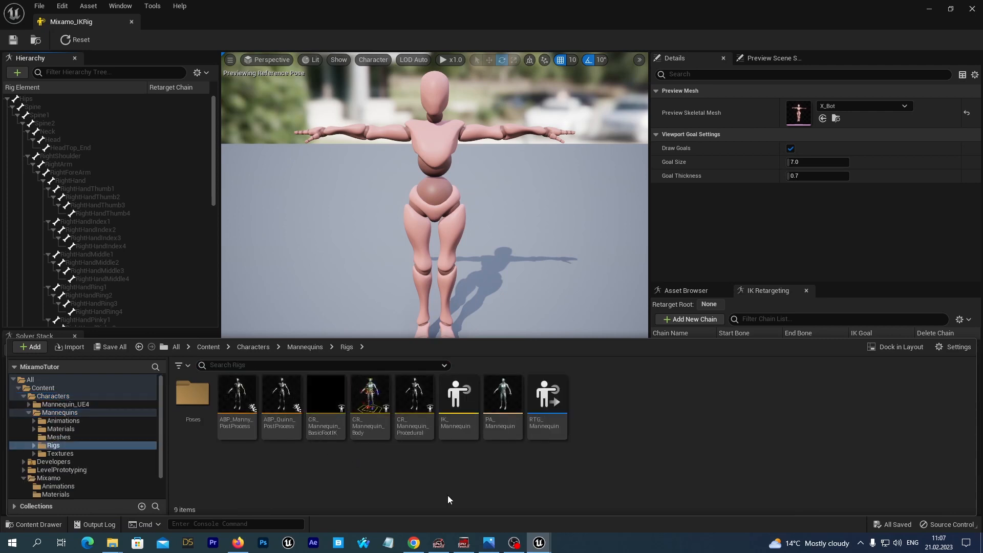
double_click(455, 394)
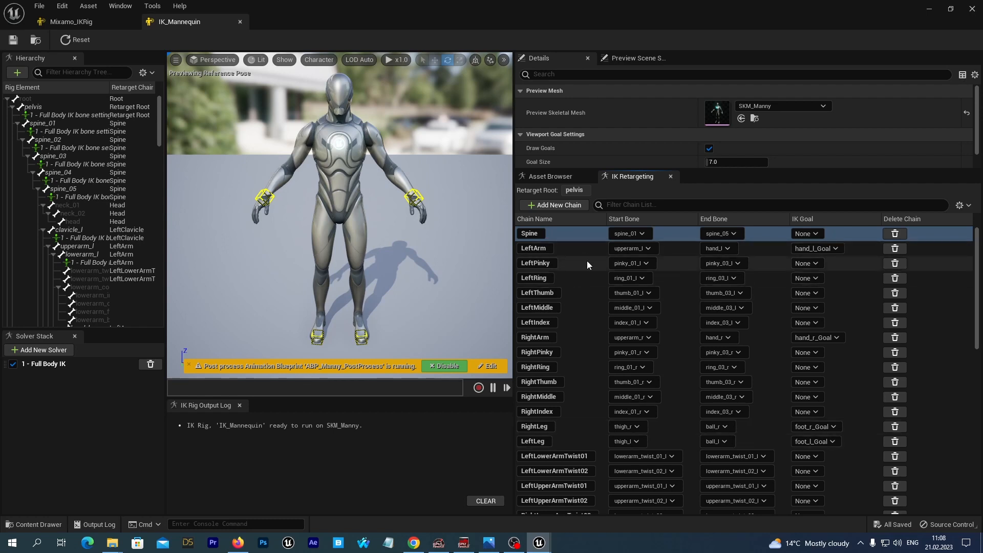
scroll(588, 260, down, 10)
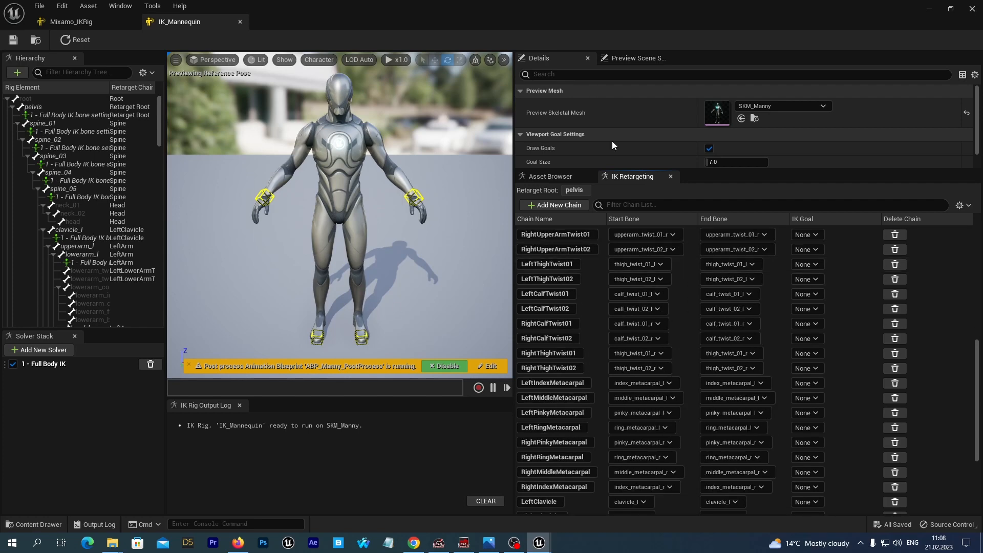
Back in Mixamo_IKRig, set the Hips bone as the retarget root
click(81, 23)
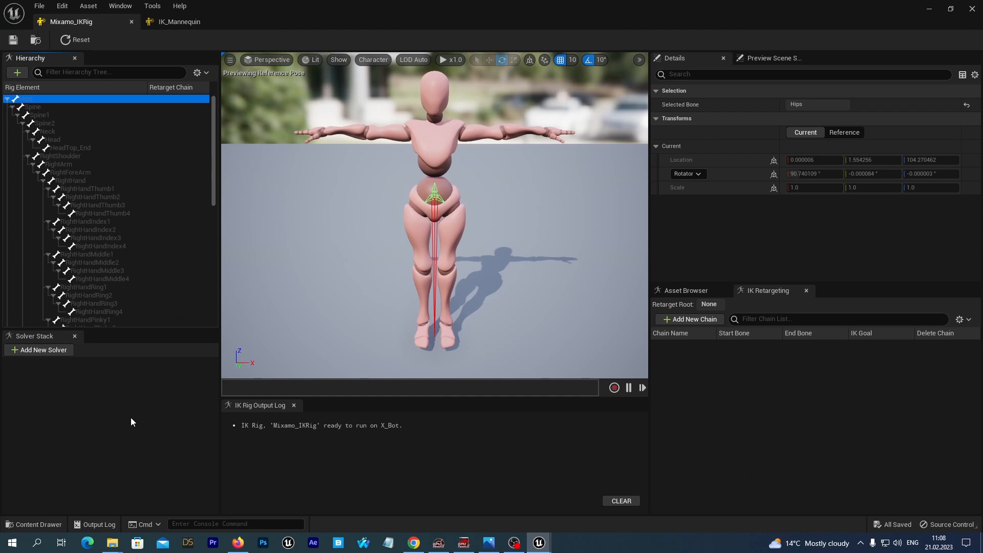
right_click(42, 98)
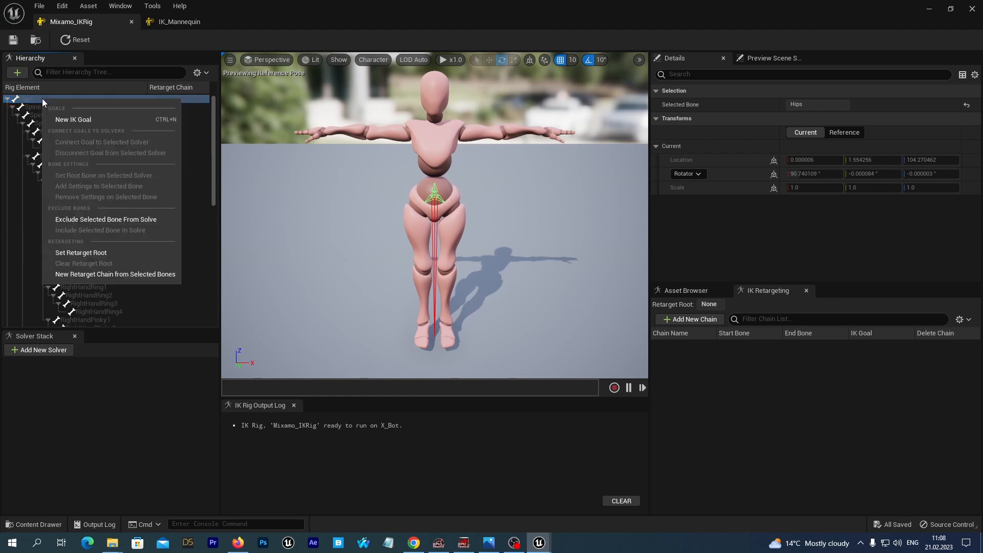
click(73, 253)
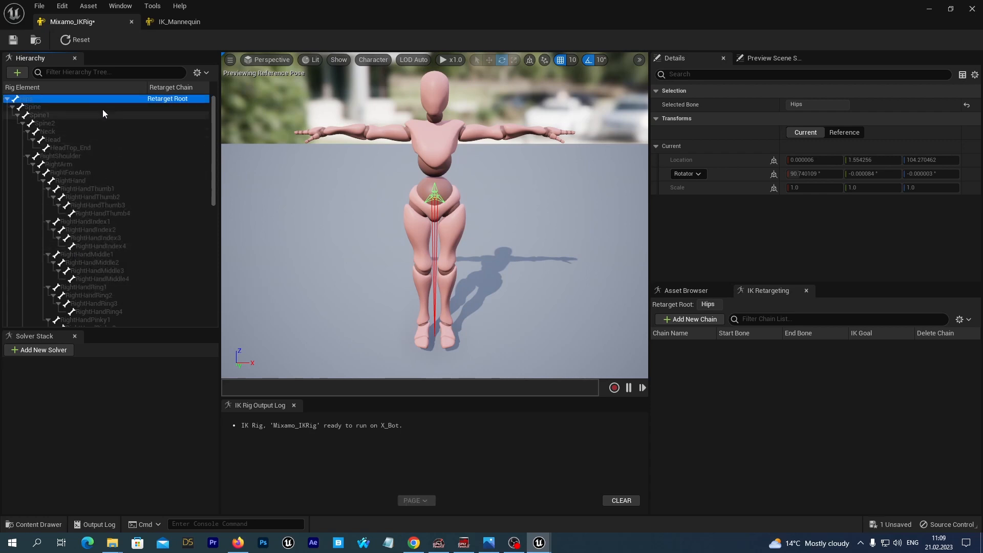
Create a retarget chain named Spine from the Spine to Spine2 bones without adding an IK goal
click(36, 107)
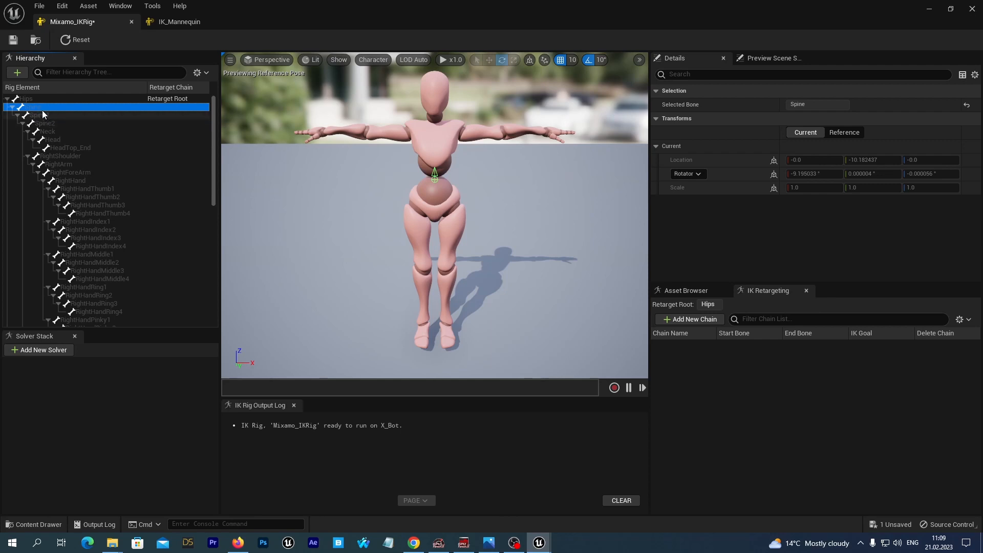
shift+click(46, 121)
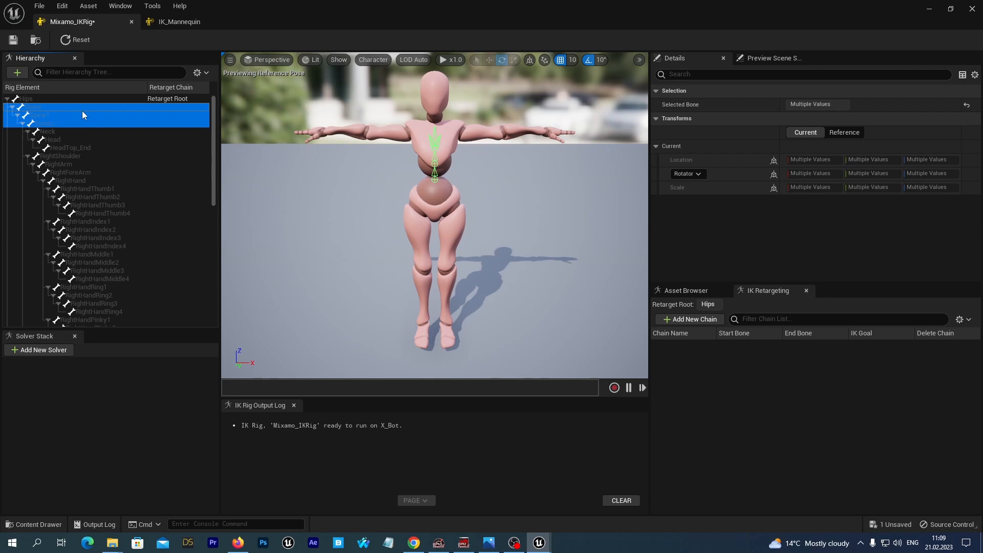
right_click(51, 114)
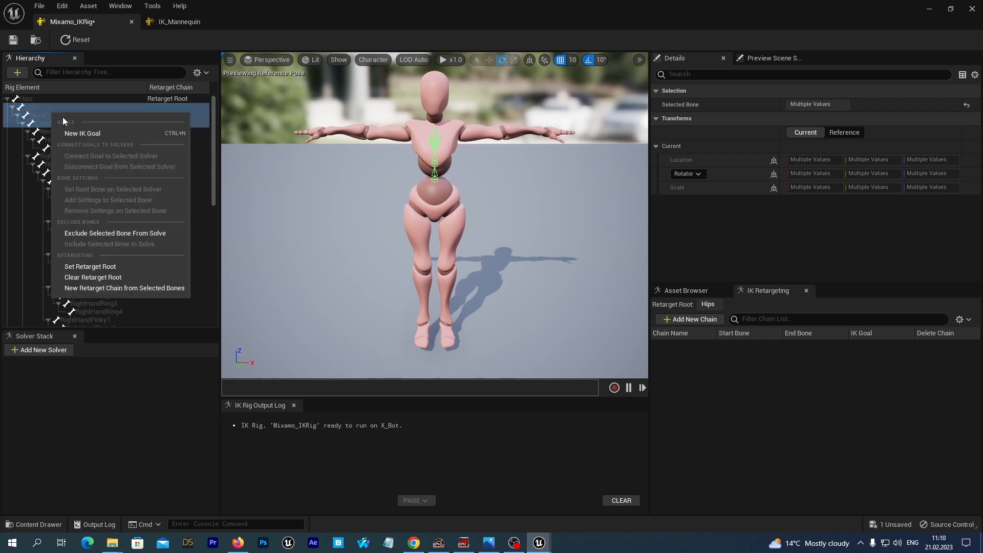
click(93, 287)
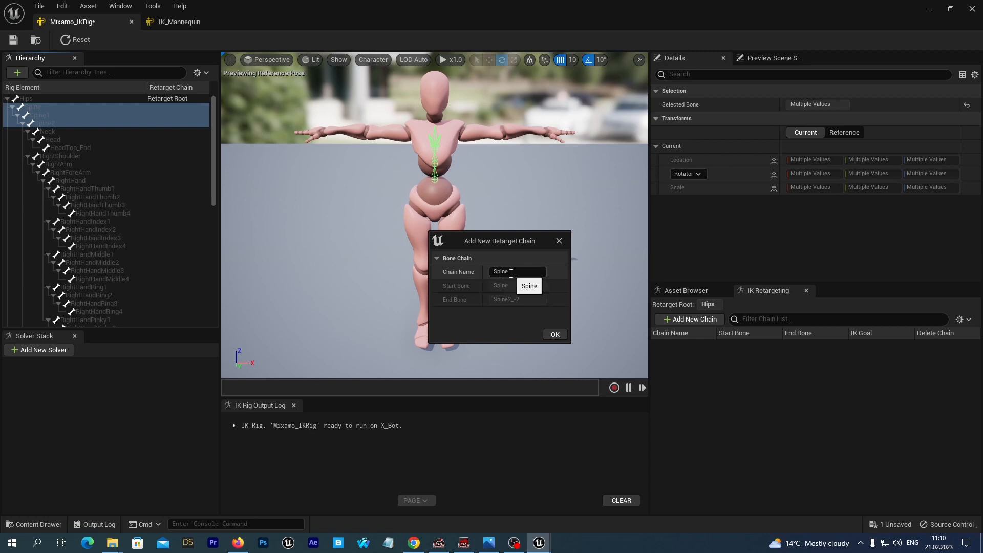
click(557, 334)
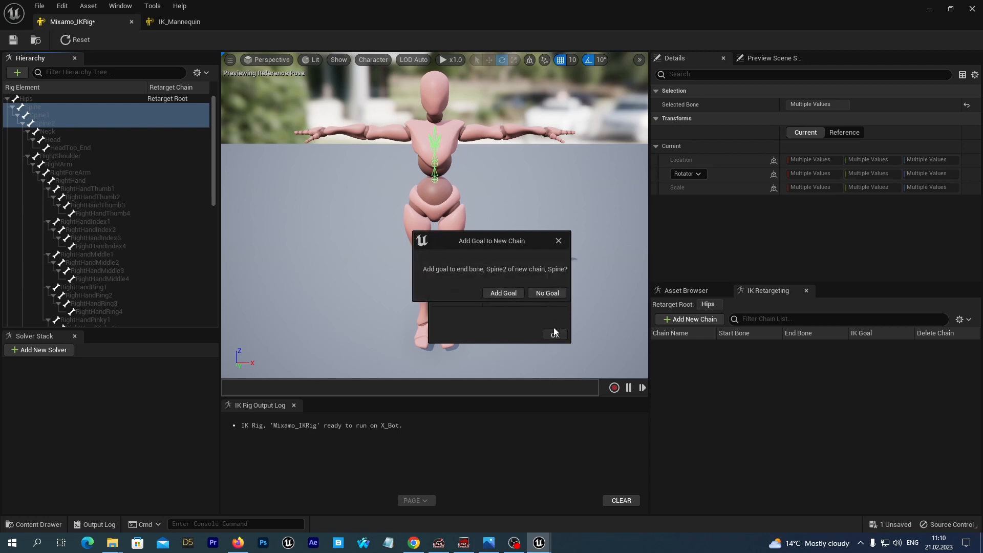
click(539, 297)
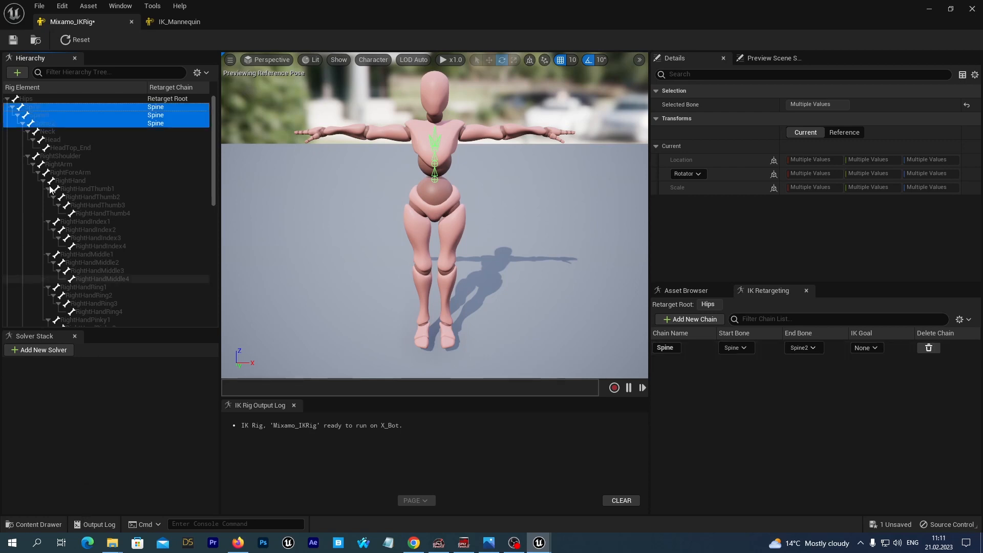
Create a retarget chain named Head from the Neck to Head bones without adding an IK goal
click(48, 133)
shift+click(48, 136)
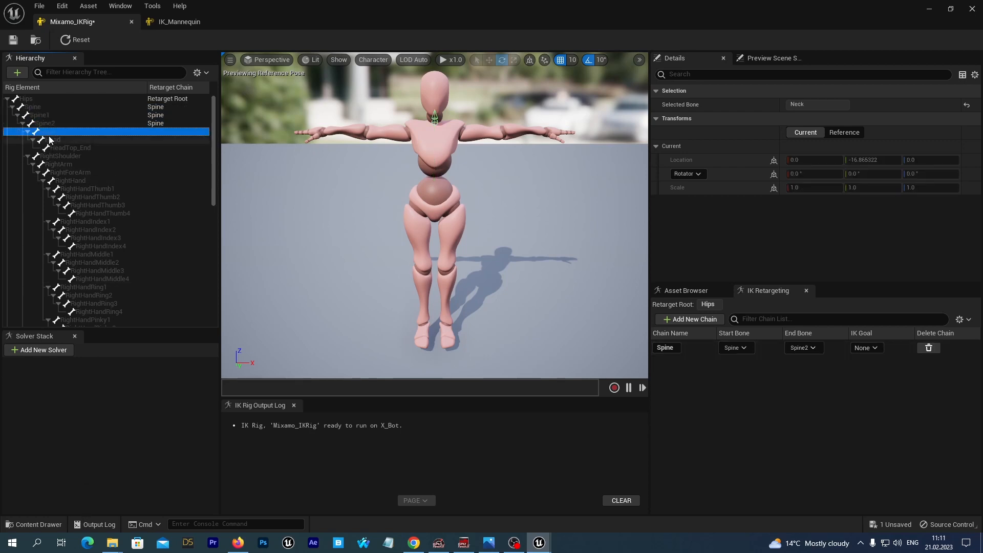
right_click(63, 137)
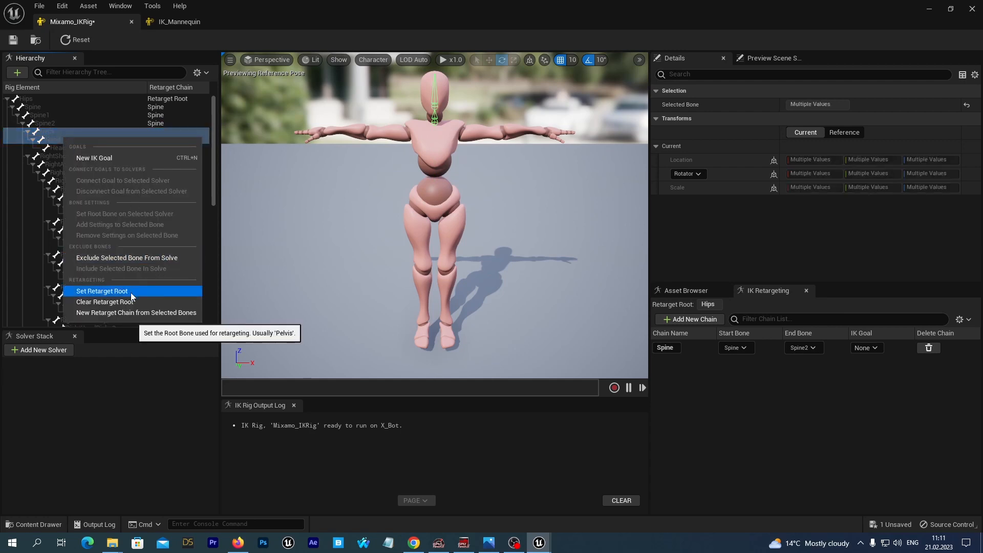
click(114, 313)
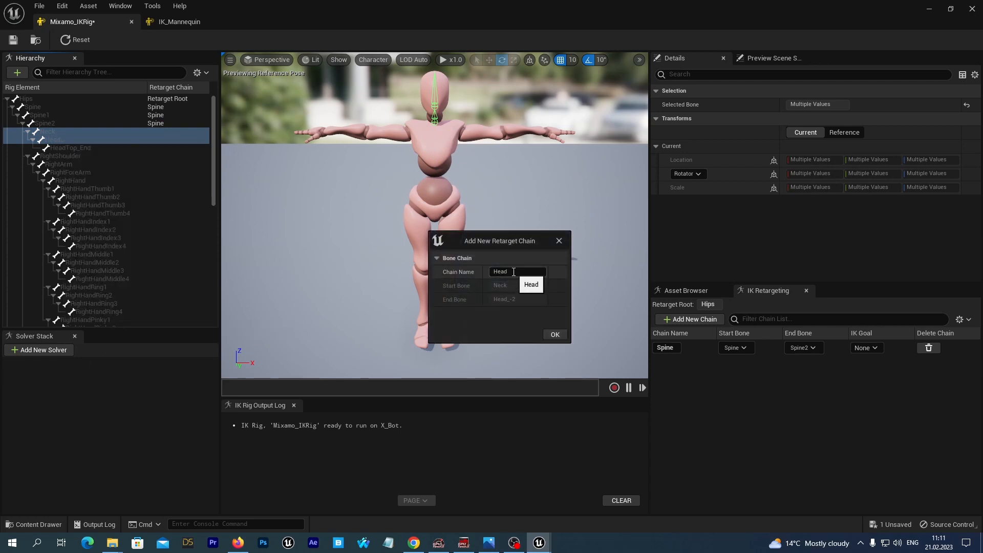
click(552, 332)
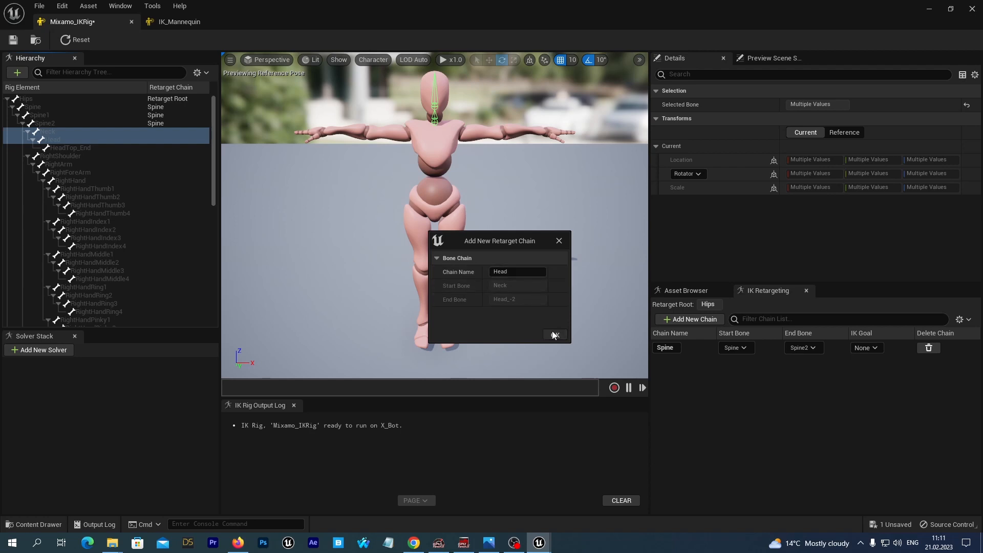
click(552, 289)
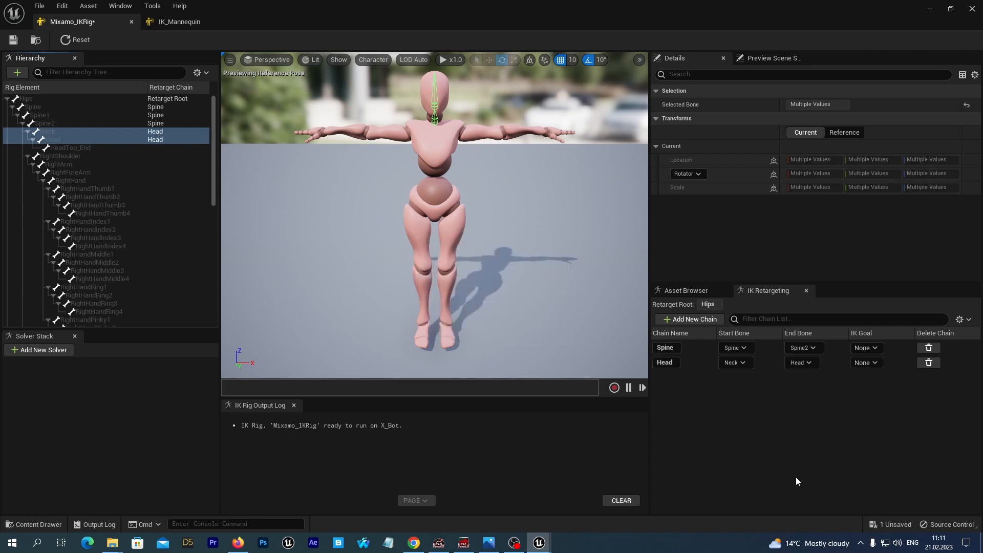
Create a retarget chain named RightClavicle on the RightShoulder bone without adding an IK goal
click(14, 41)
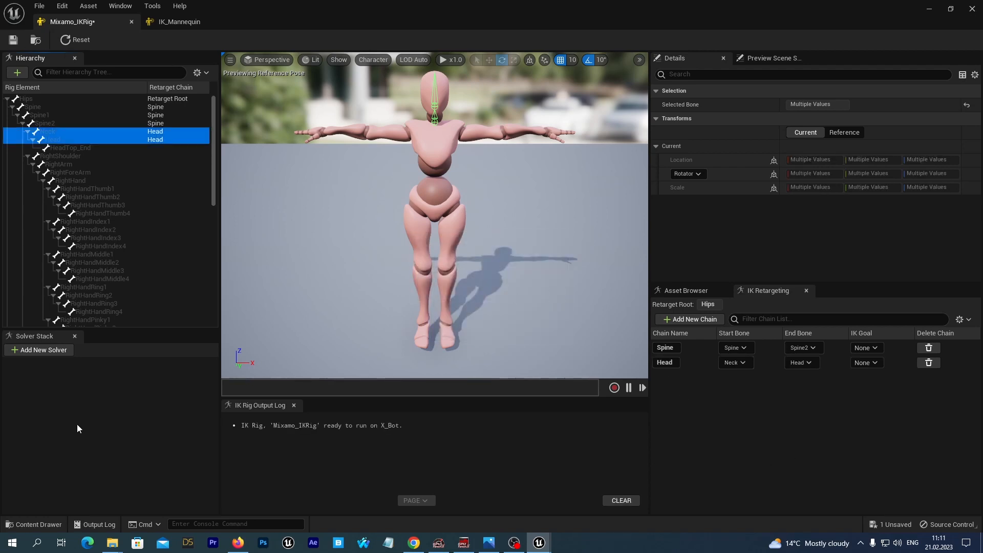
click(59, 155)
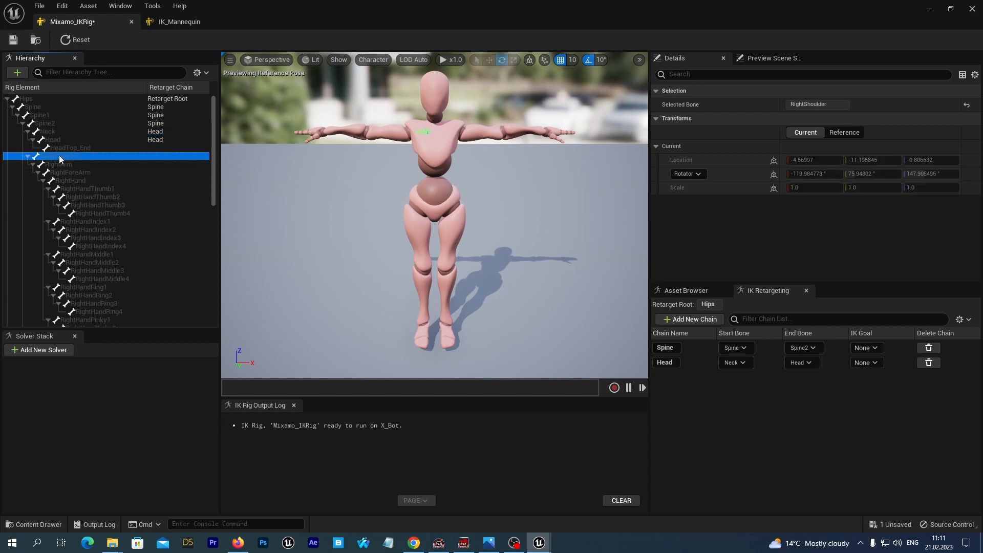
right_click(59, 155)
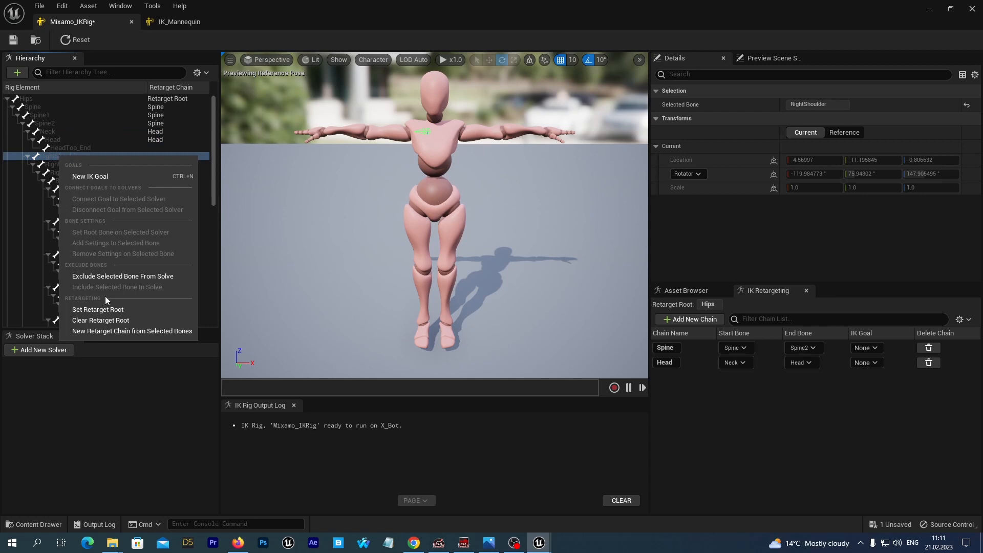
click(97, 331)
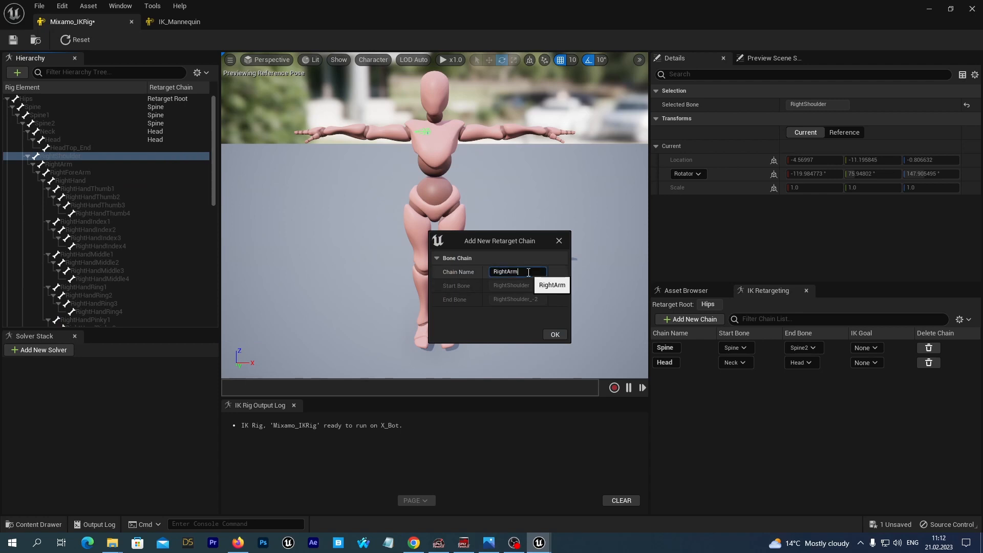
click(517, 272)
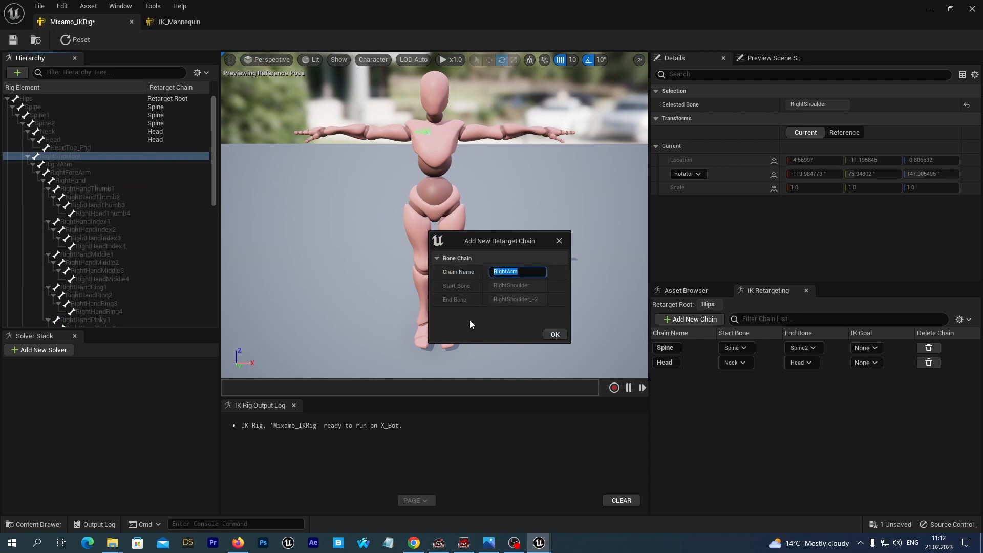
text(RightClavicle)
click(555, 336)
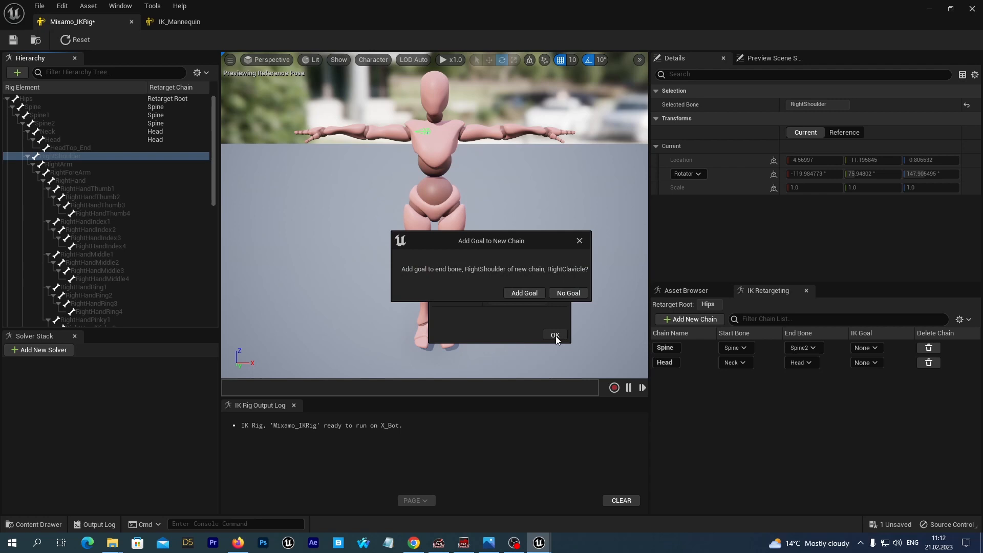
click(568, 294)
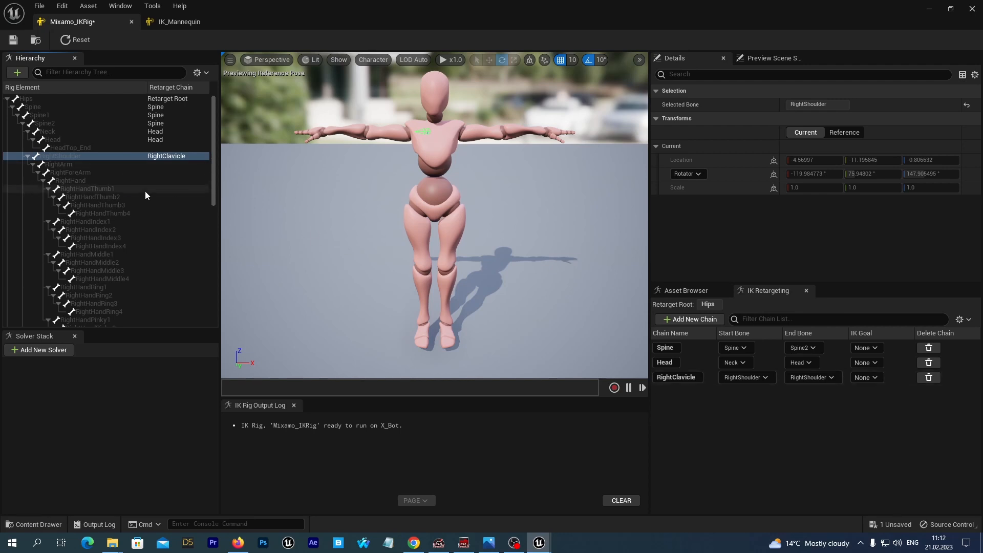
Create a retarget chain named LeftClavicle on the LeftShoulder bone and save the rig
scroll(145, 191, down, 2)
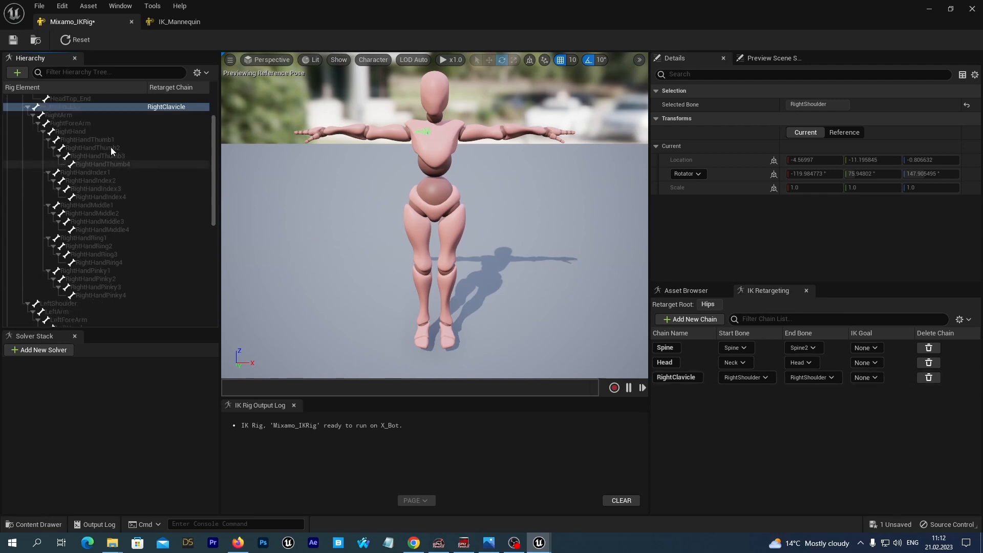
click(50, 305)
right_click(49, 306)
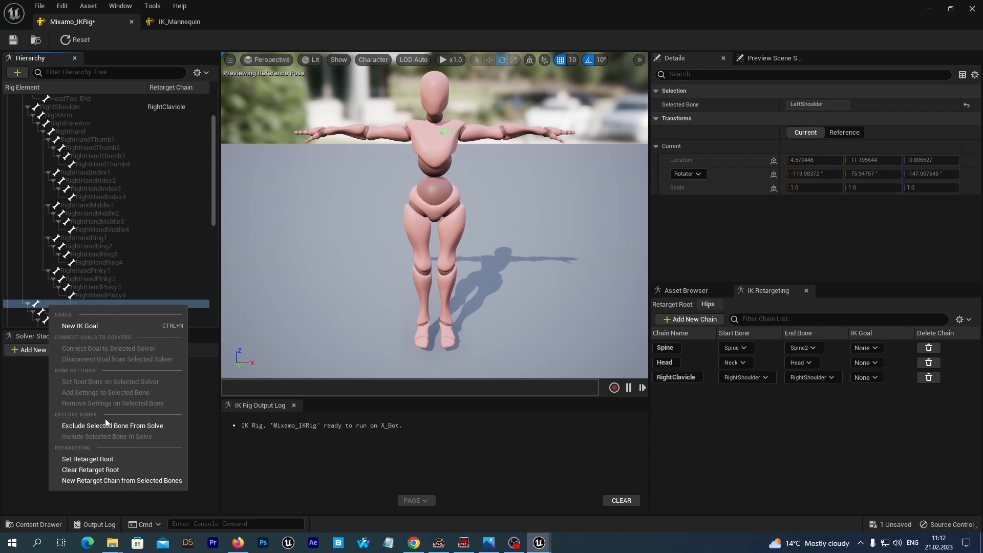
click(89, 481)
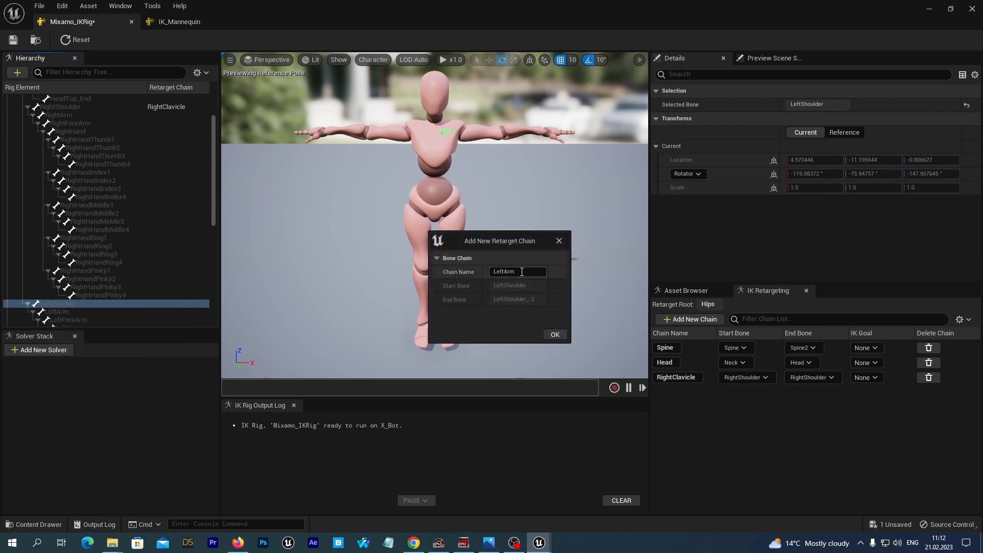
text(LeftClavi)
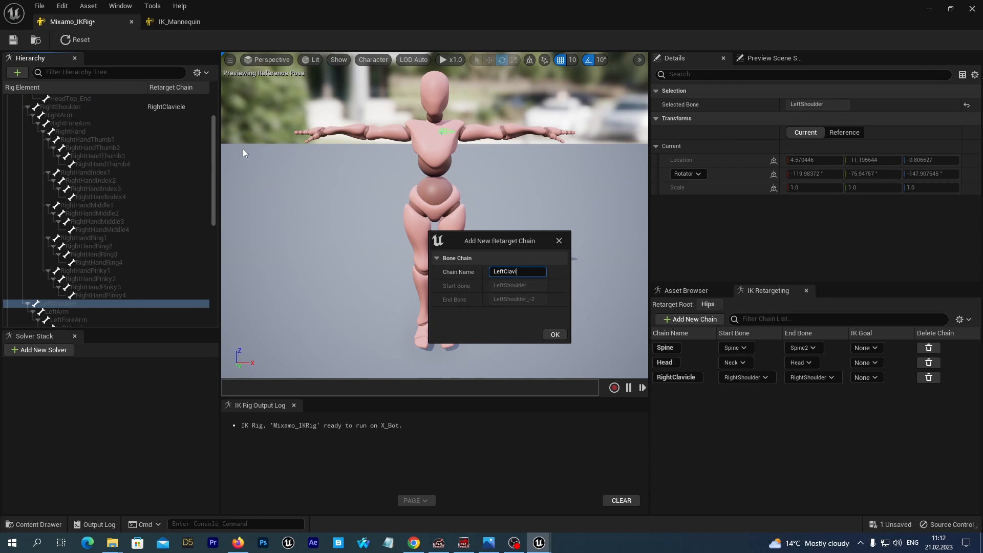
text(cle)
key(Return)
key(ctrl+s)
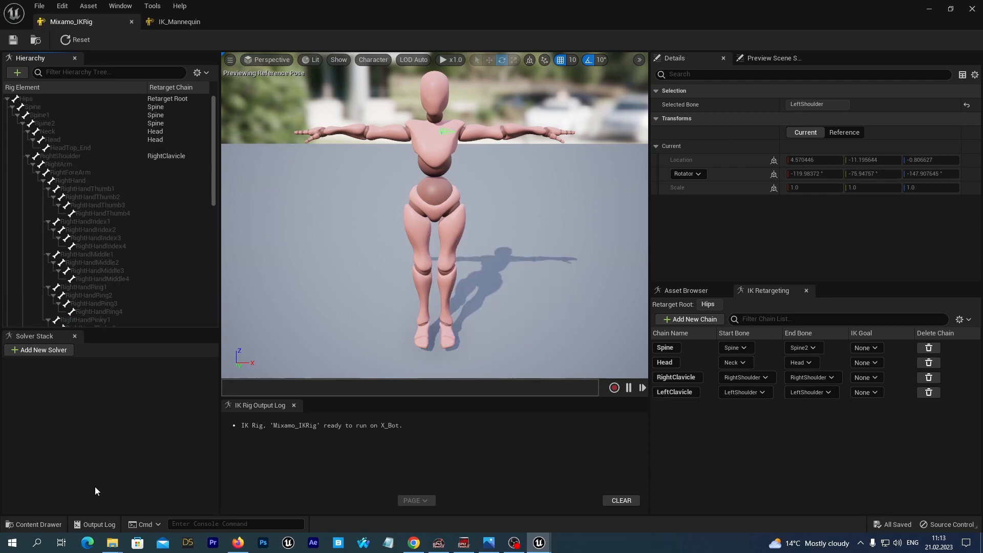
Create a retarget chain named RightArm from RightArm to RightHand without adding an IK goal
click(53, 164)
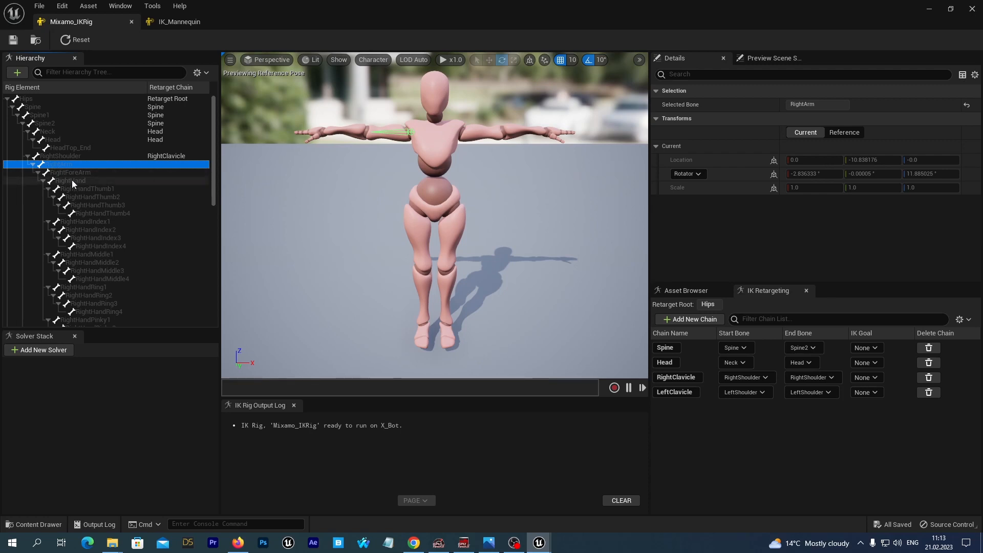
shift+click(72, 180)
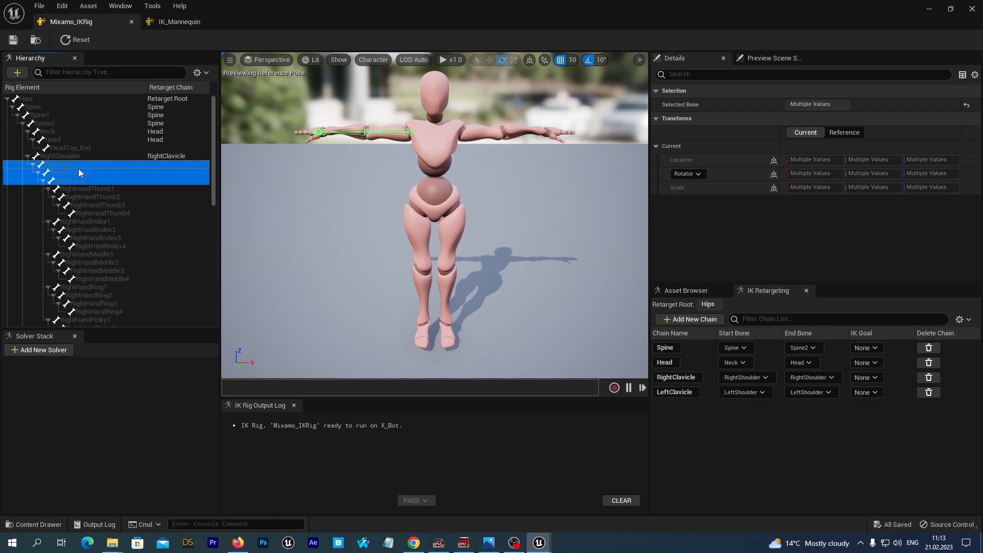
right_click(75, 173)
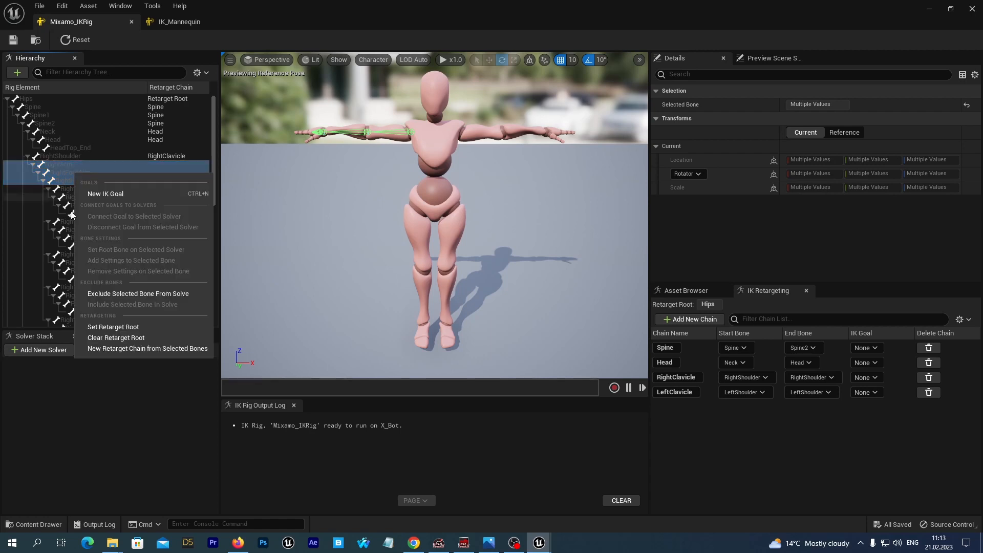
click(116, 350)
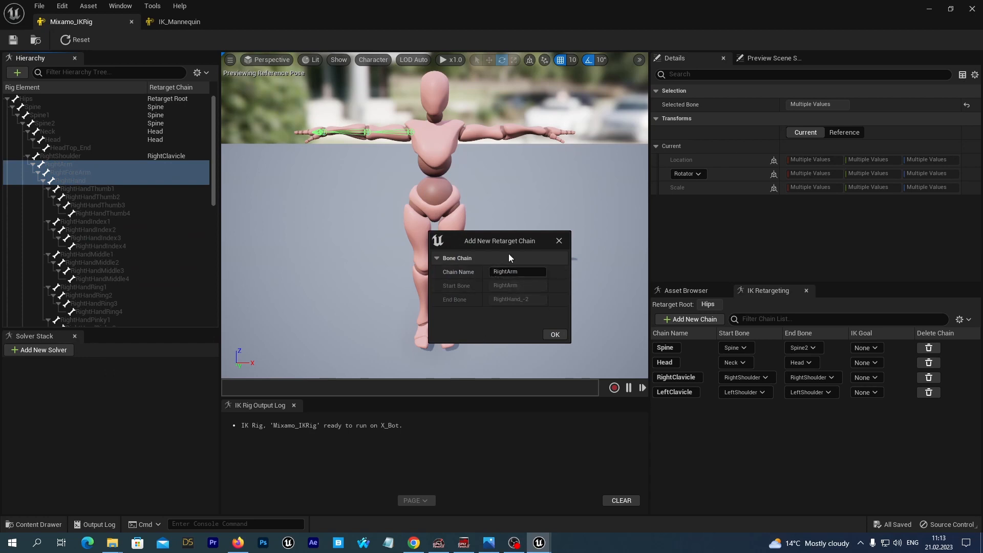
click(555, 335)
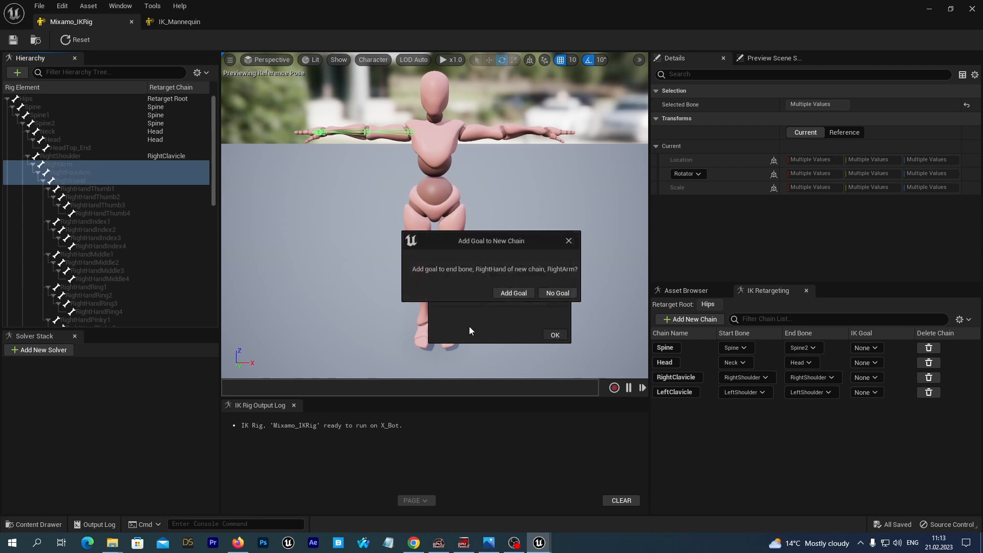
click(555, 294)
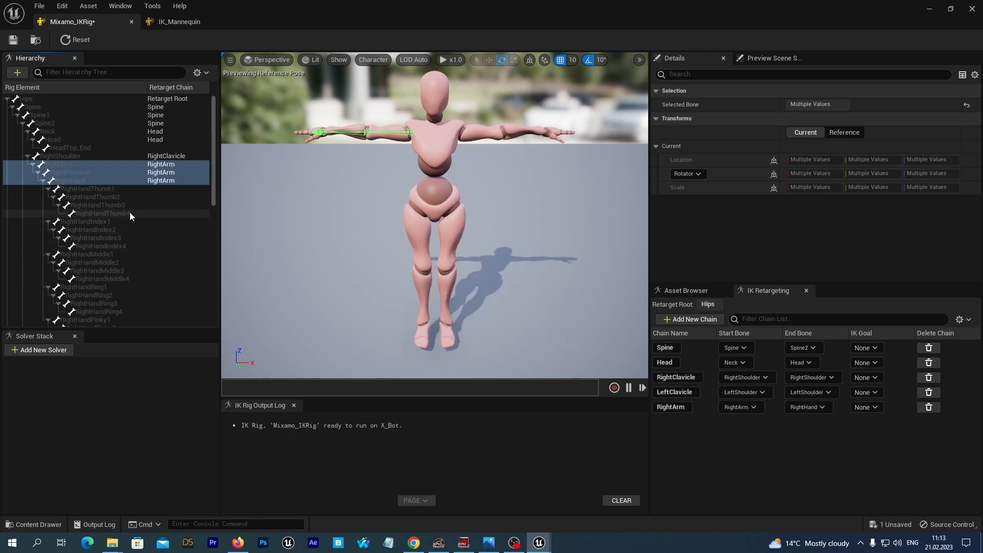
Create a retarget chain named LeftArm from LeftArm to LeftHand without an IK goal, then save the rig
scroll(146, 239, down, 2)
scroll(147, 240, down, 2)
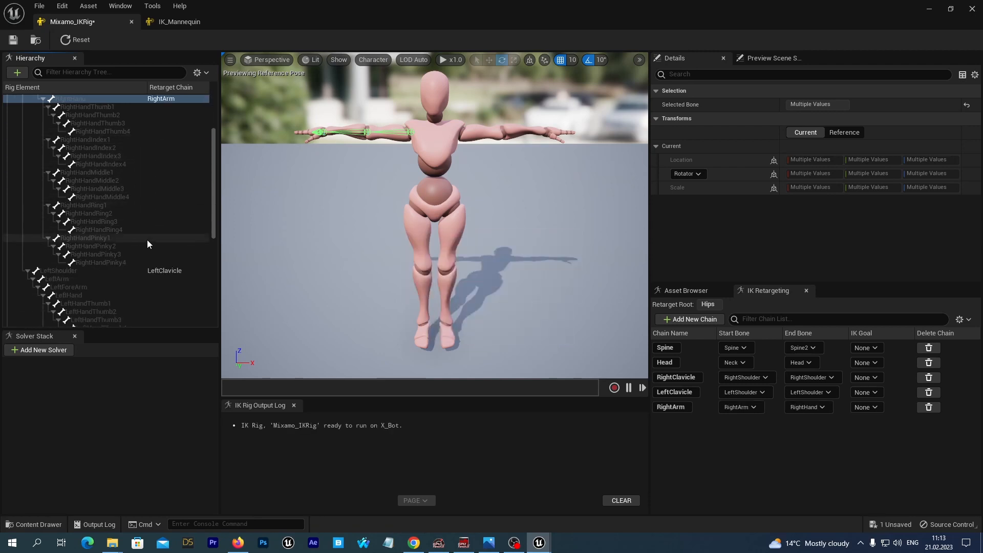
click(61, 279)
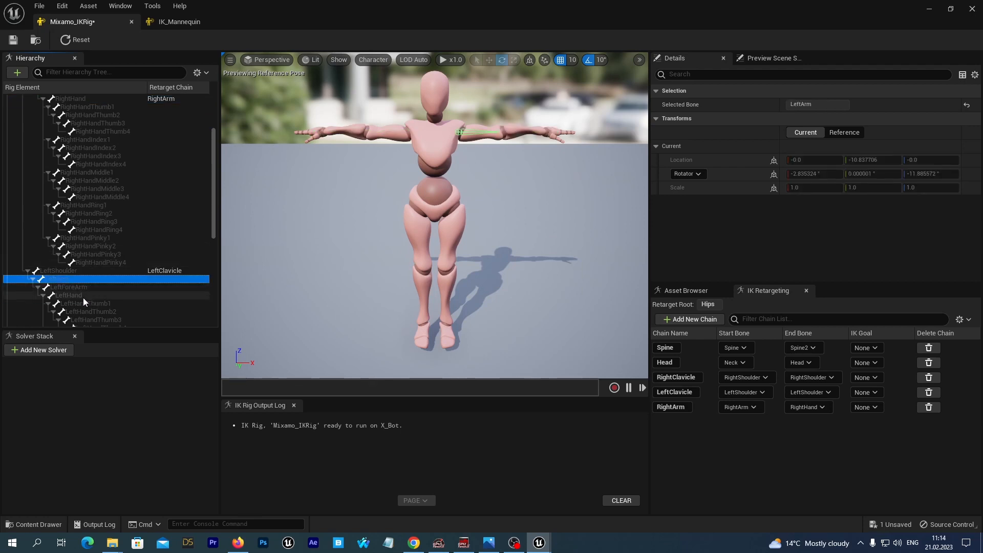
shift+click(70, 296)
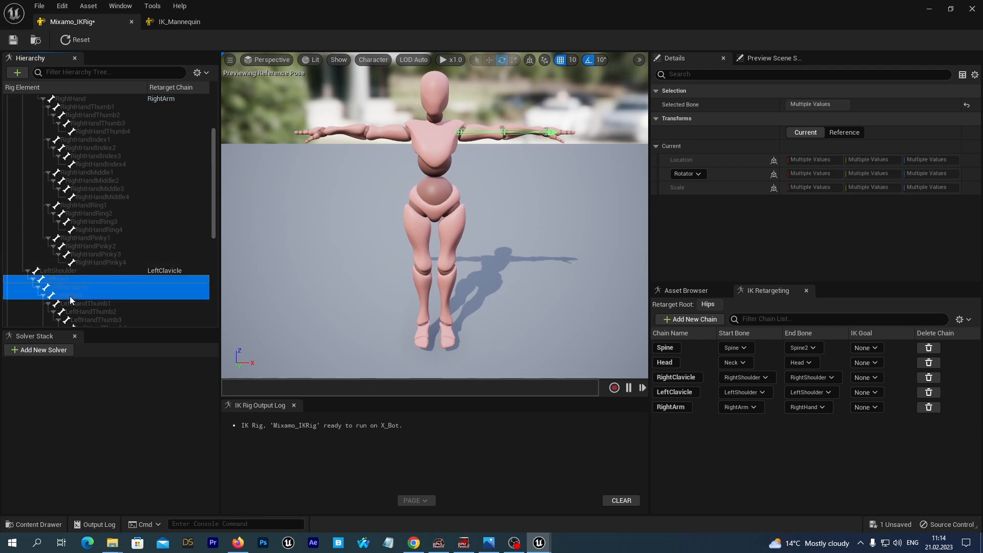
right_click(69, 292)
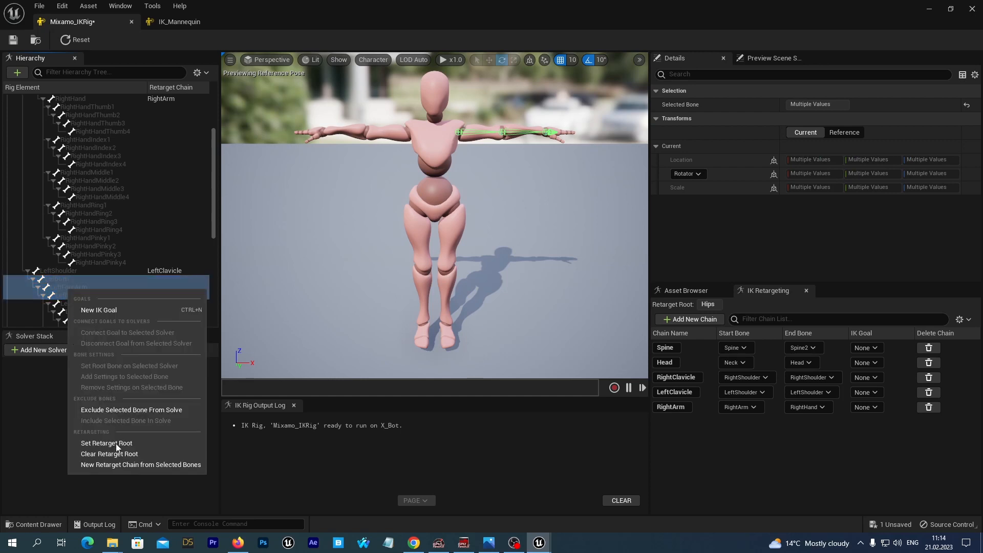
click(114, 465)
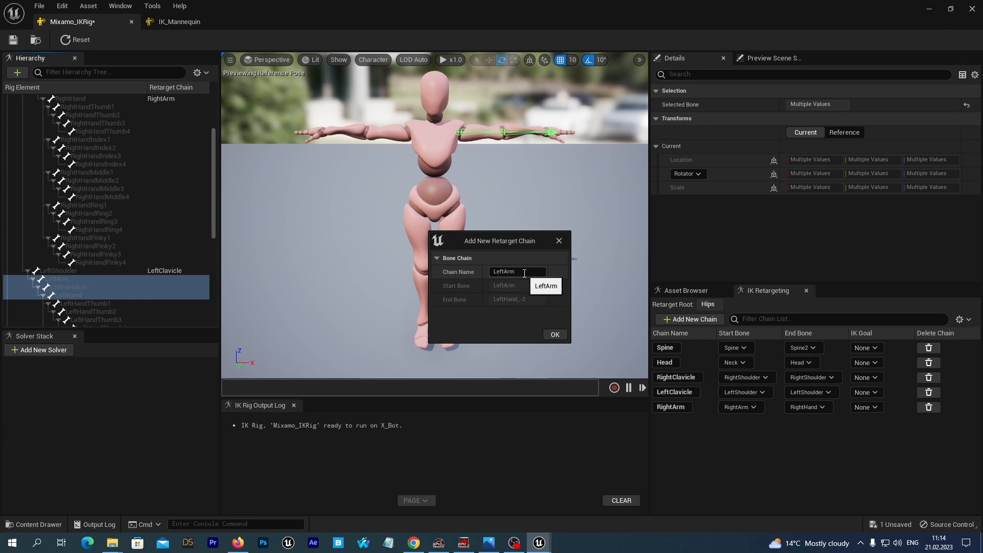
click(555, 335)
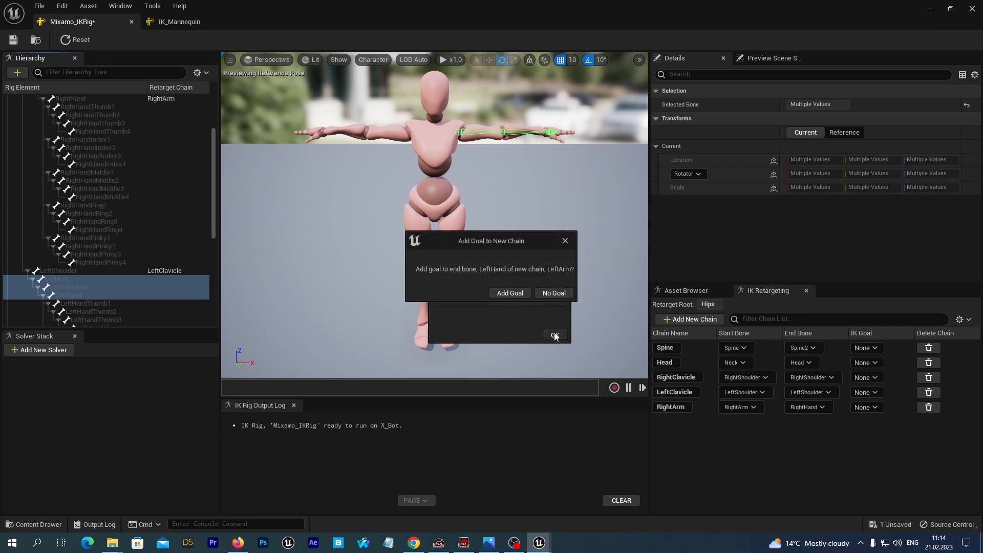
click(556, 293)
key(ctrl+s)
Create a retarget chain named RightThumb from RightHandThumb1 to RightHandThumb4 without adding an IK goal
scroll(153, 301, up, 2)
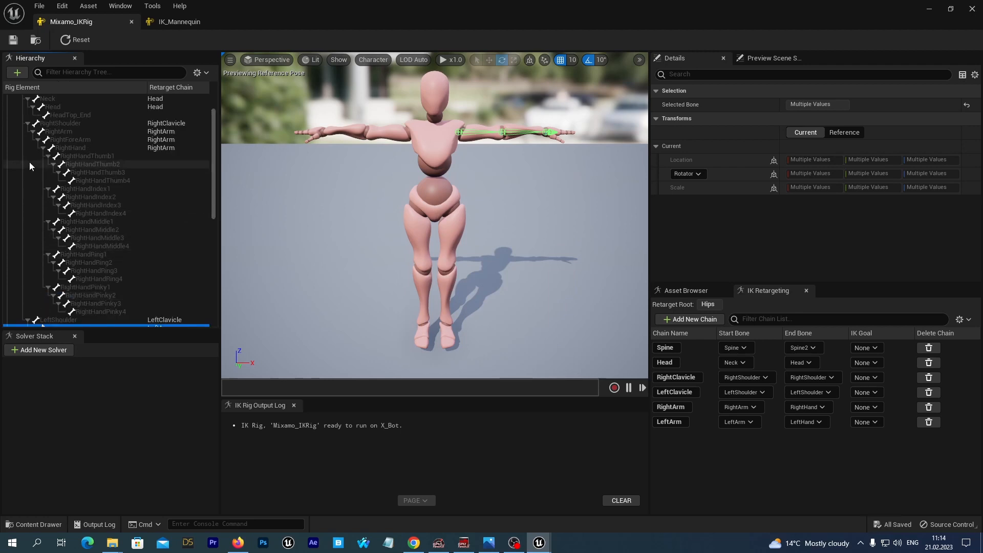
scroll(30, 215, up, 2)
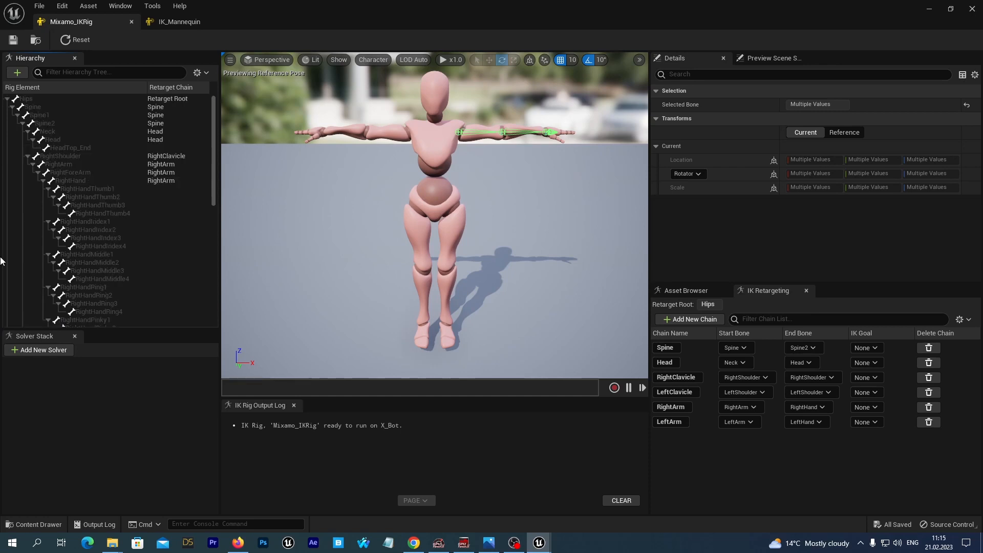
click(83, 190)
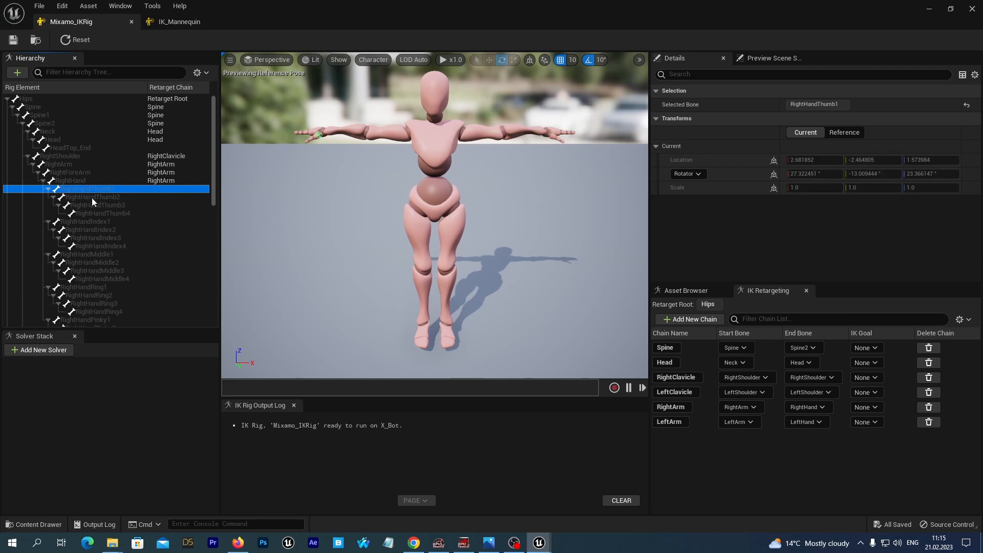
shift+click(125, 213)
right_click(118, 203)
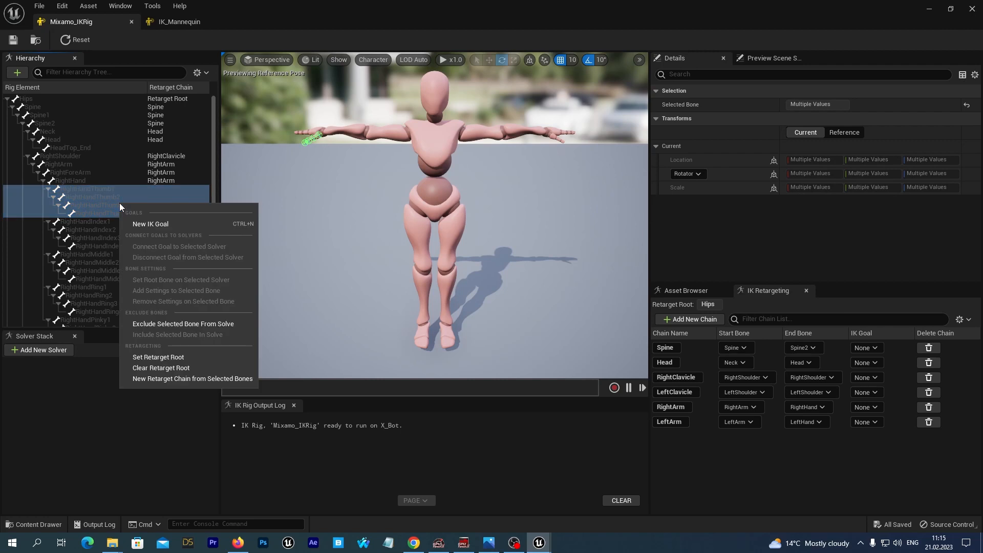
click(158, 378)
drag(523, 273, 507, 273)
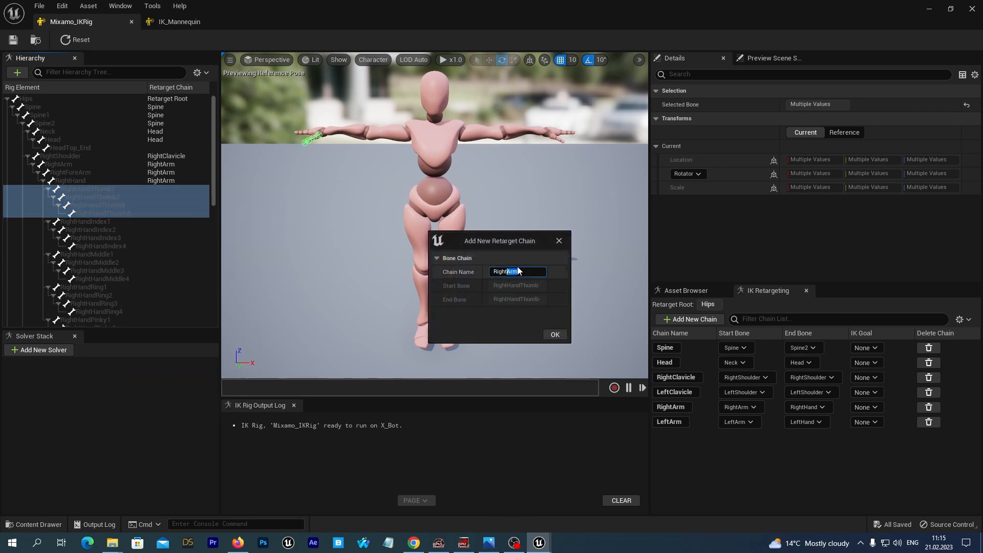
text(Thumb)
click(551, 334)
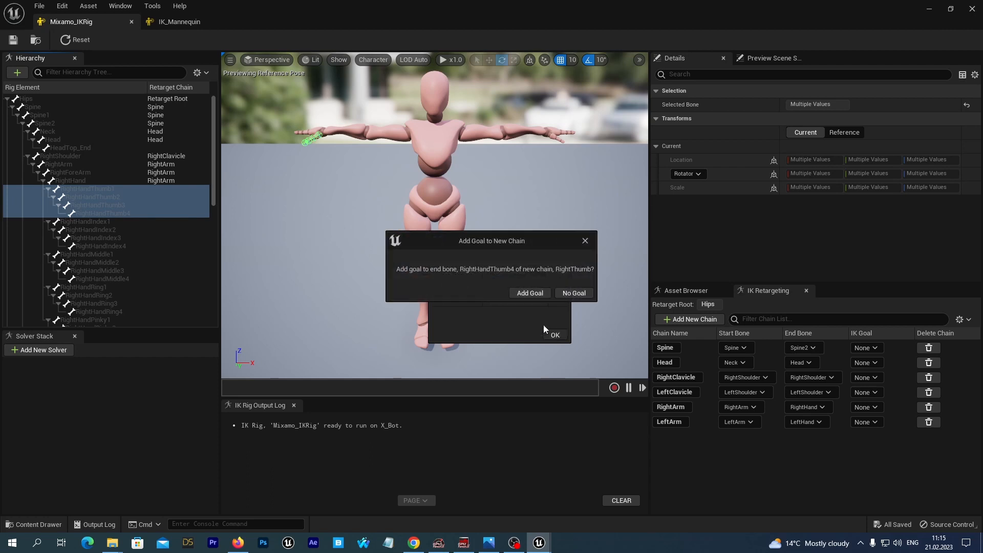
click(578, 293)
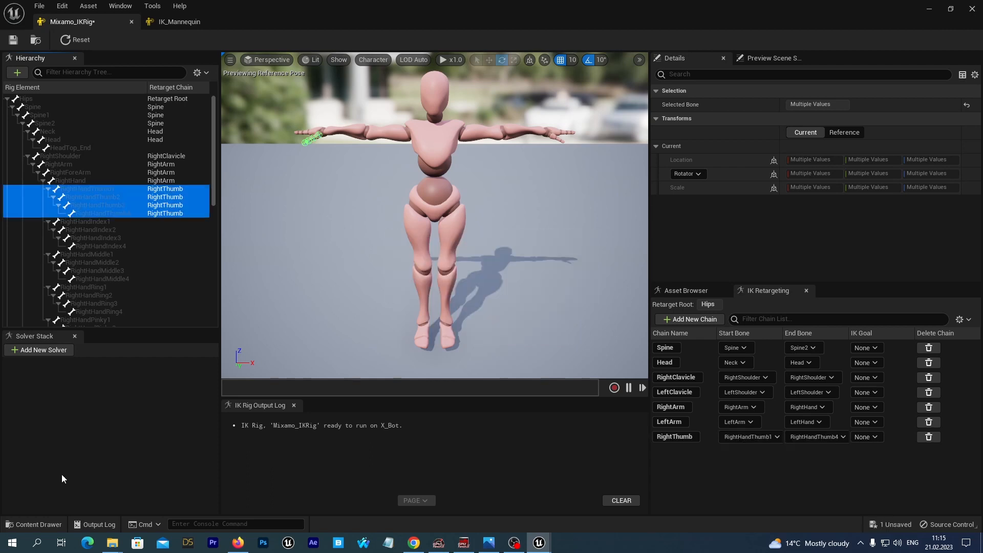
Create a retarget chain named RightIndex from RightHandIndex1 to RightHandIndex4 without adding an IK goal
click(81, 221)
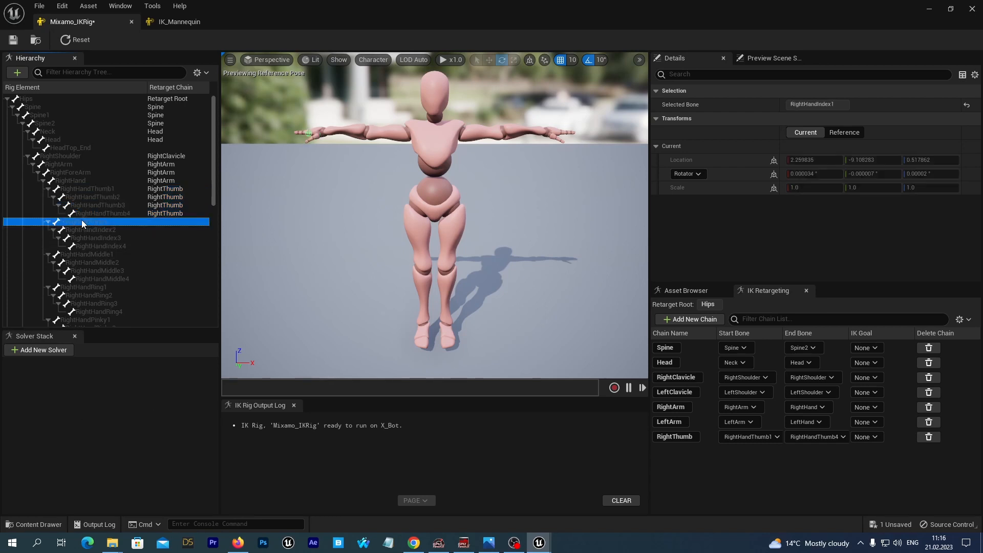
shift+click(100, 246)
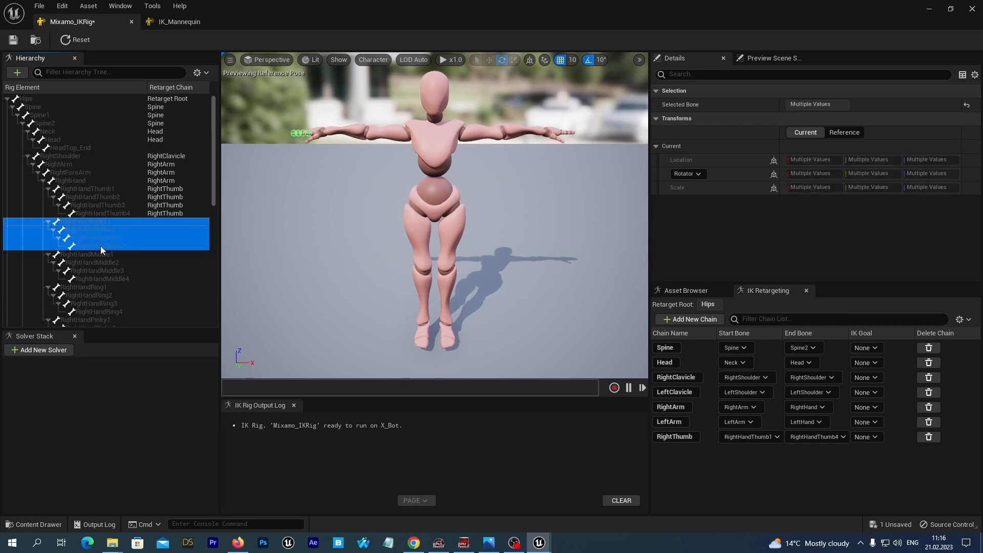
right_click(98, 232)
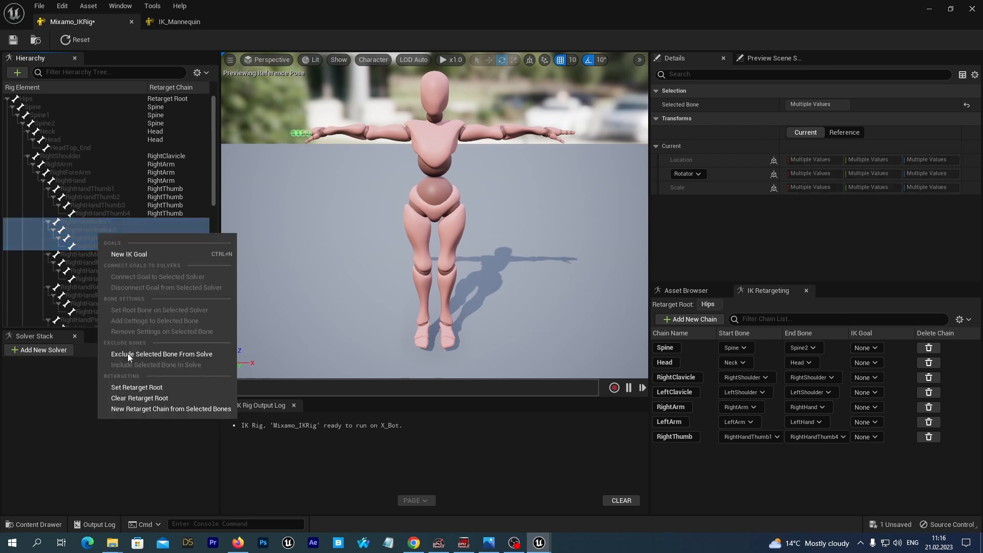
click(131, 408)
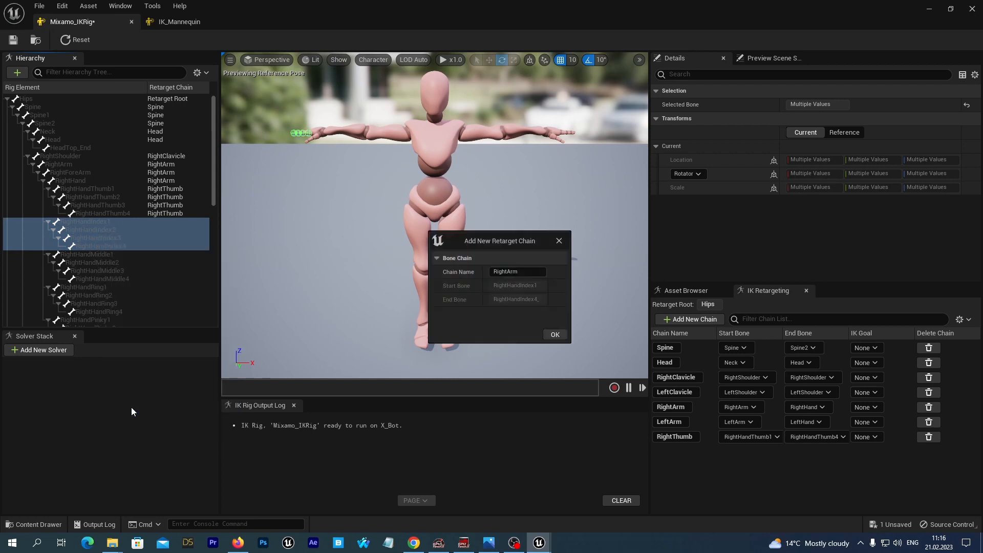
click(535, 269)
click(535, 266)
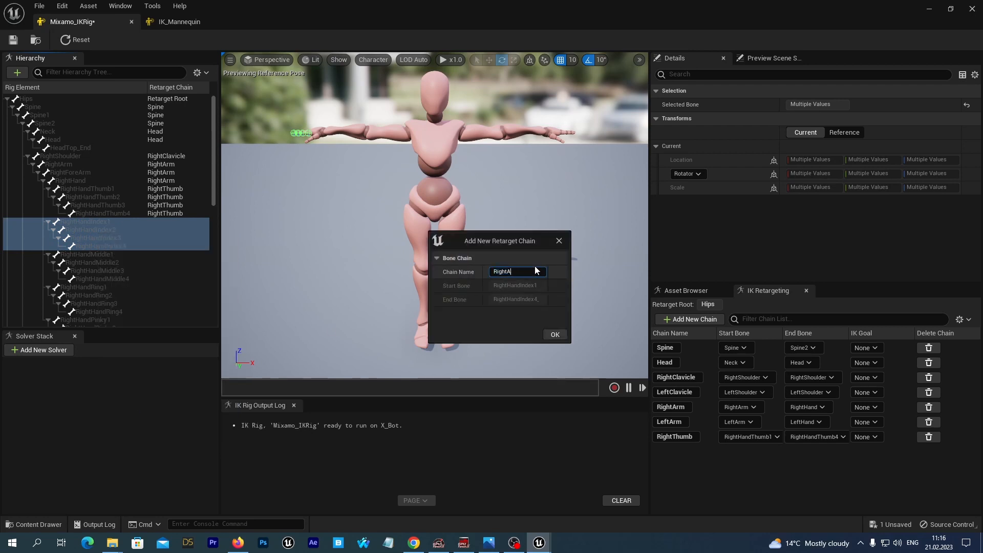
text(Index)
click(552, 335)
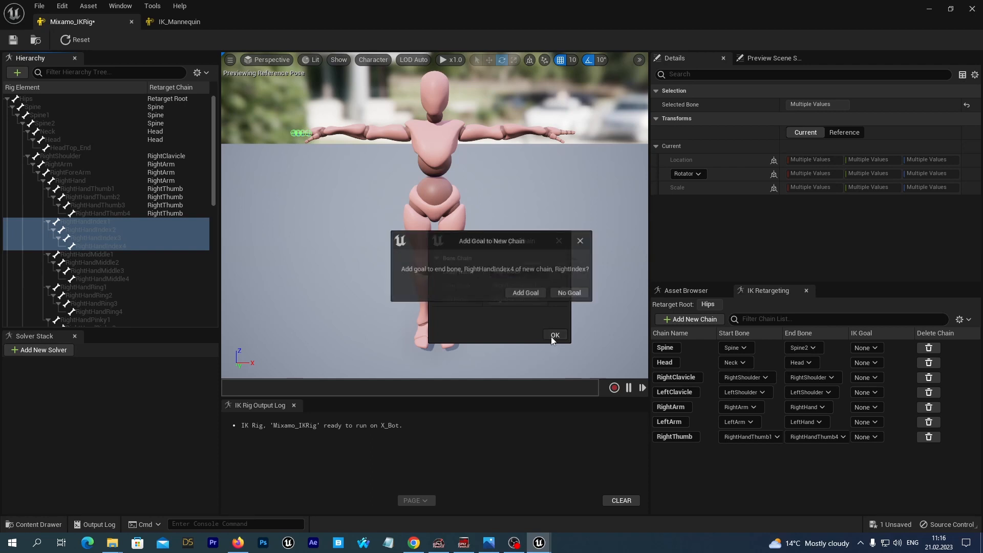
click(570, 291)
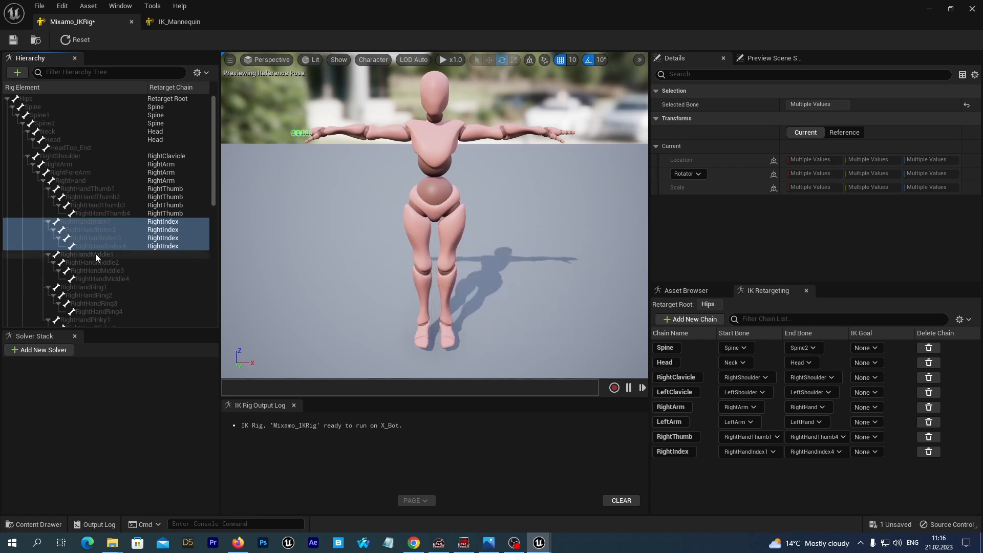
Create a retarget chain named RightMiddle from RightHandMiddle1 to RightHandMiddle4 without adding an IK goal
click(95, 254)
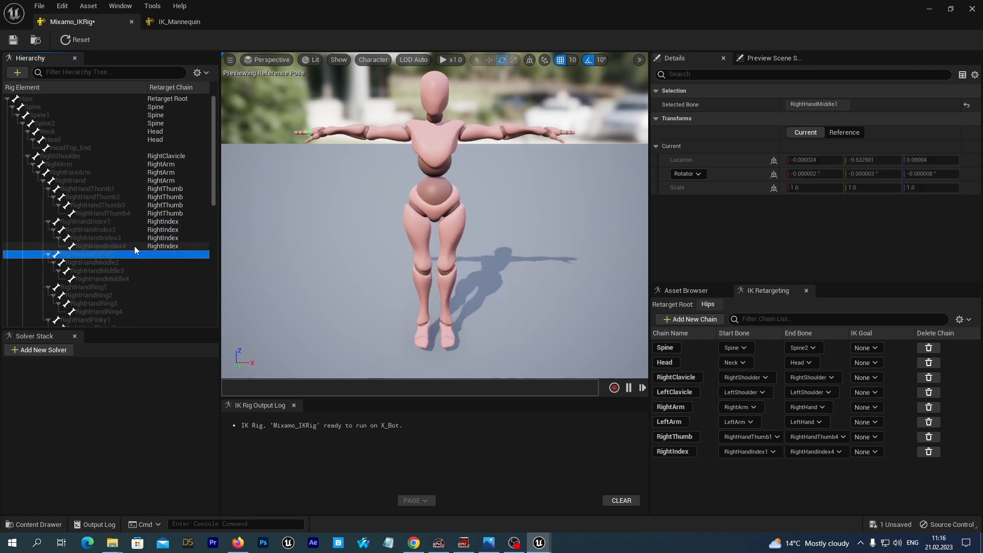
shift+click(118, 277)
right_click(106, 263)
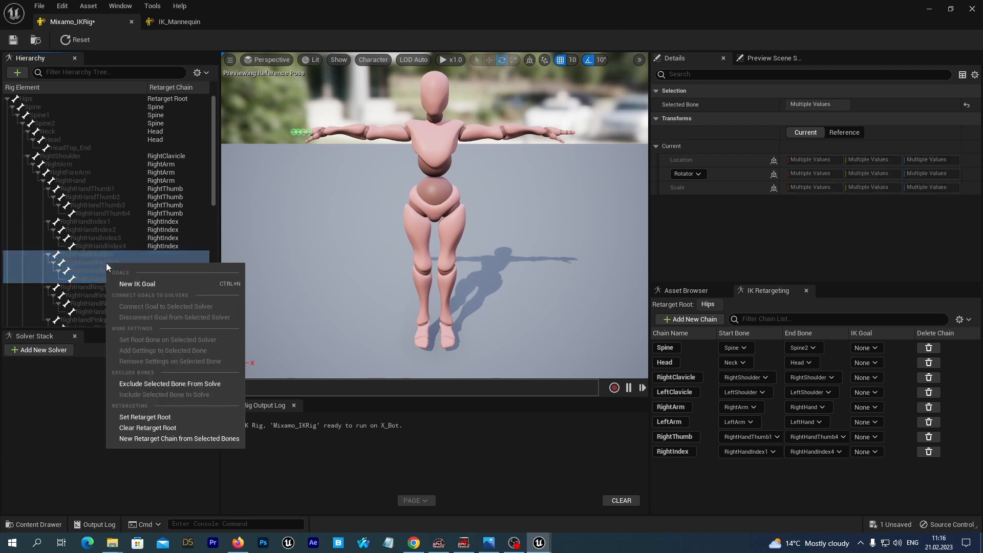
click(150, 437)
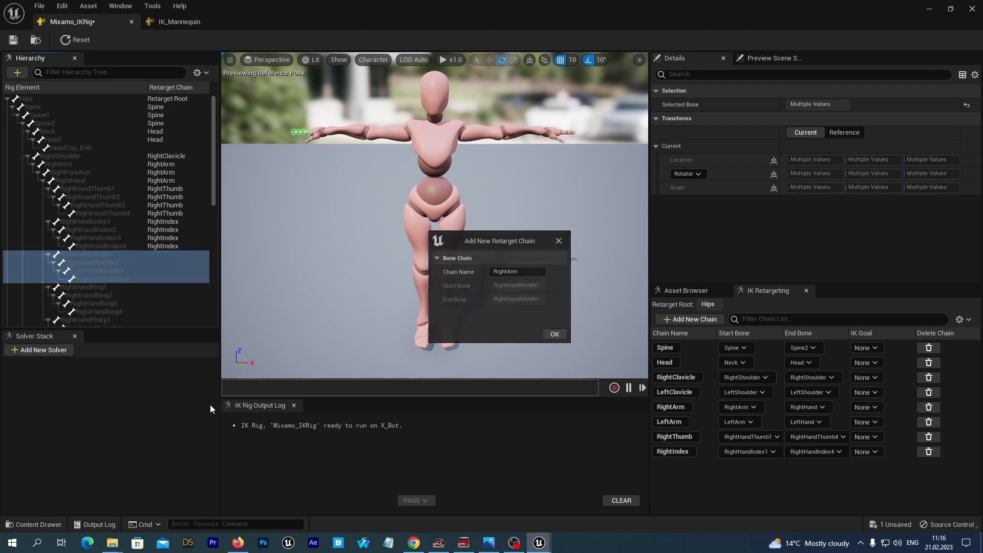
click(546, 271)
text(Right)
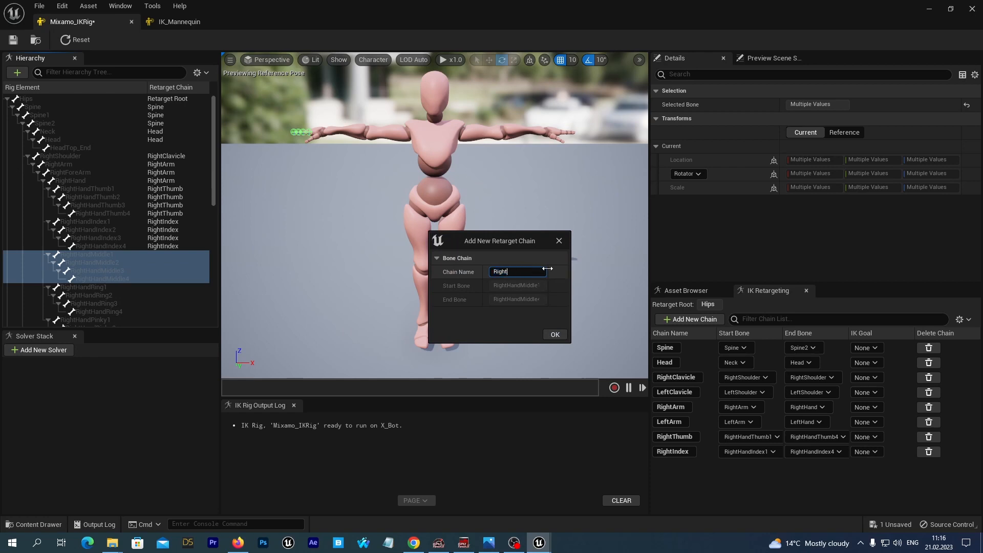
text(Middle)
click(555, 334)
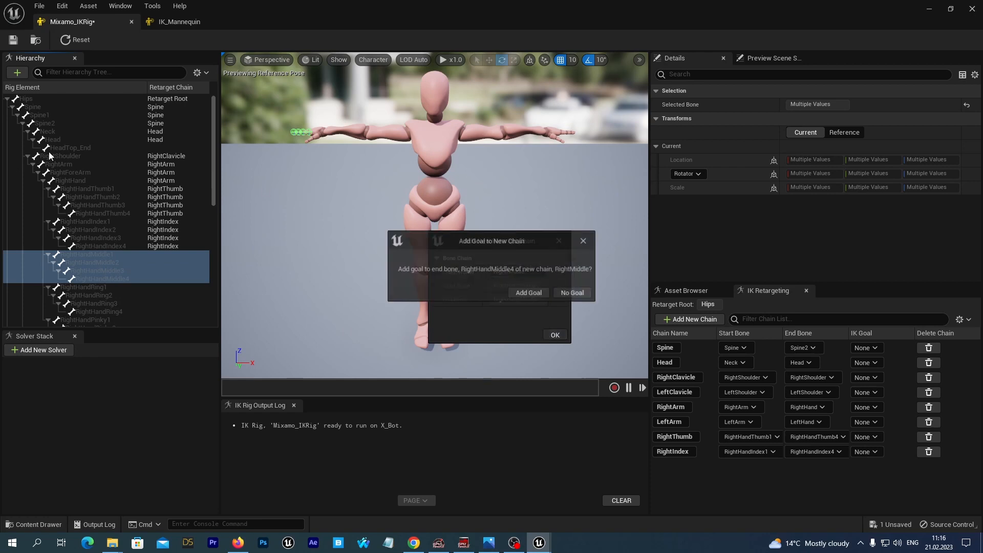
click(573, 293)
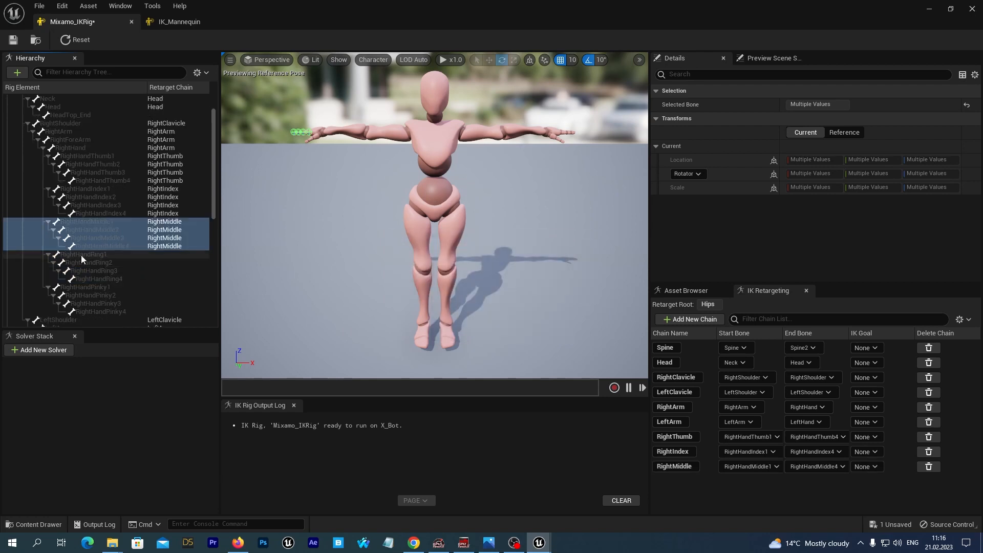
Create a retarget chain named RightRing from RightHandRing1 to RightHandRing4 without adding an IK goal
click(80, 254)
shift+click(90, 279)
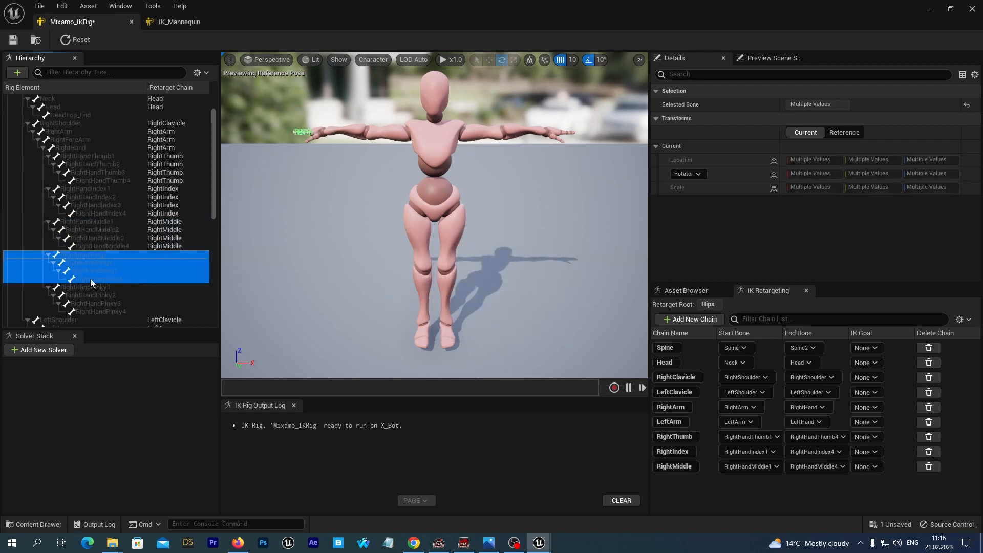
right_click(91, 266)
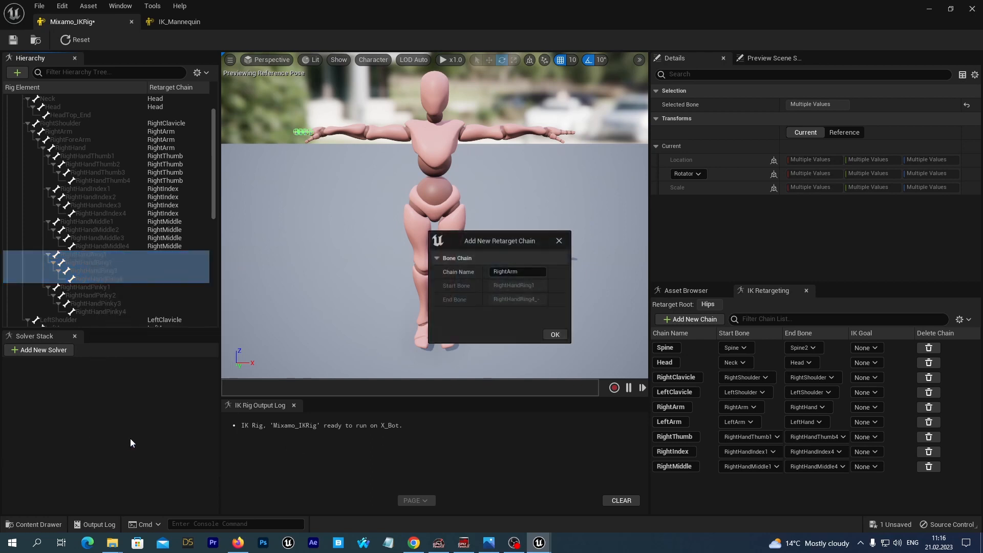
click(530, 272)
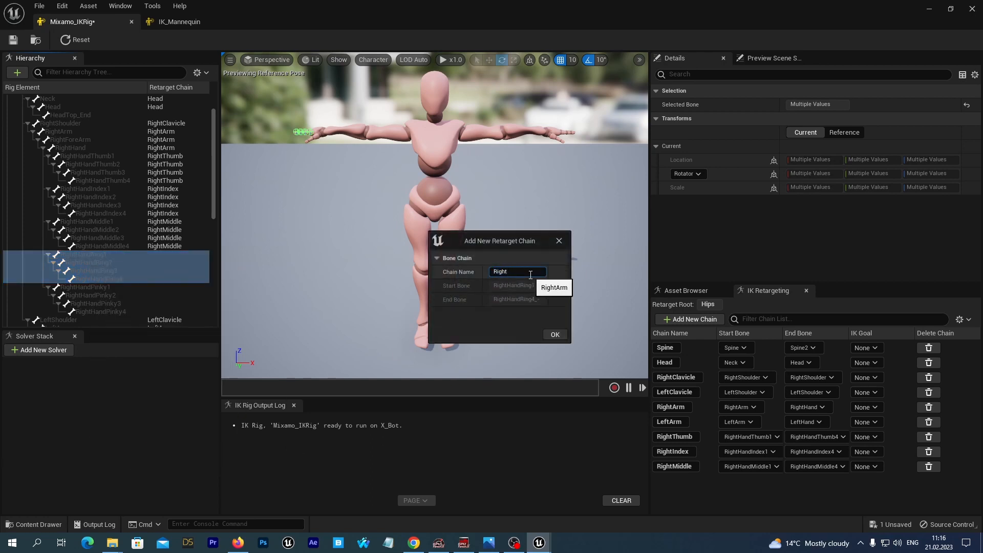
text(Ring)
click(552, 333)
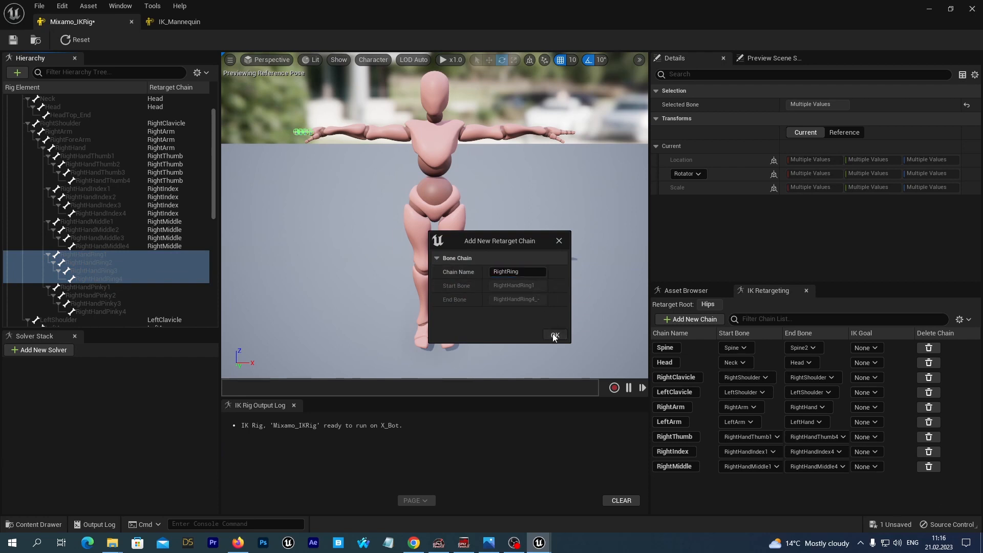
click(566, 294)
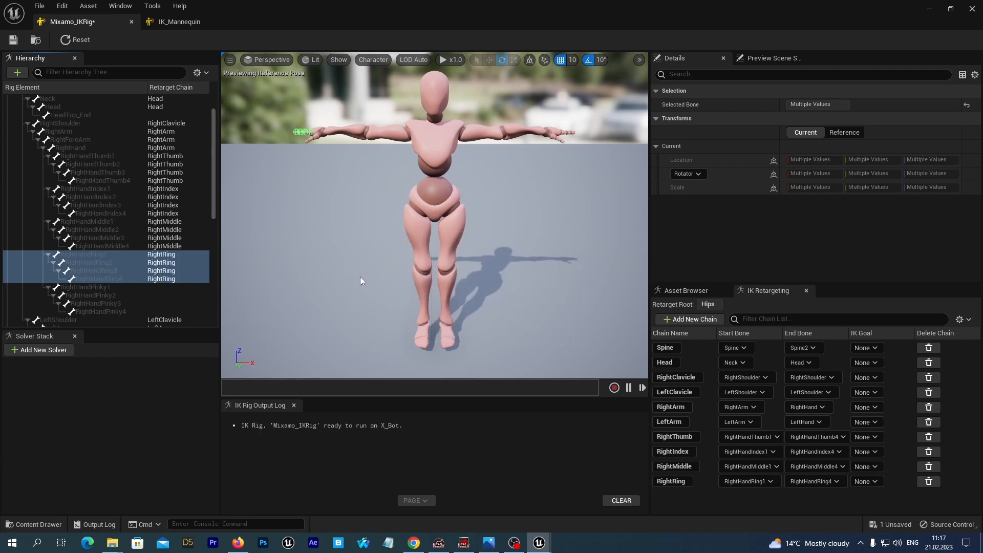
Create a retarget chain named RightPinky from RightHandPinky1 to RightHandPinky4 without adding an IK goal
scroll(74, 243, down, 2)
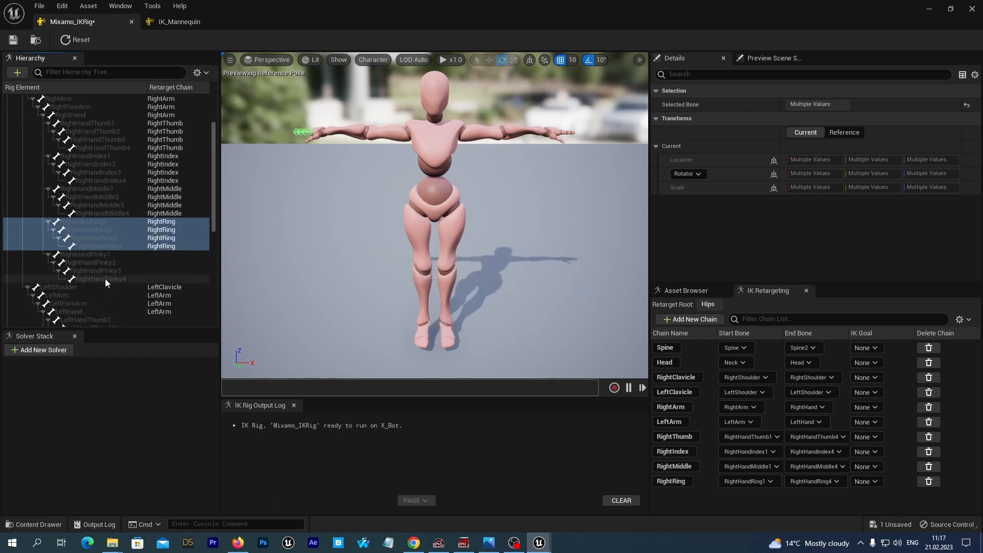
click(86, 254)
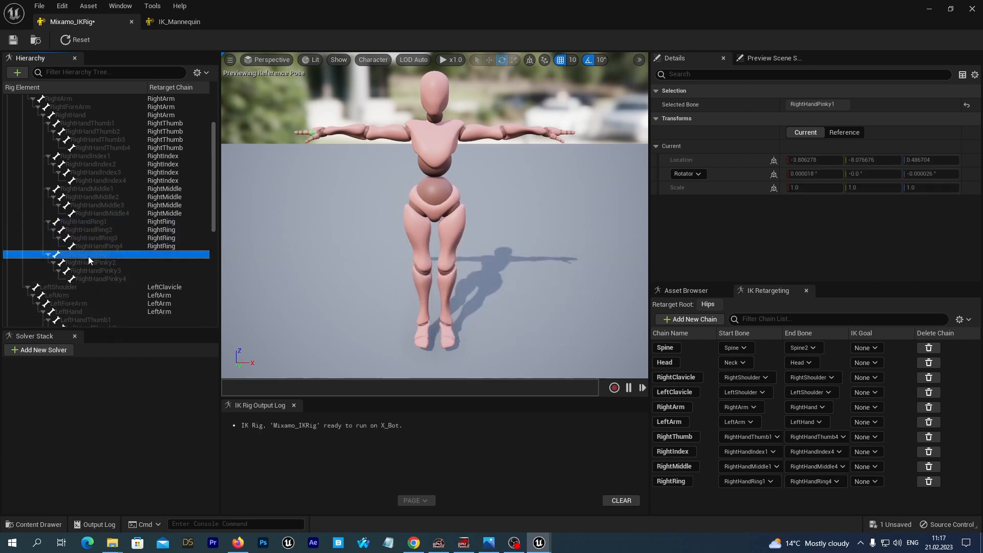
shift+click(91, 280)
right_click(95, 266)
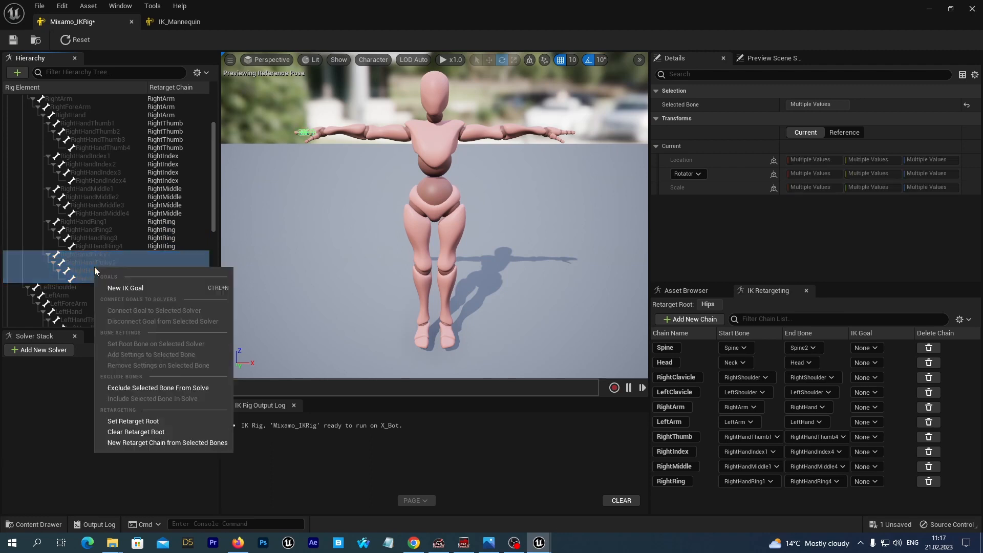
click(147, 443)
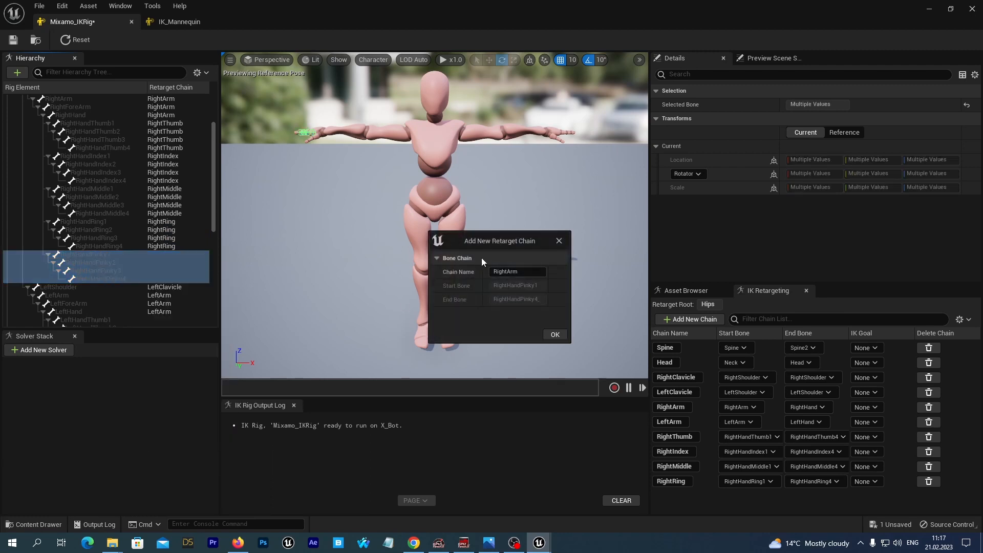
double_click(538, 271)
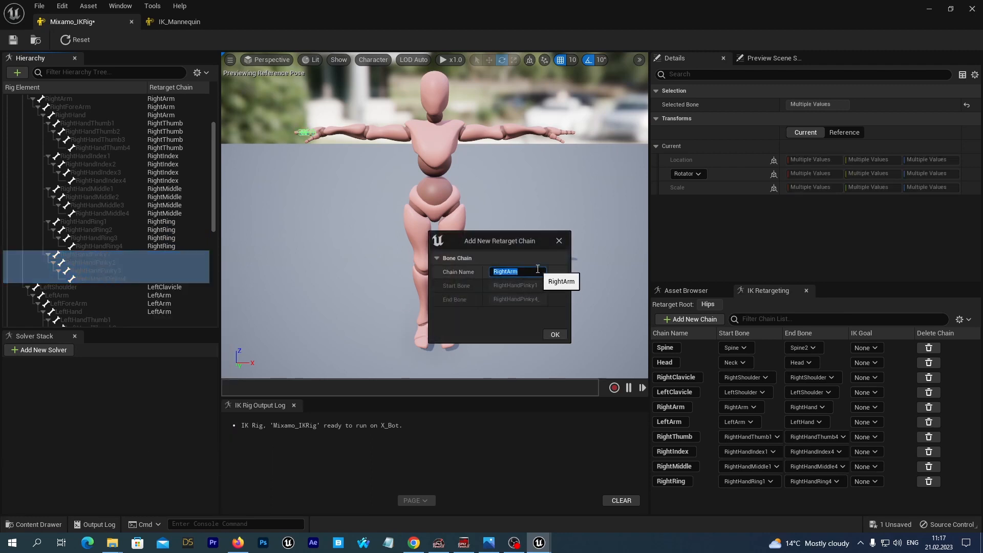
text(Right)
click(553, 336)
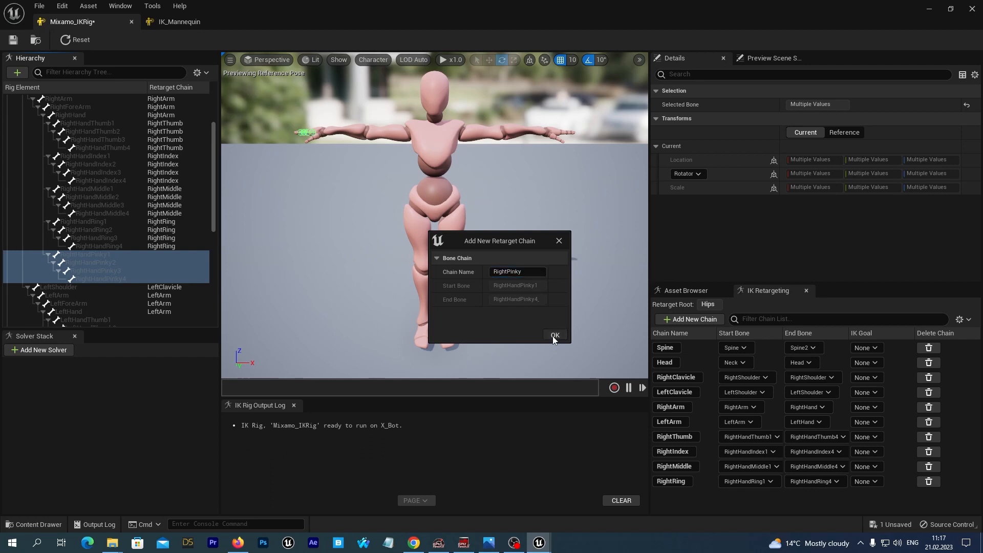
click(566, 295)
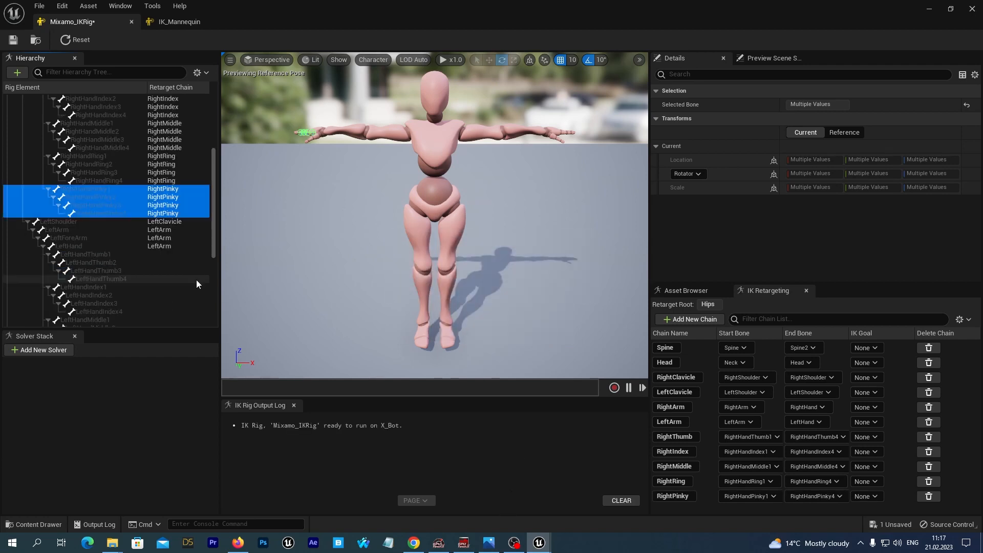
Create a retarget chain named LeftThumb from LeftHandThumb1 to LeftHandThumb4 without adding an IK goal
click(69, 256)
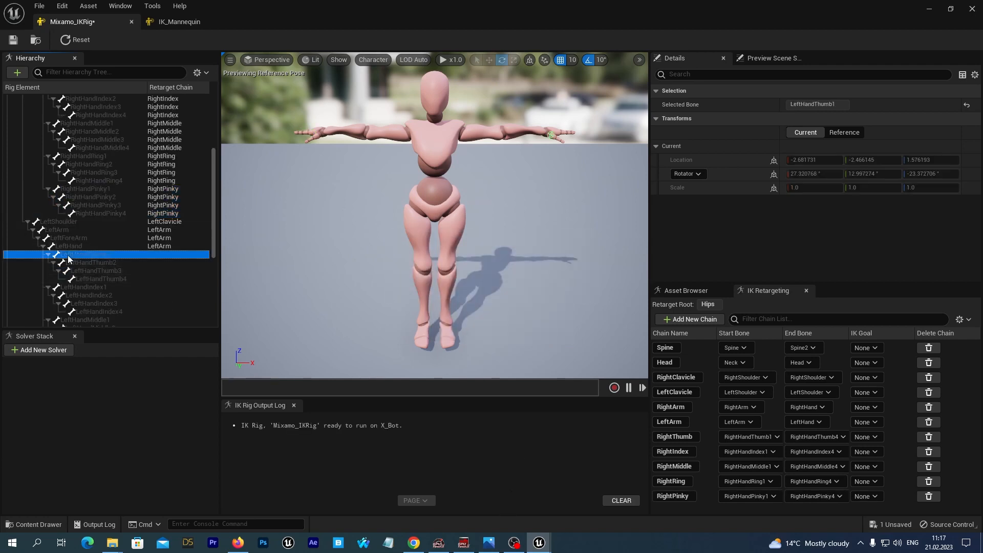
shift+click(96, 280)
right_click(103, 262)
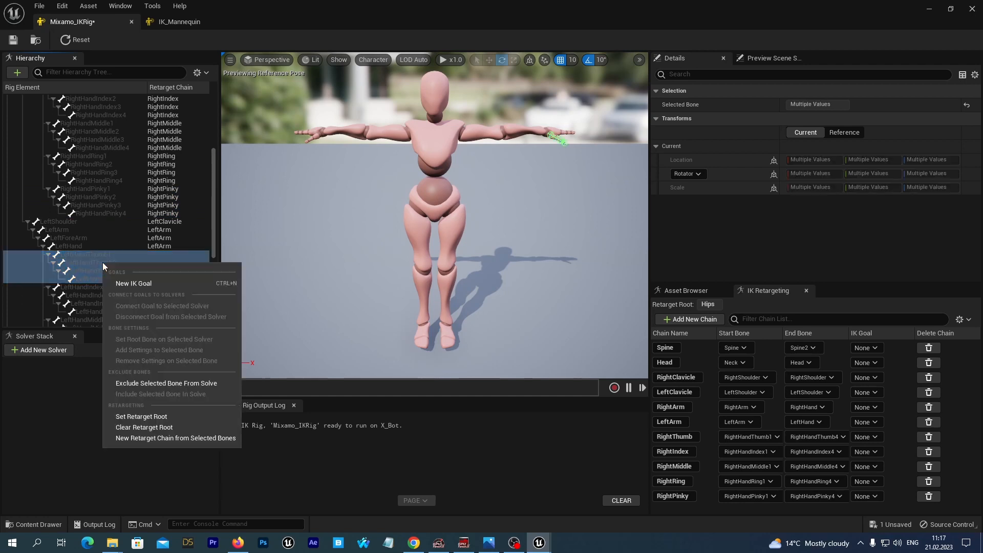
click(140, 439)
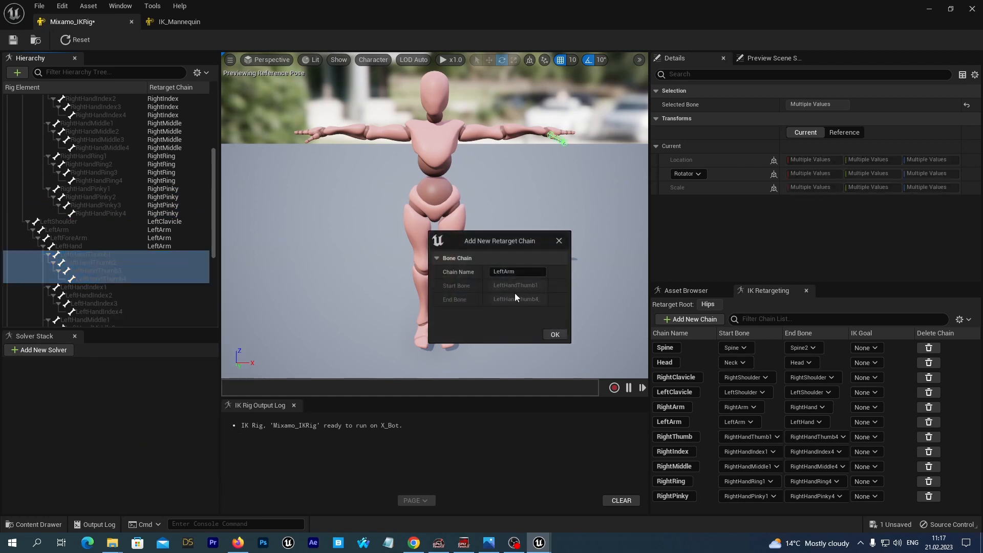
click(532, 272)
text(Left)
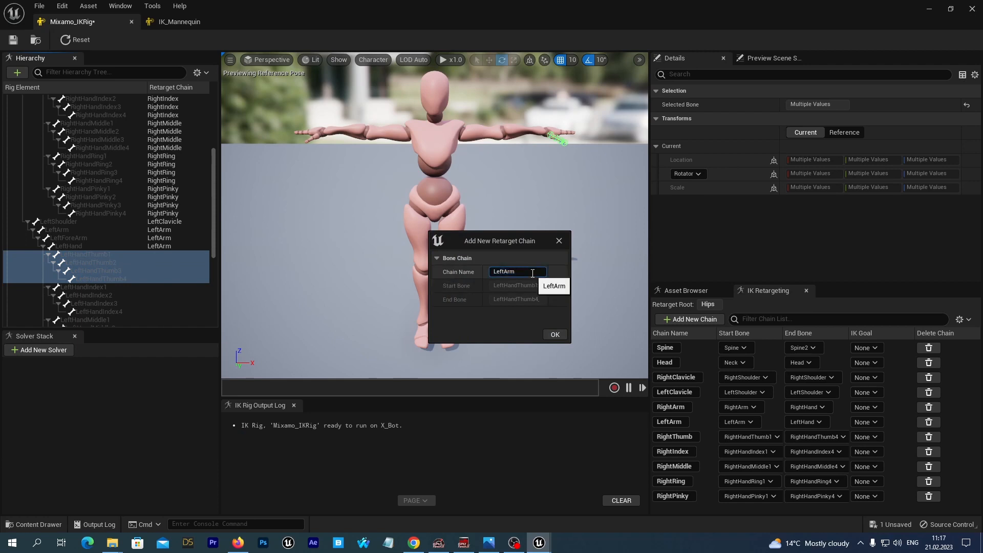
text(Thumb)
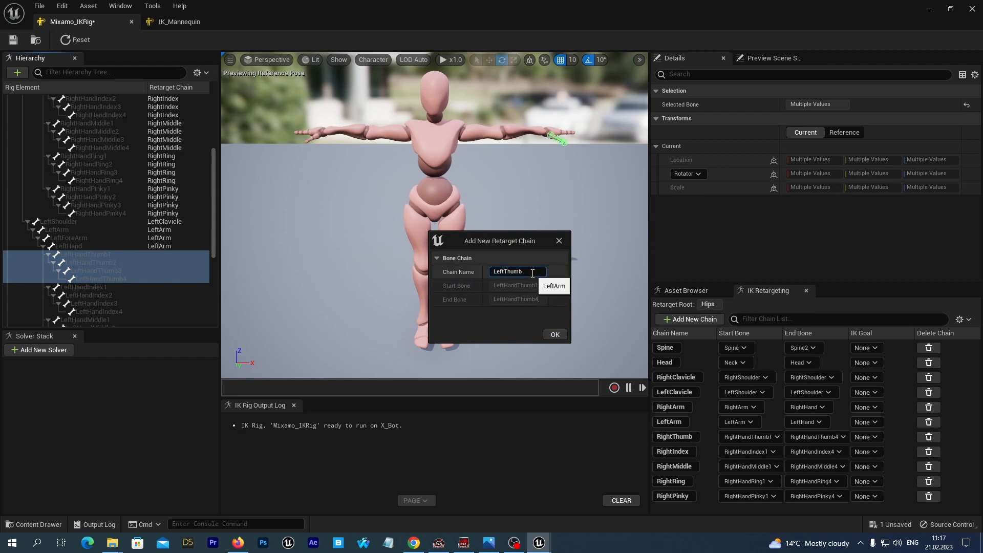
click(555, 334)
click(565, 292)
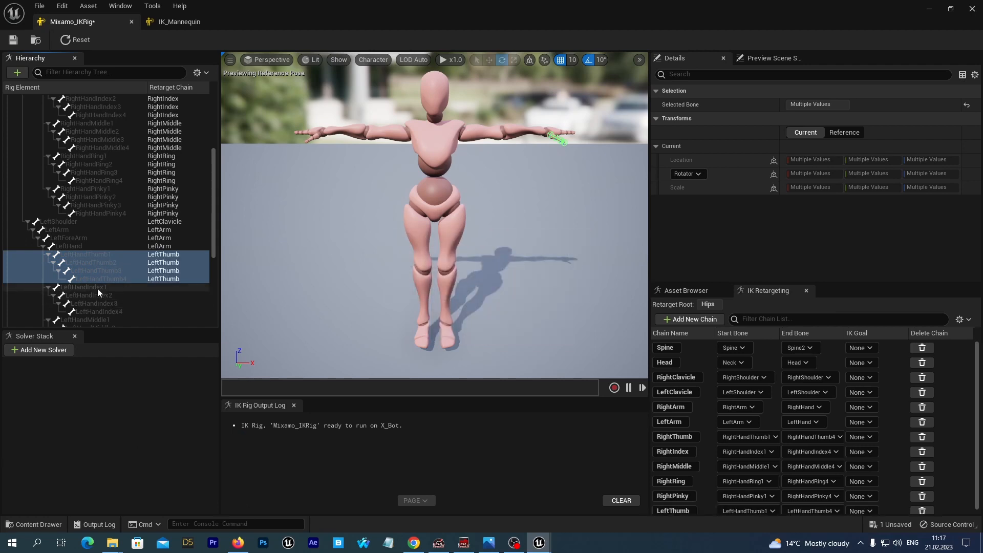
Create a retarget chain named LeftIndex from LeftHandIndex1 to LeftHandIndex4 without adding an IK goal
click(97, 288)
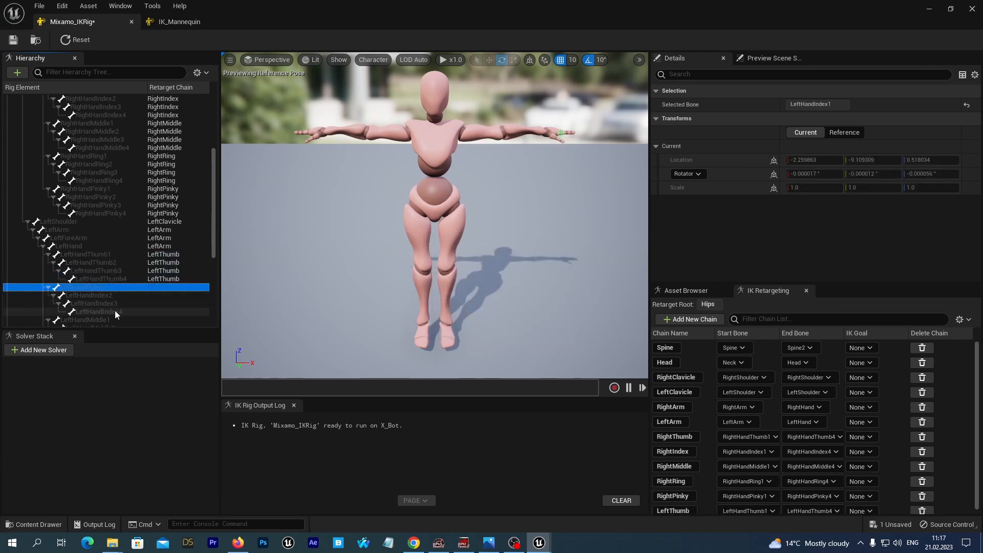
shift+click(115, 310)
right_click(109, 296)
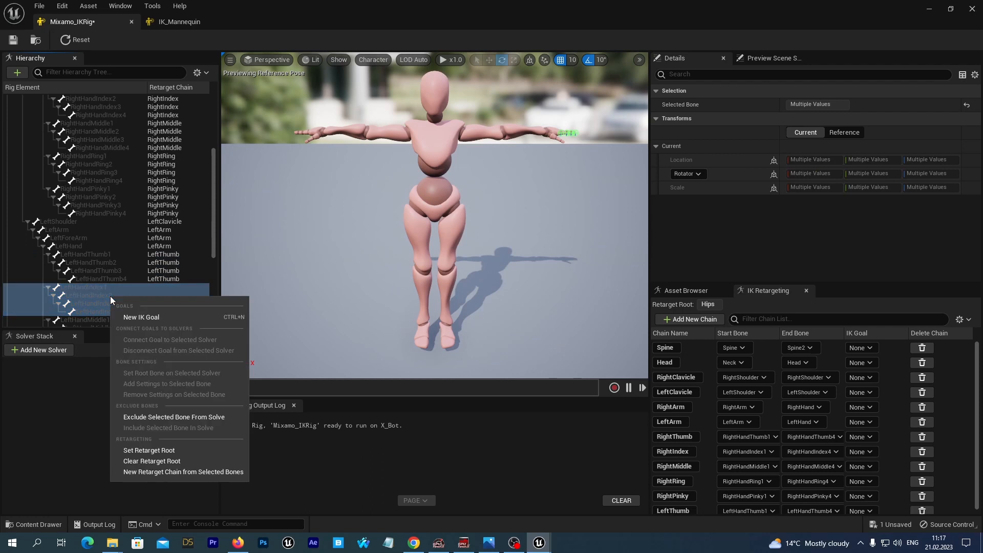
click(155, 473)
click(522, 272)
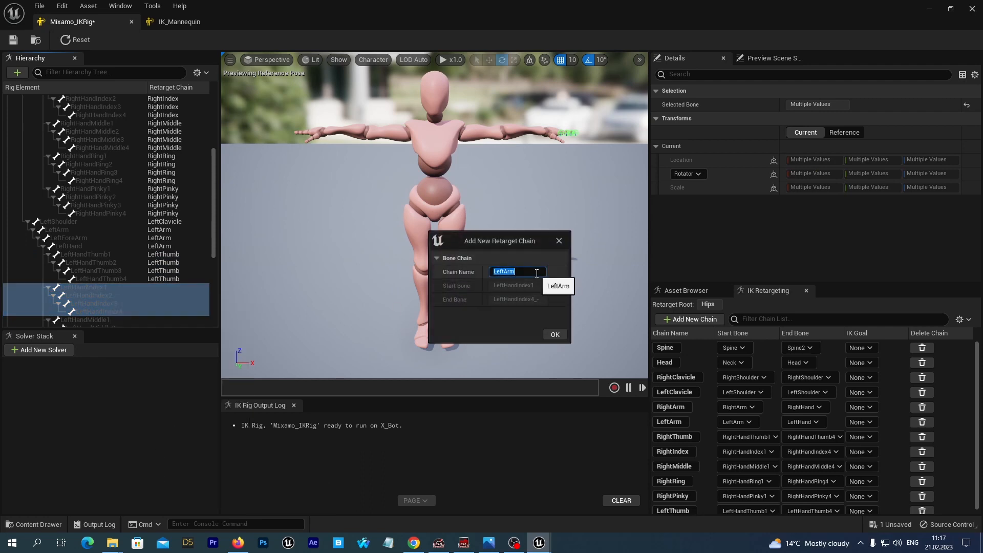
key(Right)
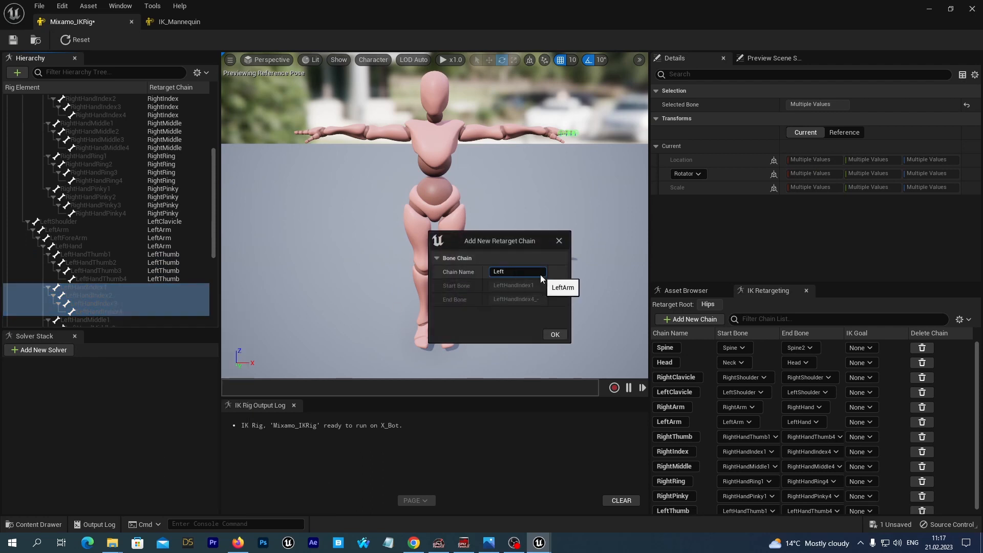
text(Index)
click(554, 334)
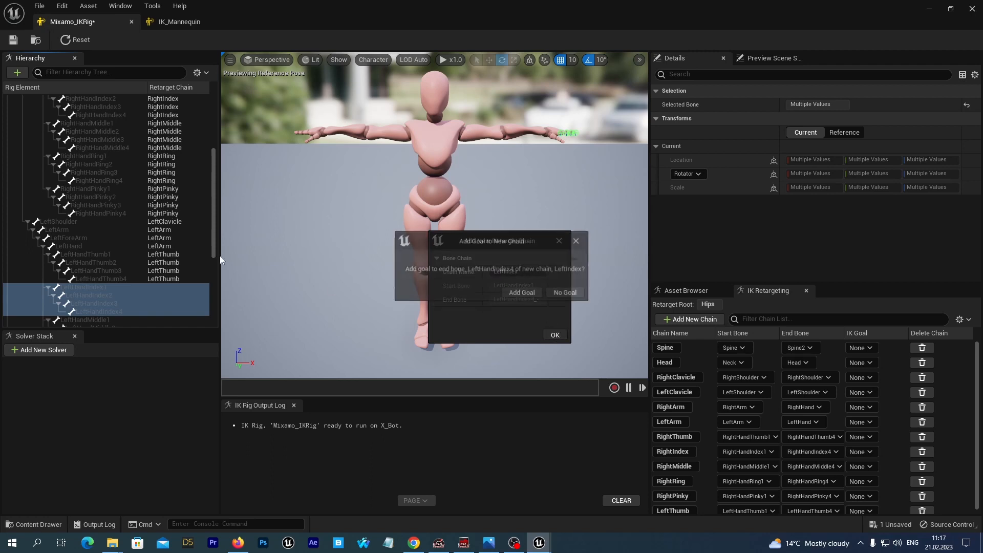
click(558, 297)
Create a retarget chain named LeftMiddle from LeftHandMiddle1 to LeftHandMiddle4 without adding an IK goal
scroll(189, 182, down, 3)
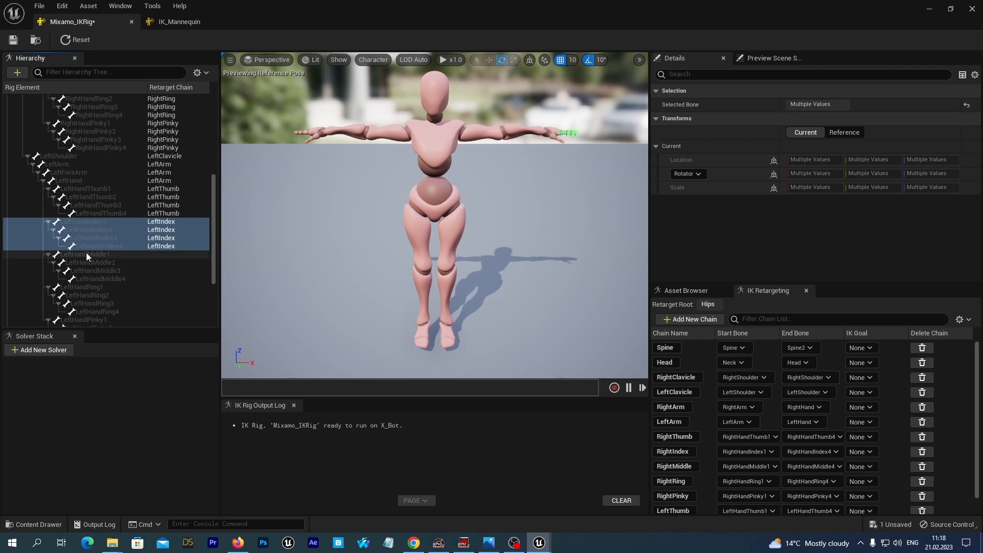
click(86, 254)
shift+click(107, 276)
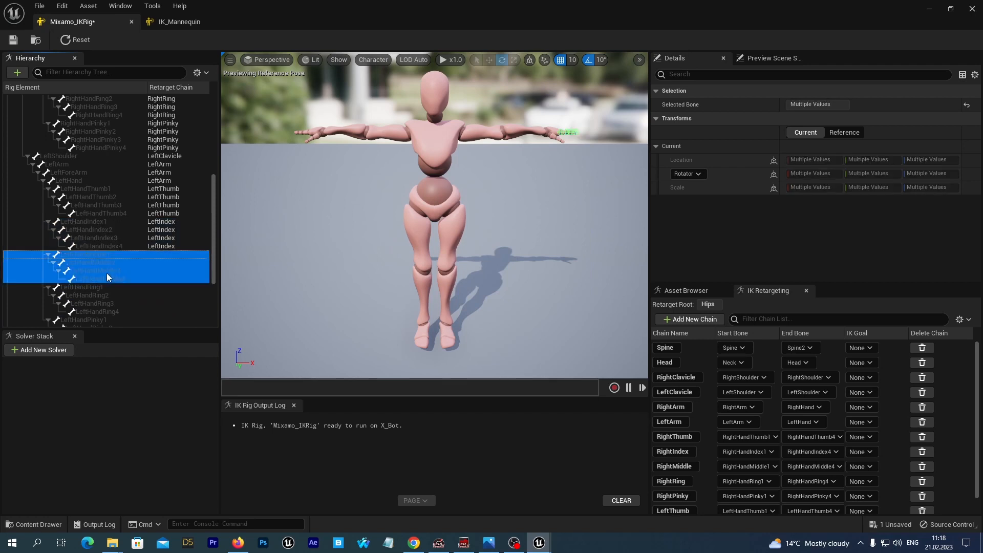
right_click(107, 272)
click(154, 452)
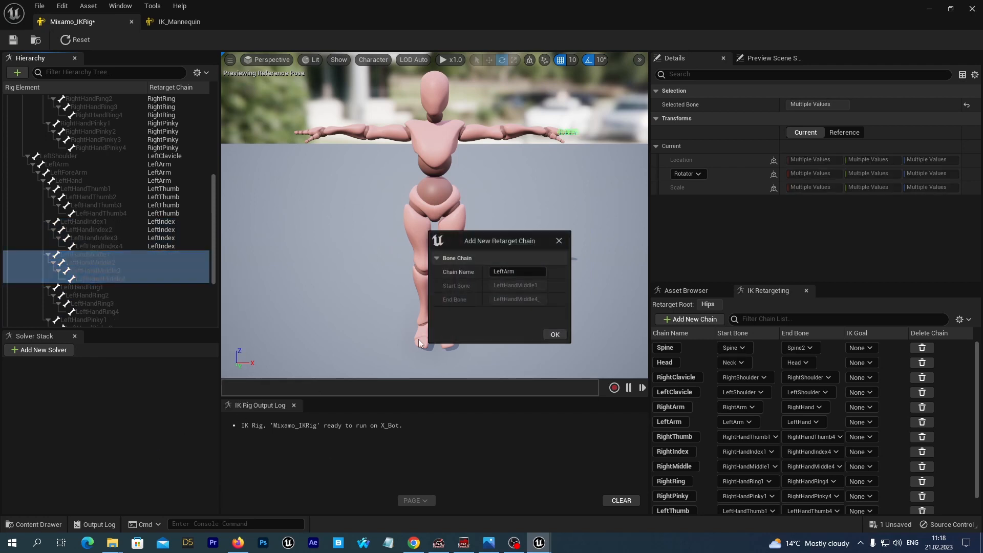
click(522, 275)
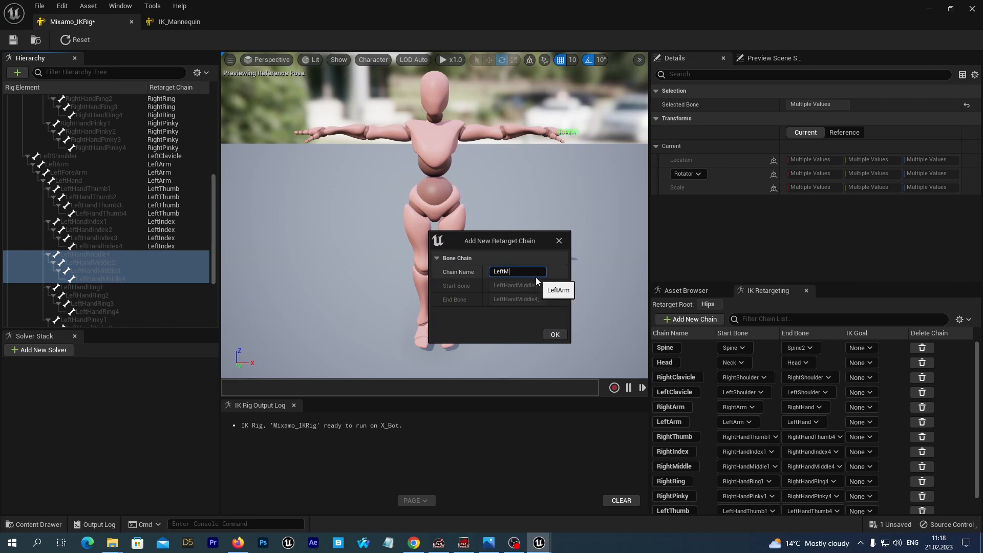
text(LeftMidd)
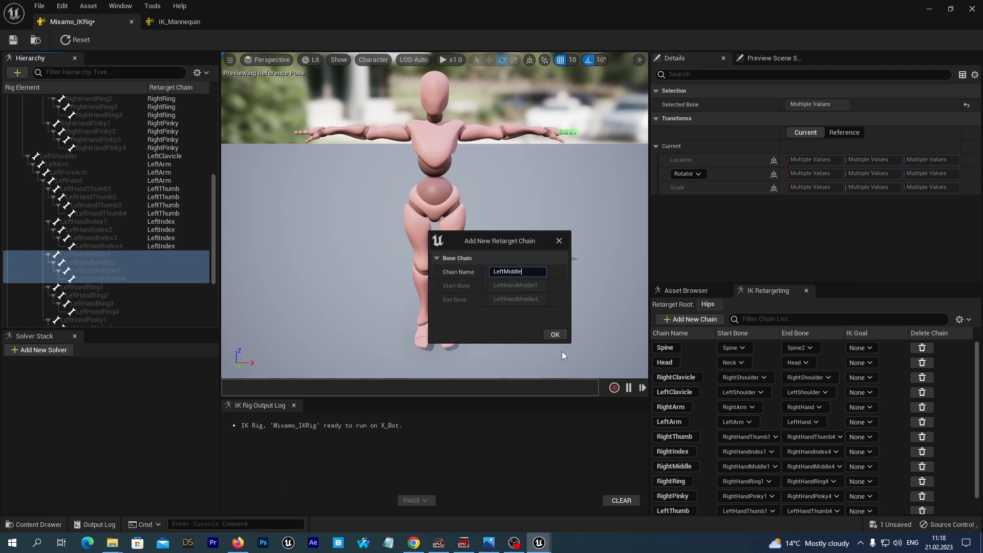
text(le)
click(555, 336)
click(572, 295)
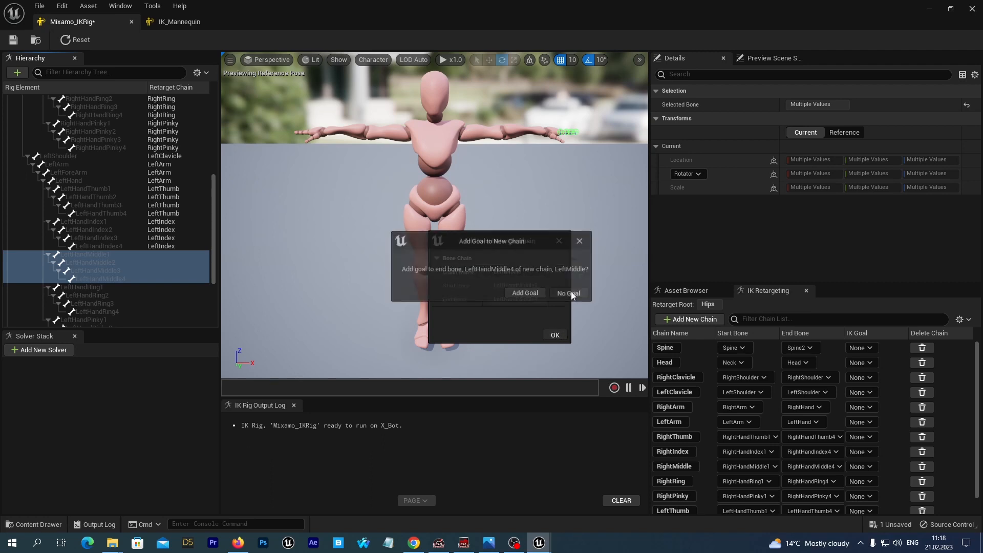
Create a retarget chain named LeftRing from LeftHandRing1 to LeftHandRing4 without adding an IK goal
click(82, 286)
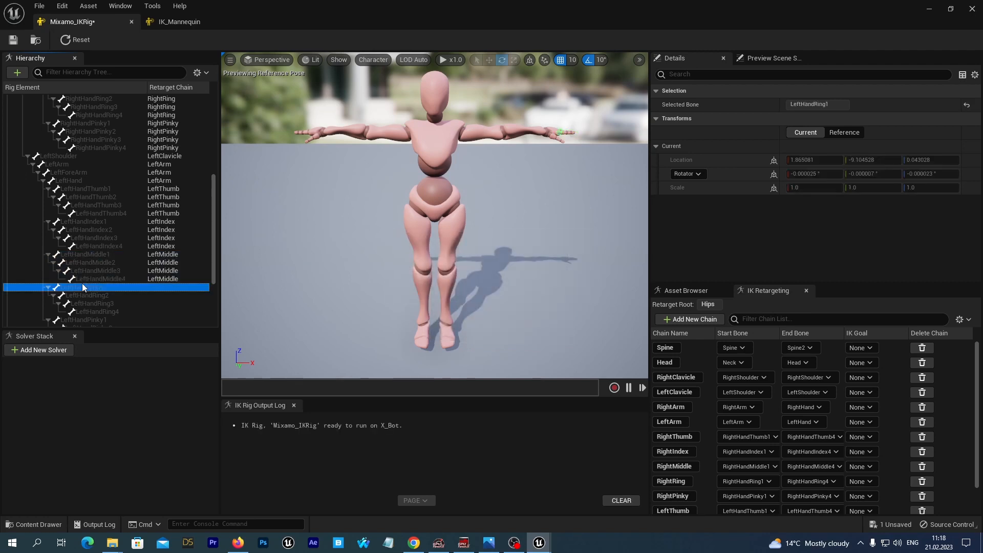
shift+click(106, 311)
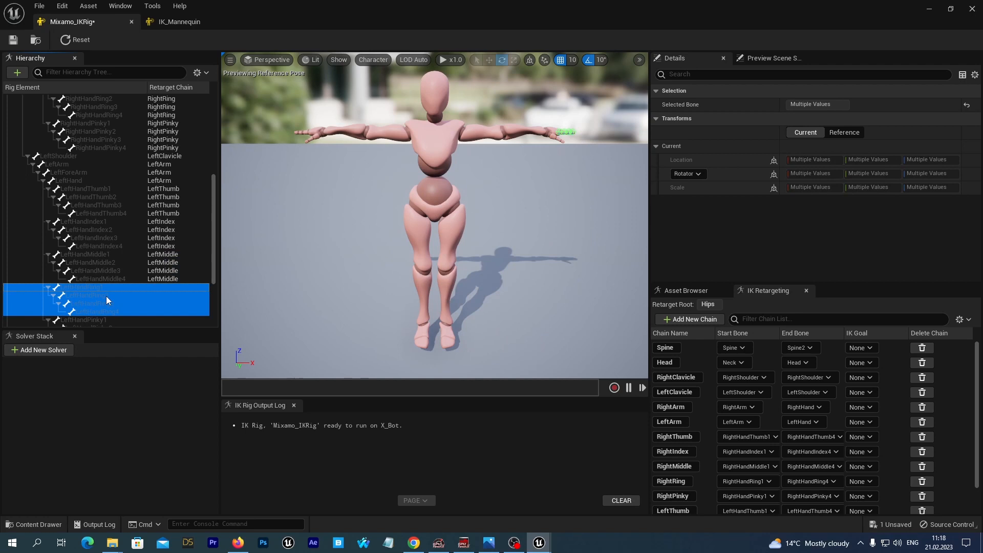
right_click(106, 296)
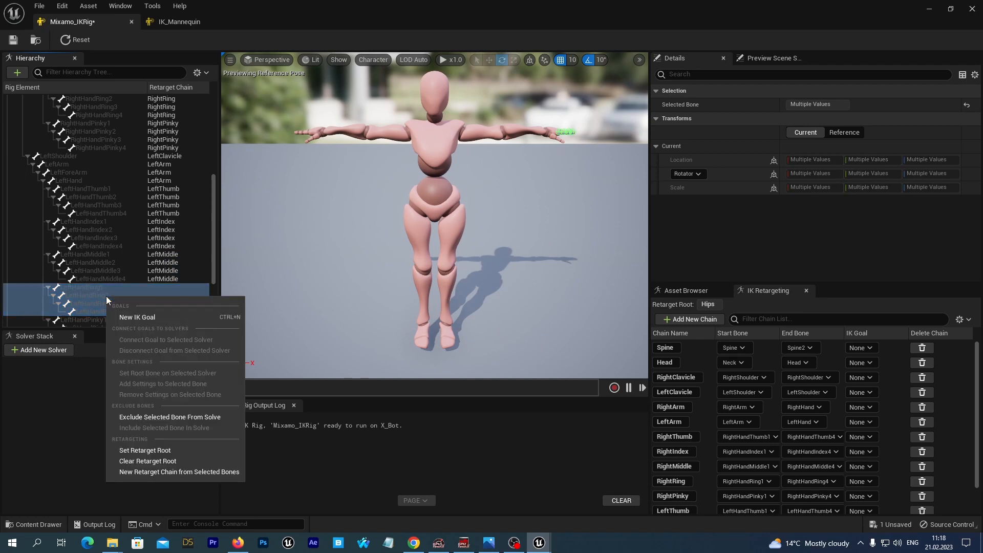
click(142, 471)
click(523, 273)
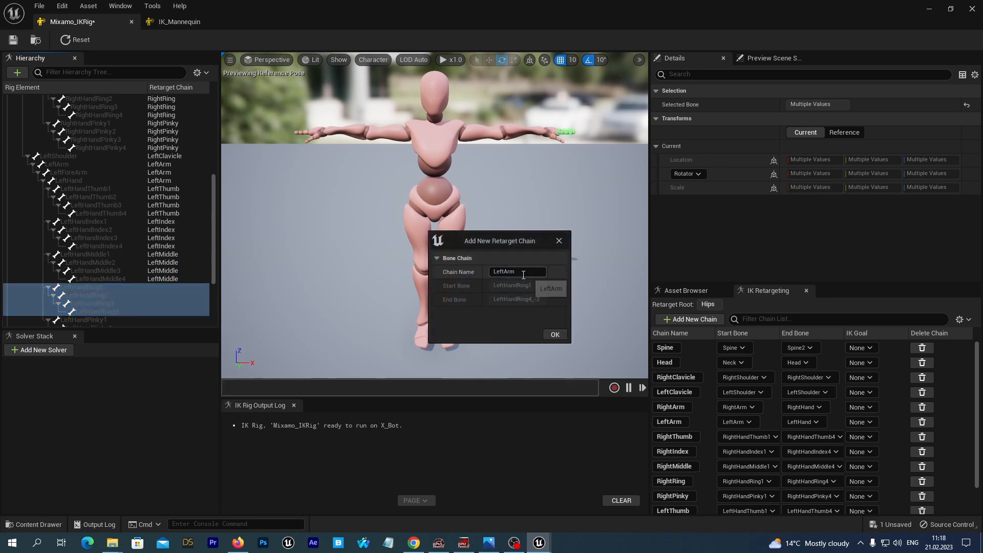
double_click(524, 274)
text(LeftRing)
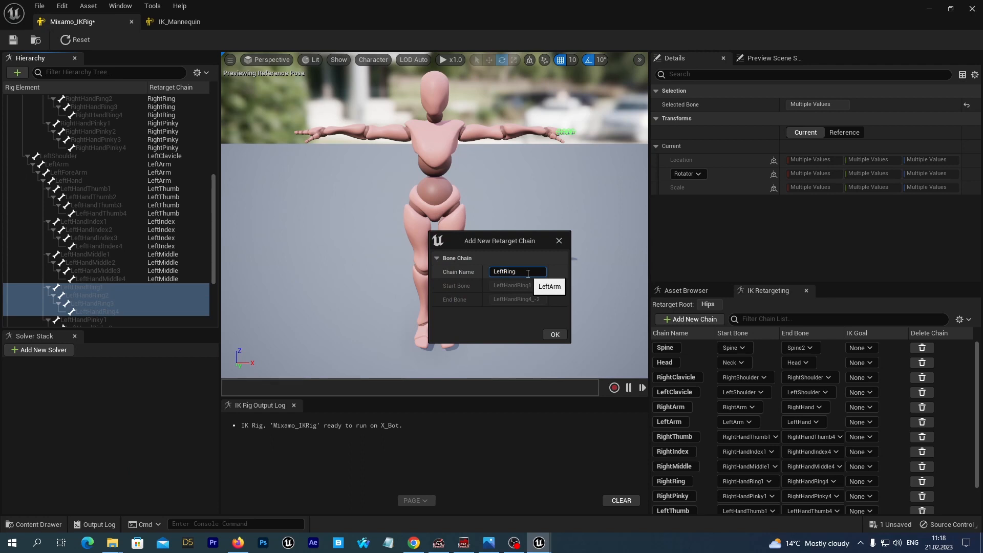
click(546, 335)
click(565, 294)
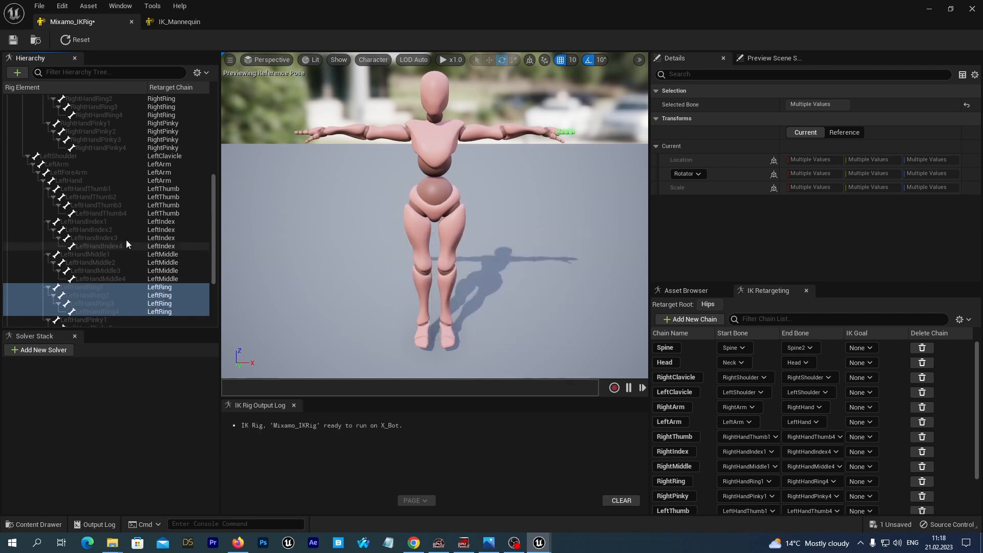
Create a retarget chain named LeftPinky from LeftHandPinky1 to LeftHandPinky4 without adding an IK goal
scroll(126, 239, down, 5)
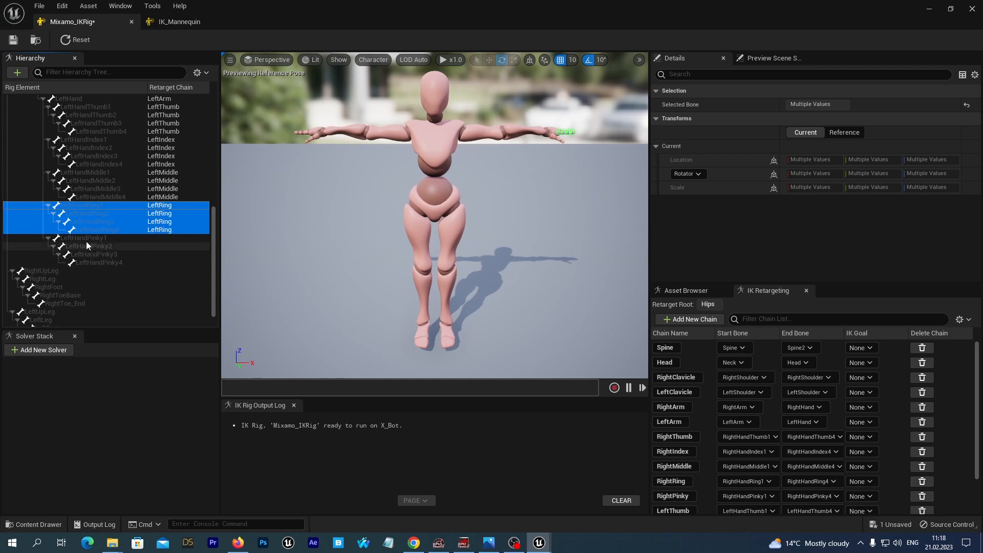
click(85, 239)
shift+click(96, 262)
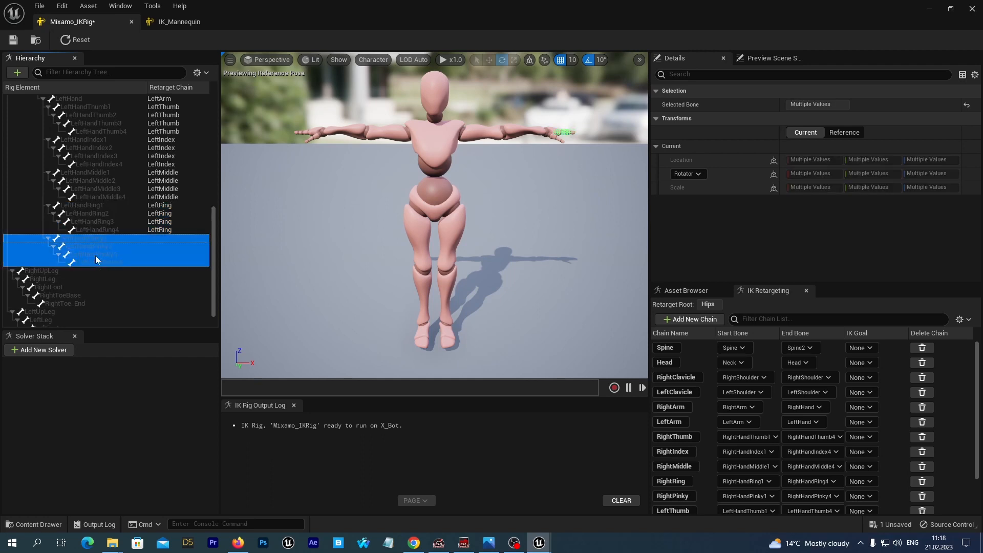
click(690, 319)
key(Right)
key(BackSpace)
key(BackSpace)
key(BackSpace)
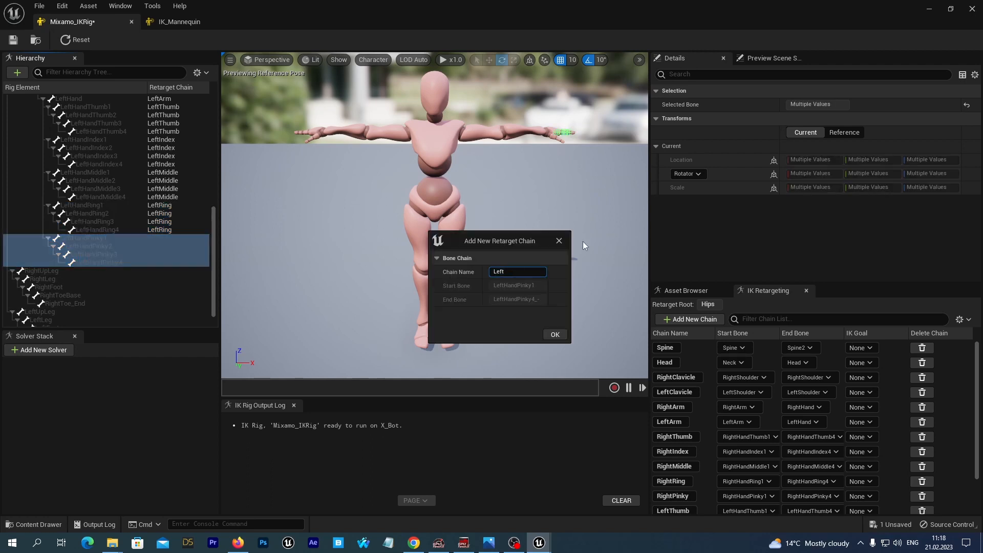
text(Pinky)
click(555, 335)
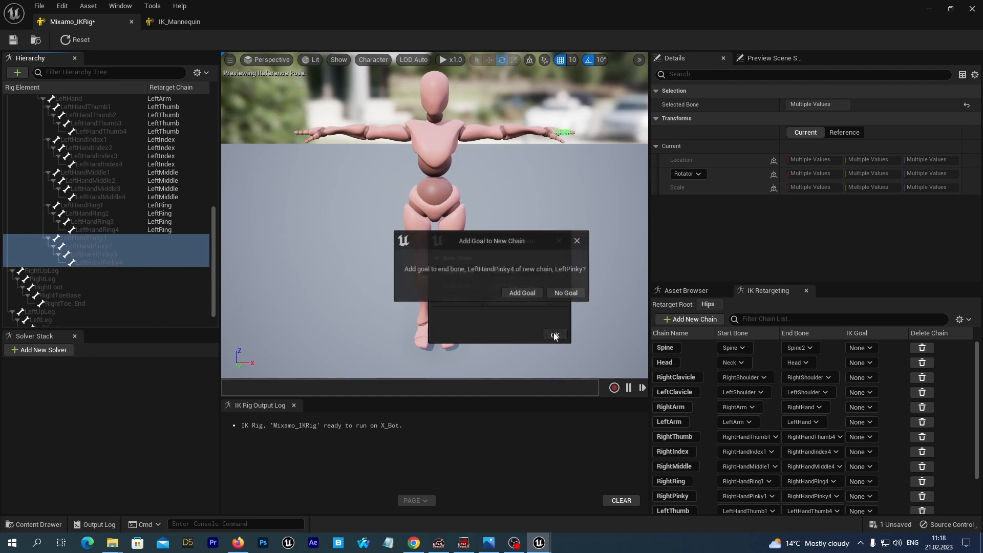
click(566, 293)
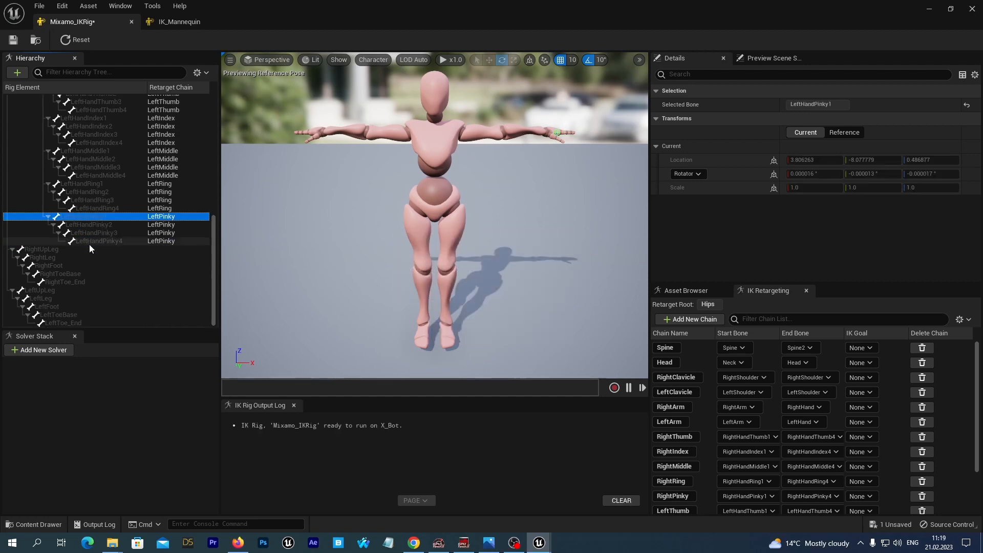
Create a retarget chain named RightLeg spanning the bones from RightUpLeg to RightToe_End
shift+click(89, 243)
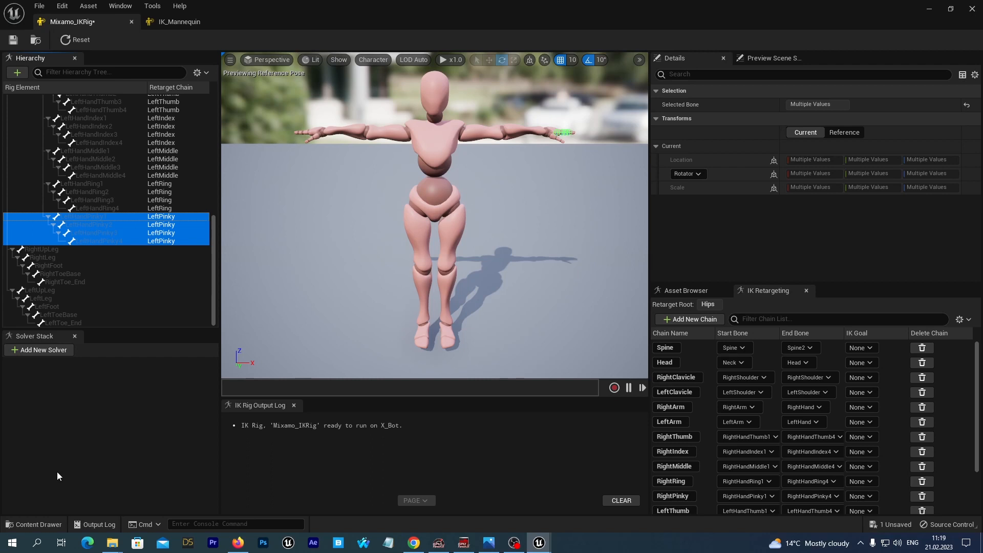
click(37, 248)
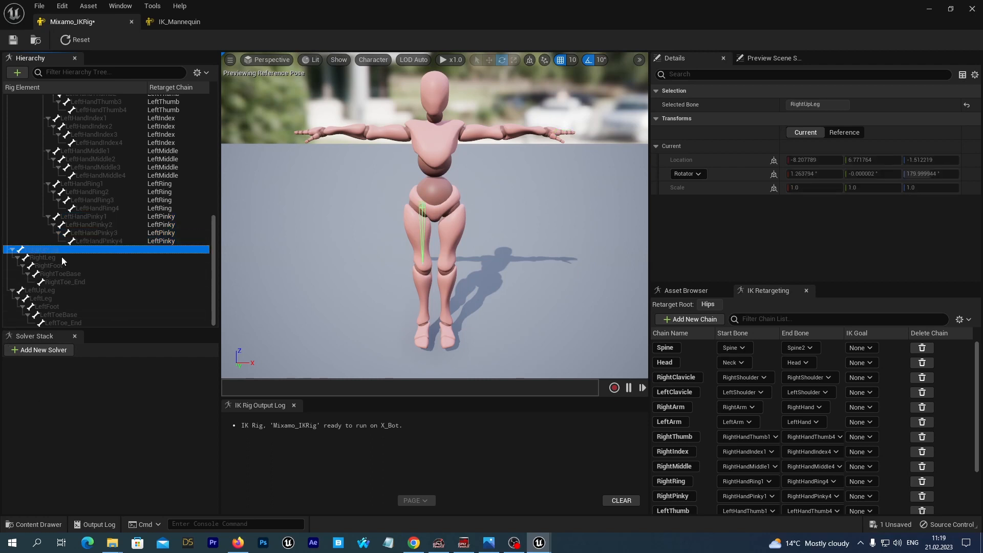
key(Down)
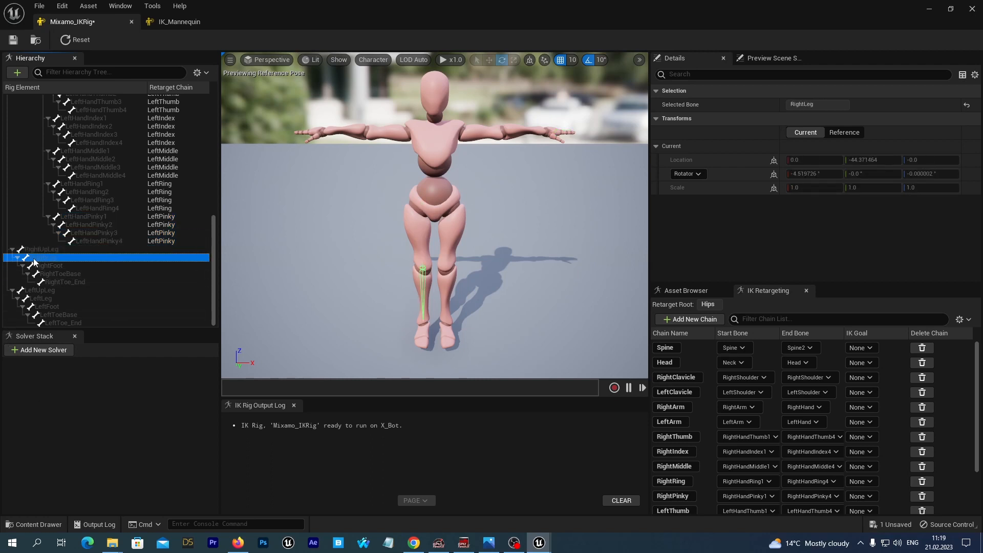
click(38, 249)
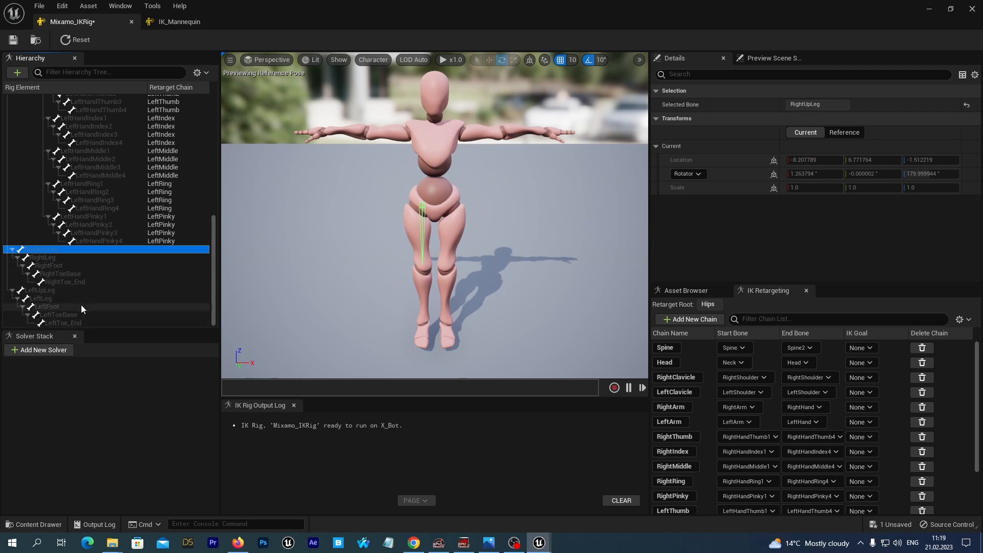
shift+click(63, 282)
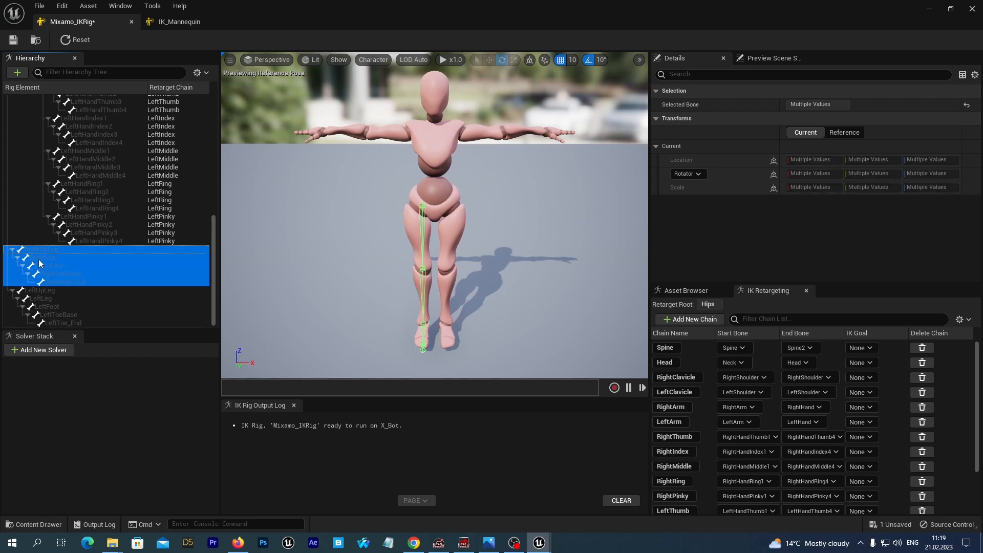
right_click(54, 276)
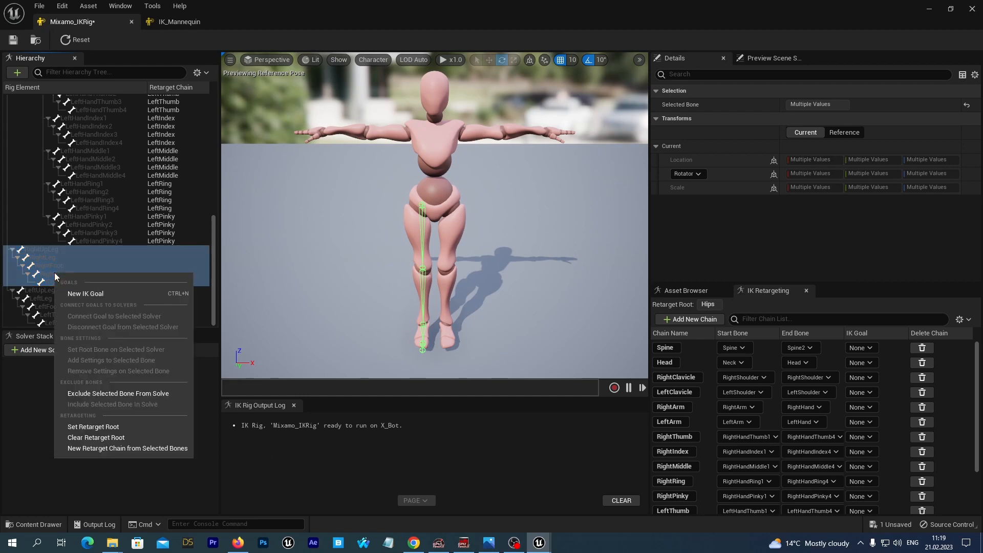
click(78, 448)
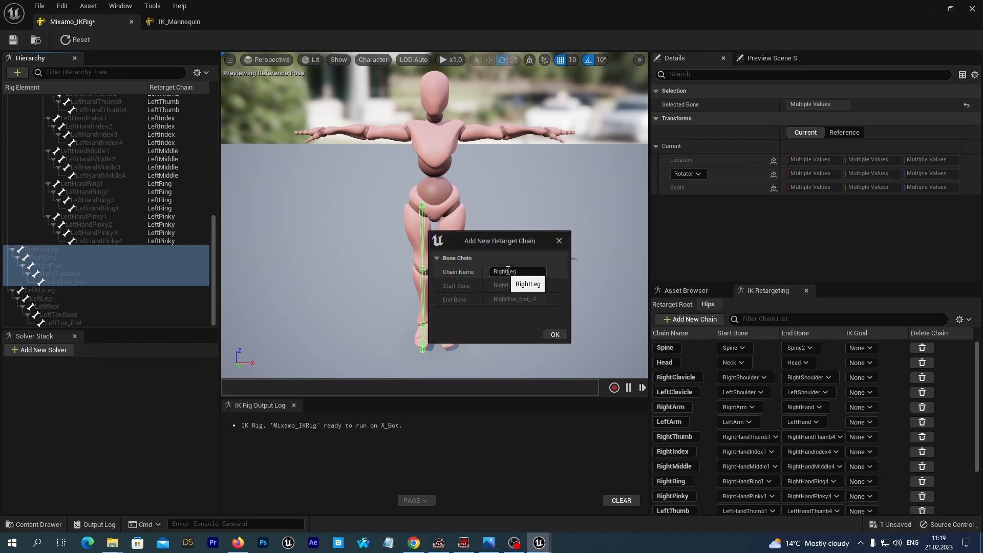
click(556, 334)
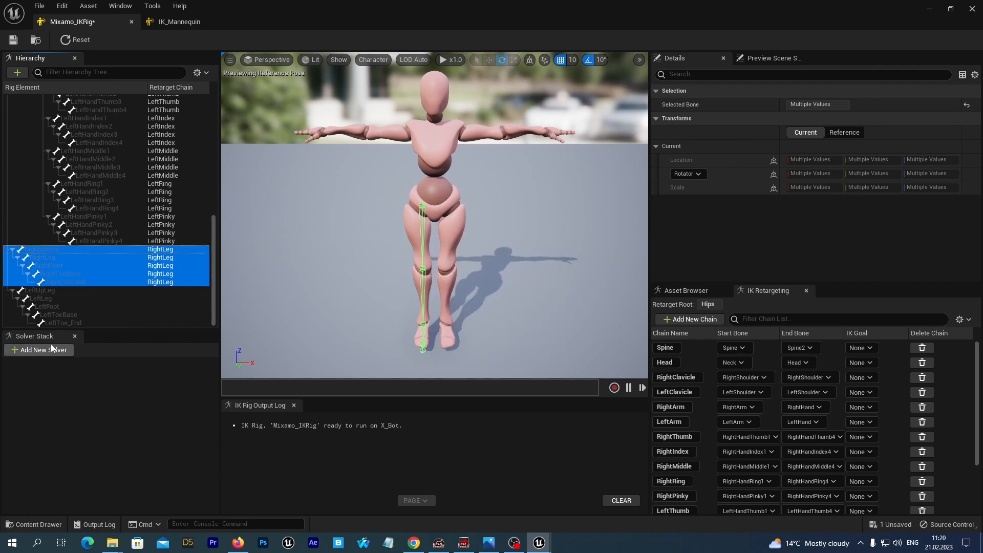
Create a retarget chain named LeftLeg from LeftUpLeg to LeftToe_End without adding an IK goal
click(45, 291)
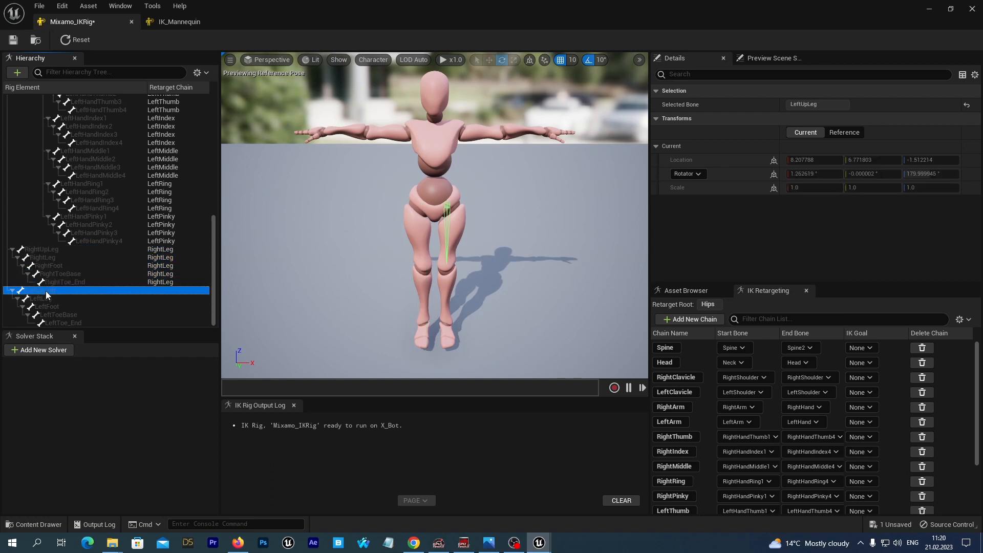
shift+click(56, 324)
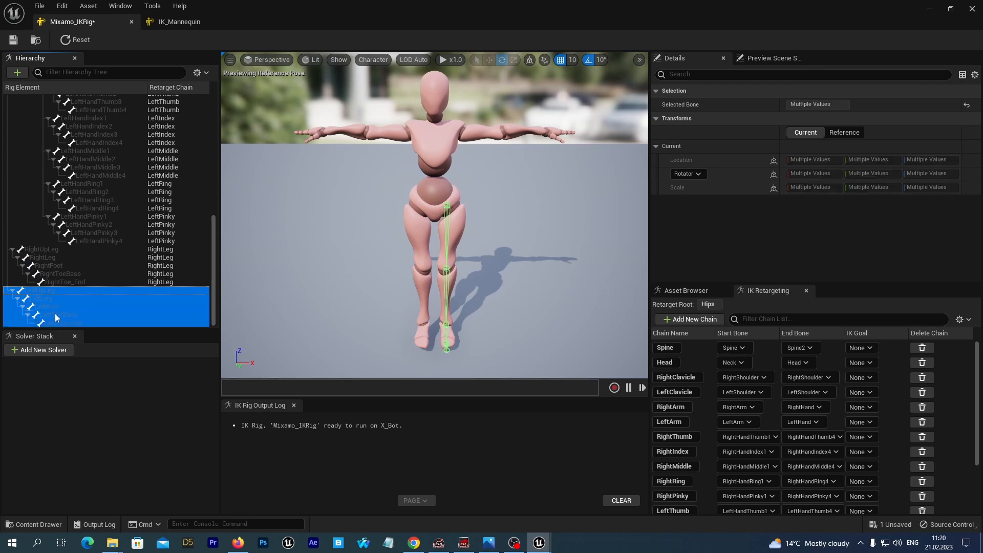
right_click(55, 315)
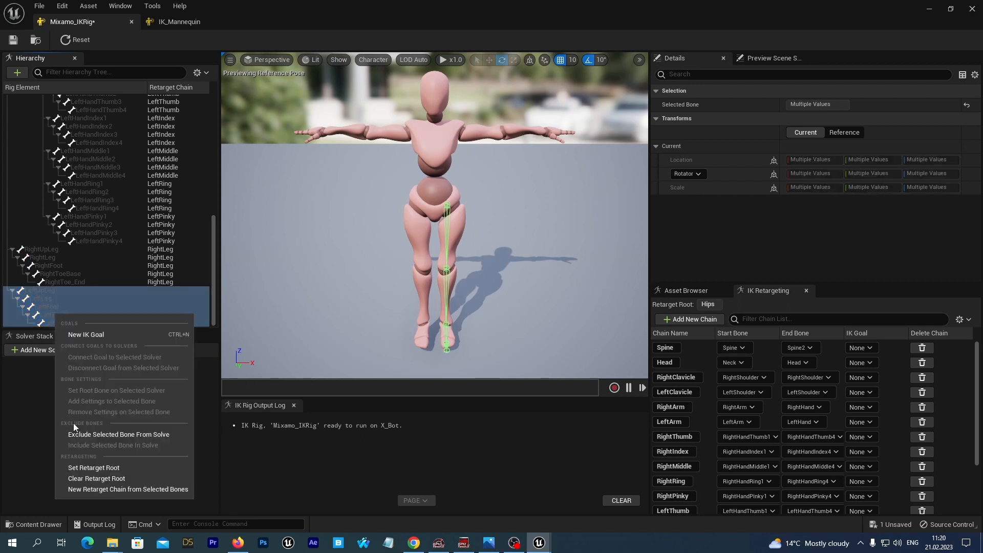
click(92, 490)
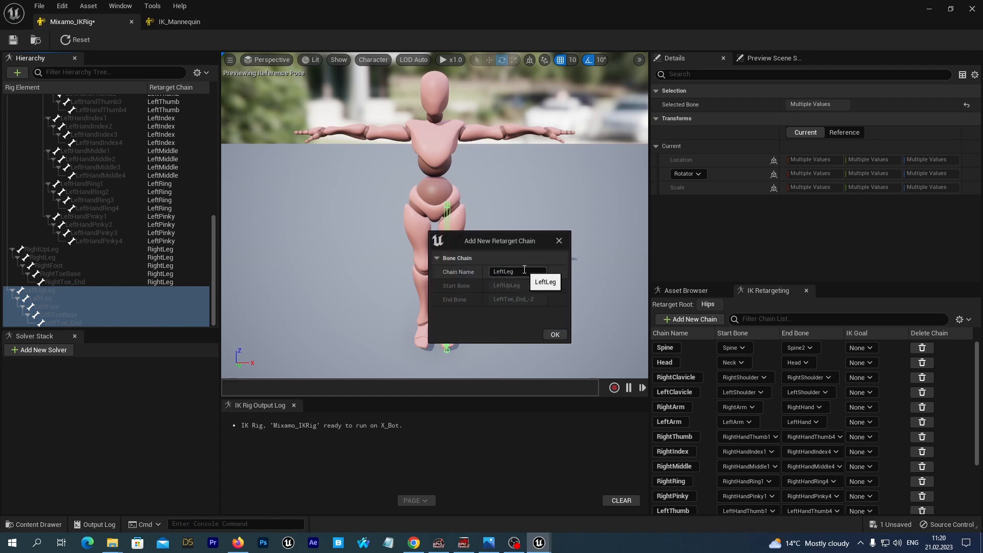
click(556, 334)
click(558, 294)
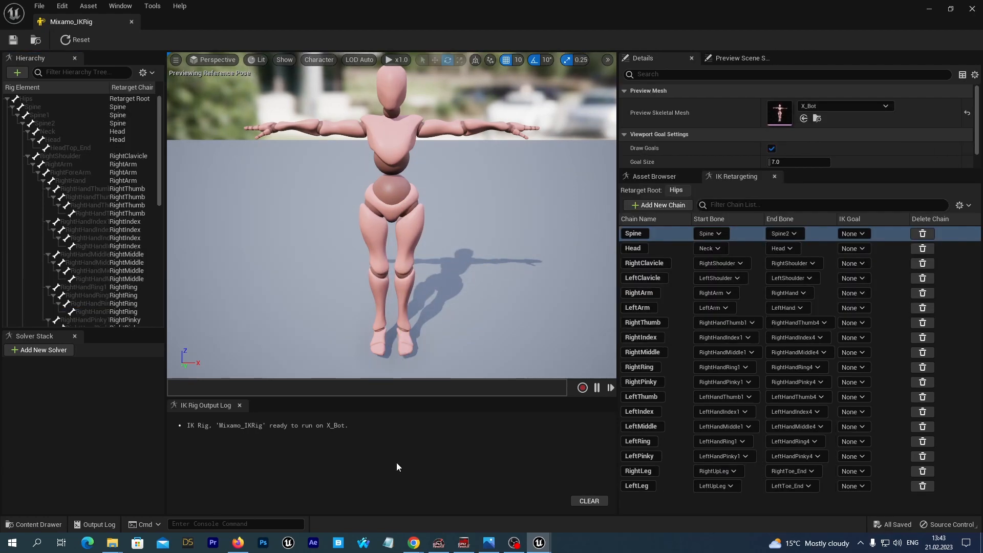
Create a retarget chain named Root on the Hips bone without an IK goal, then save and close the IK Rig
click(22, 99)
right_click(22, 98)
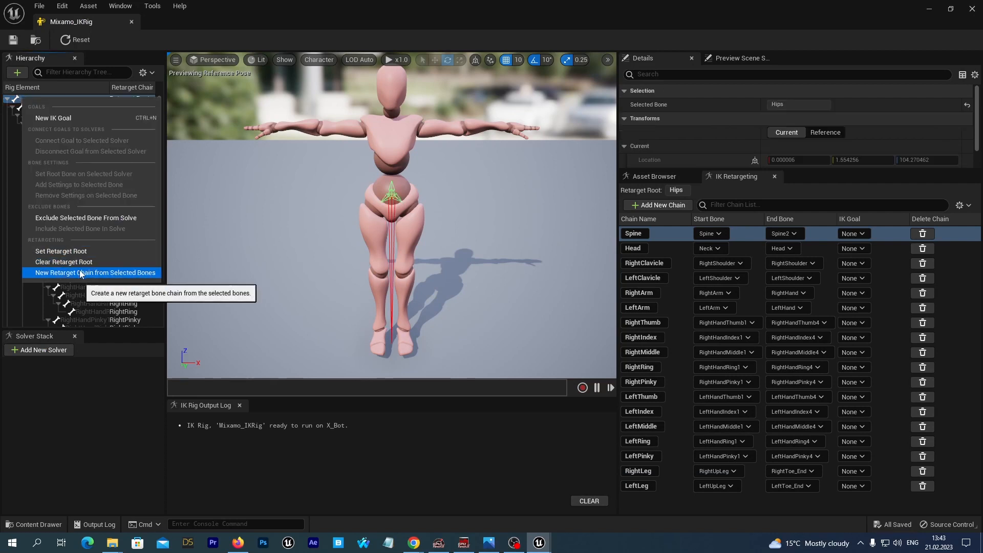
click(135, 273)
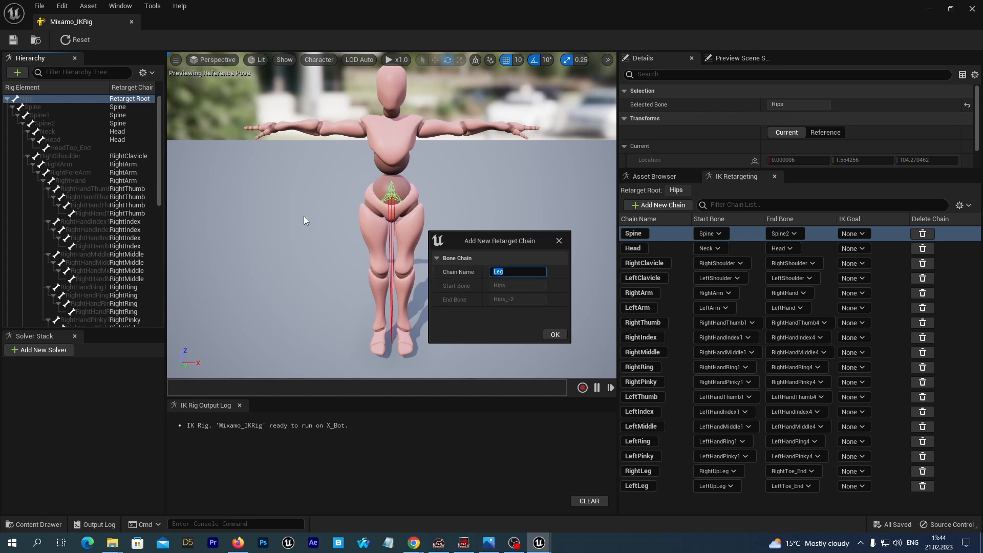
text(Root)
click(550, 335)
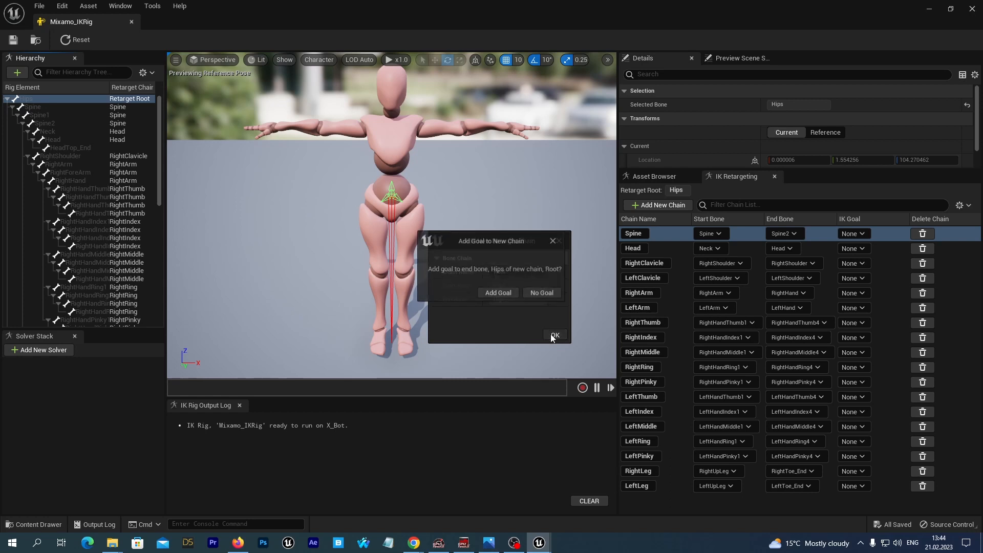
click(542, 293)
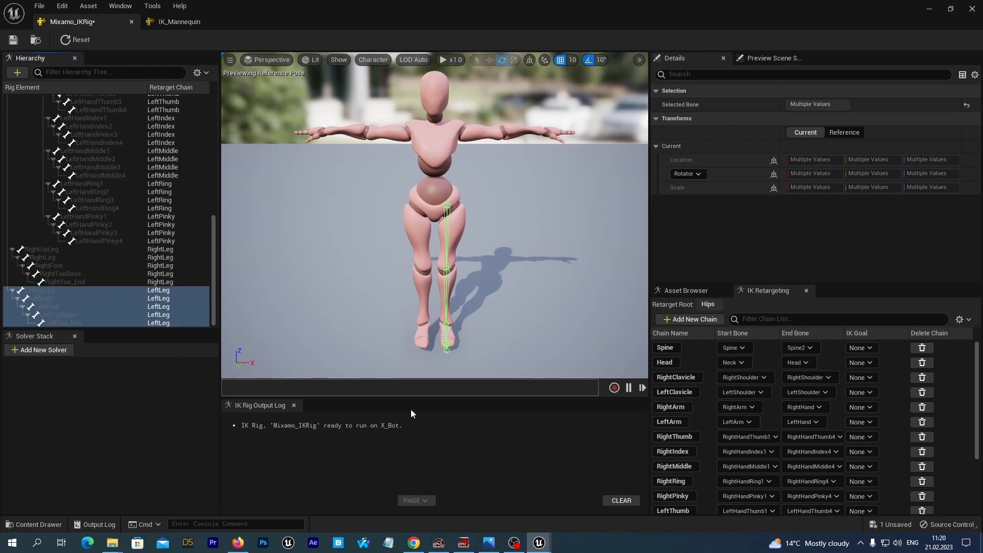
click(13, 40)
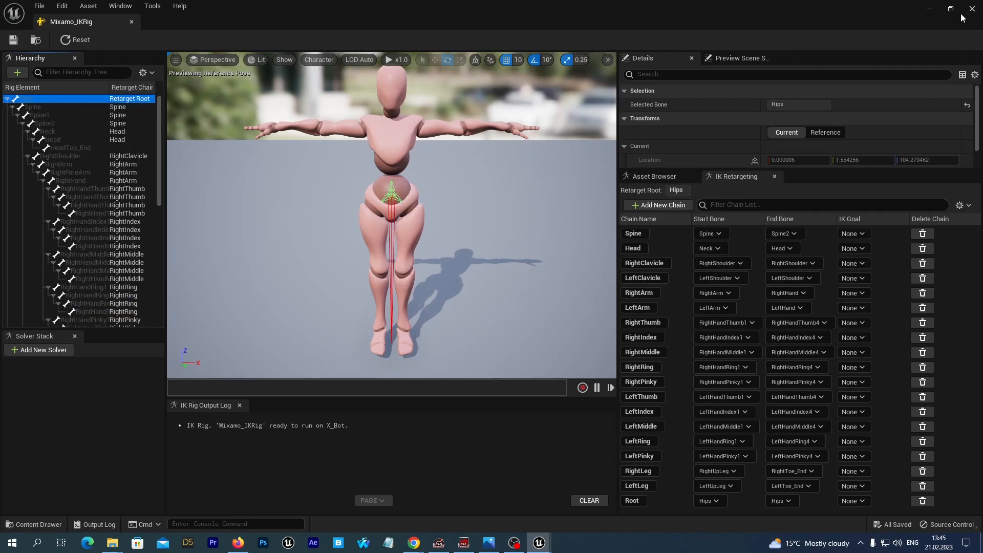
click(972, 9)
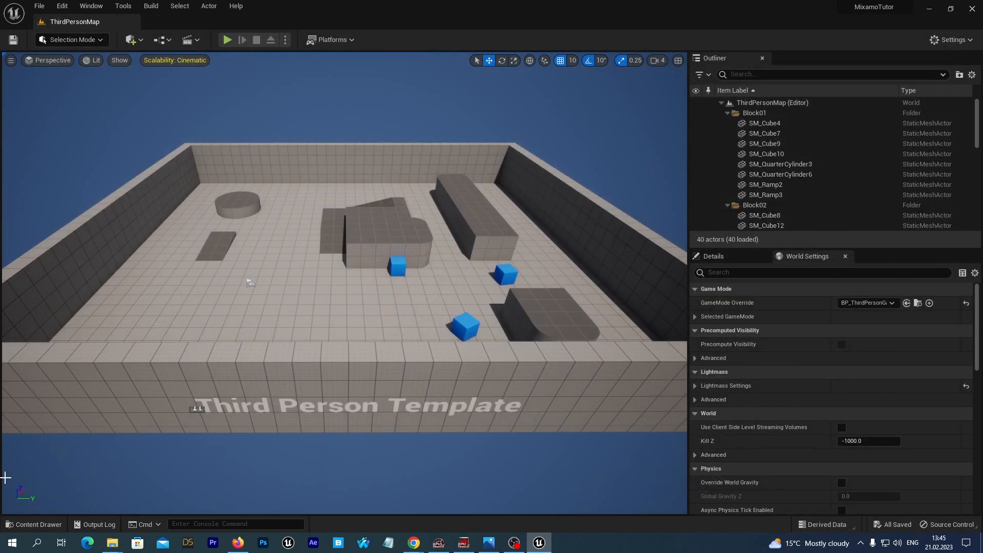
In the Mixamo Rigs folder, create an IK Retargeter using Mixamo_IKRig as the source rig
click(31, 525)
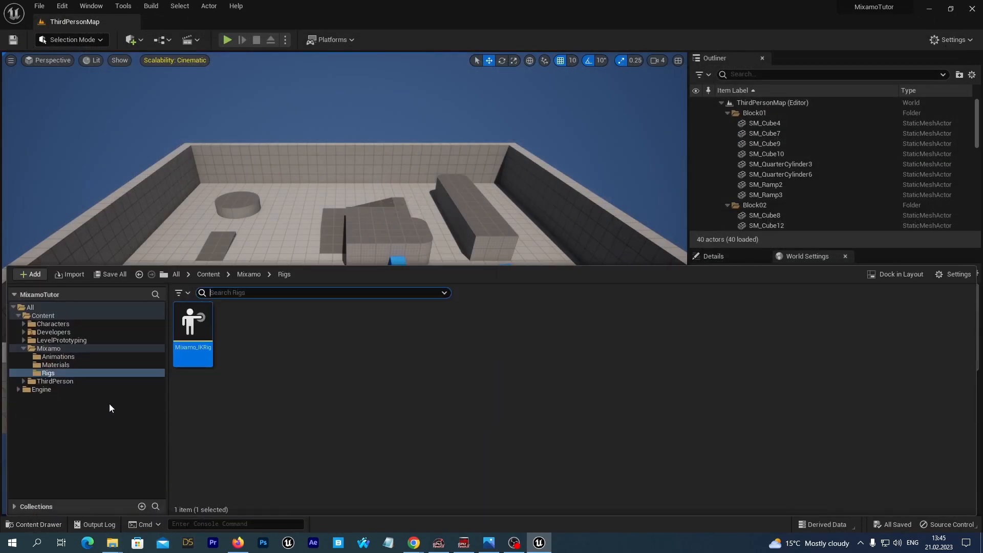
click(51, 349)
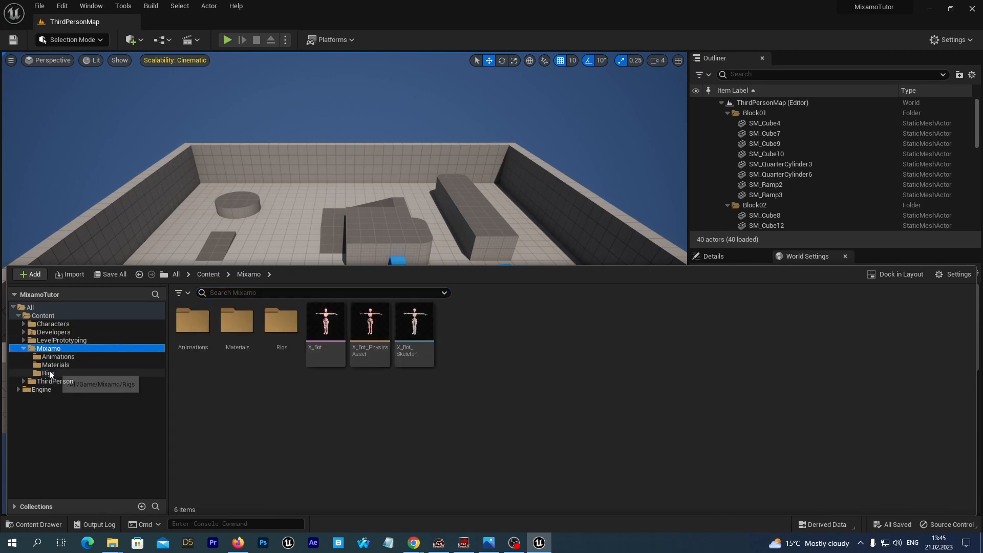
click(49, 373)
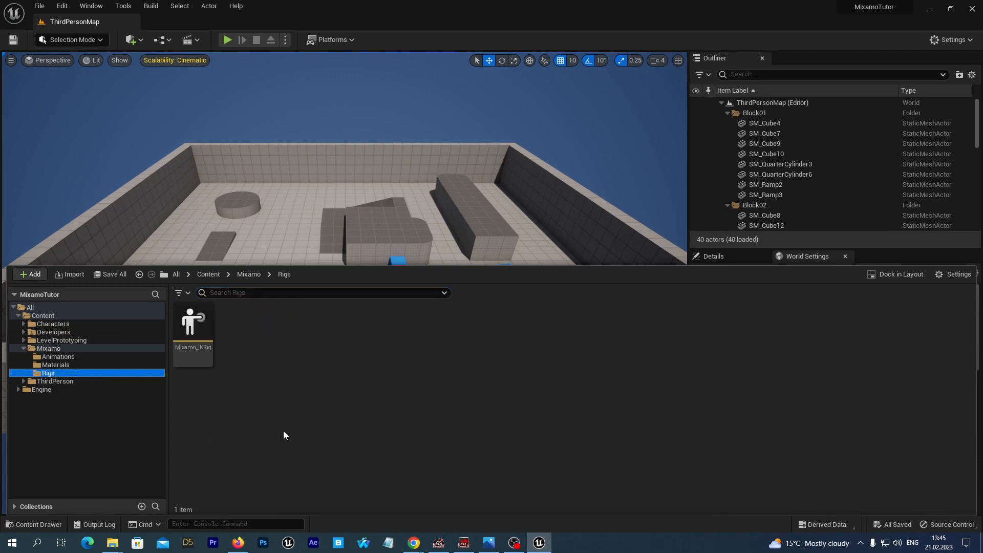
right_click(265, 337)
mouse_move(290, 343)
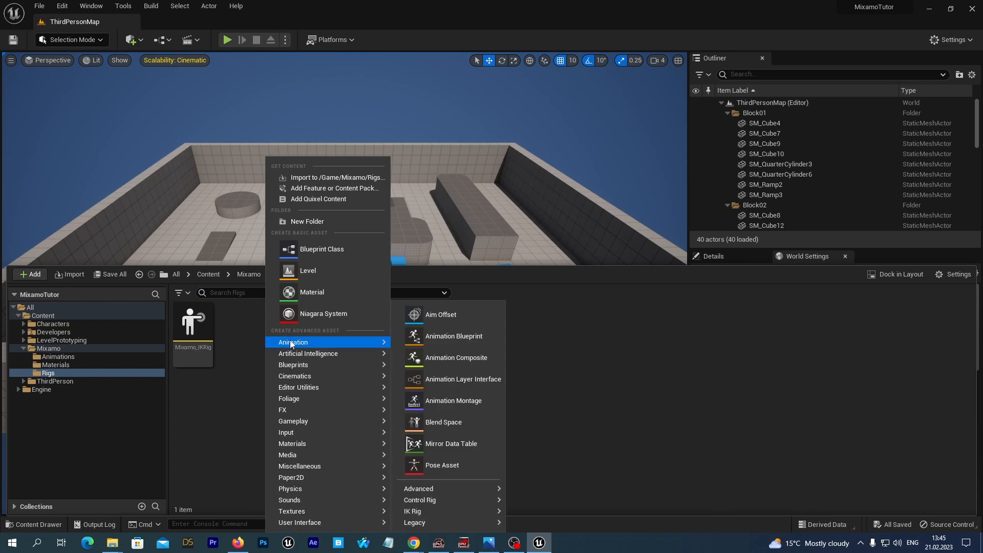
mouse_move(434, 511)
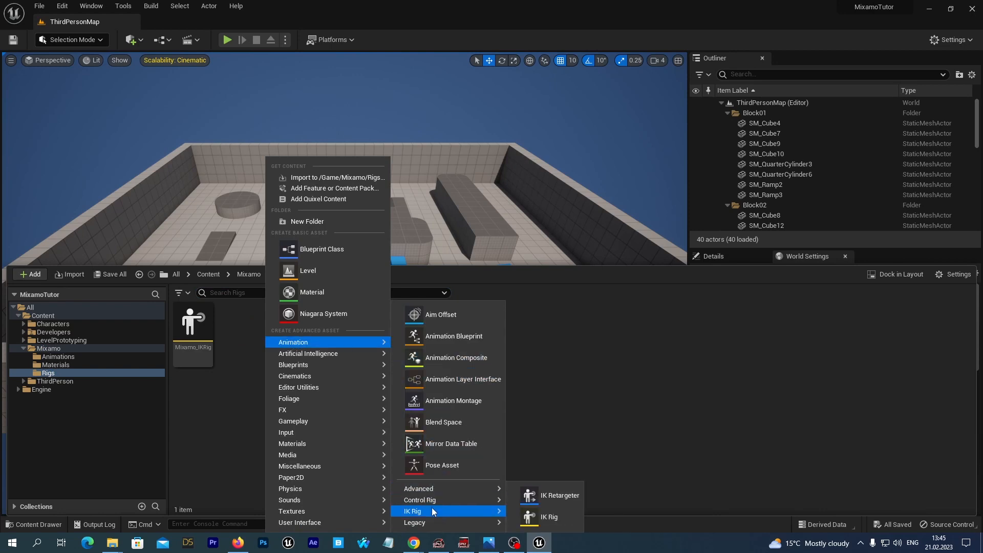
click(547, 498)
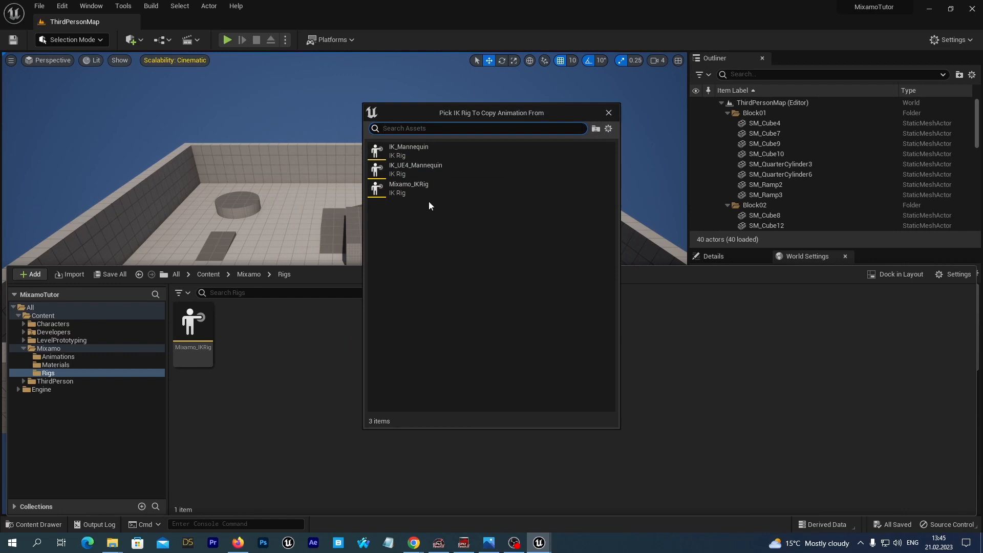
click(402, 190)
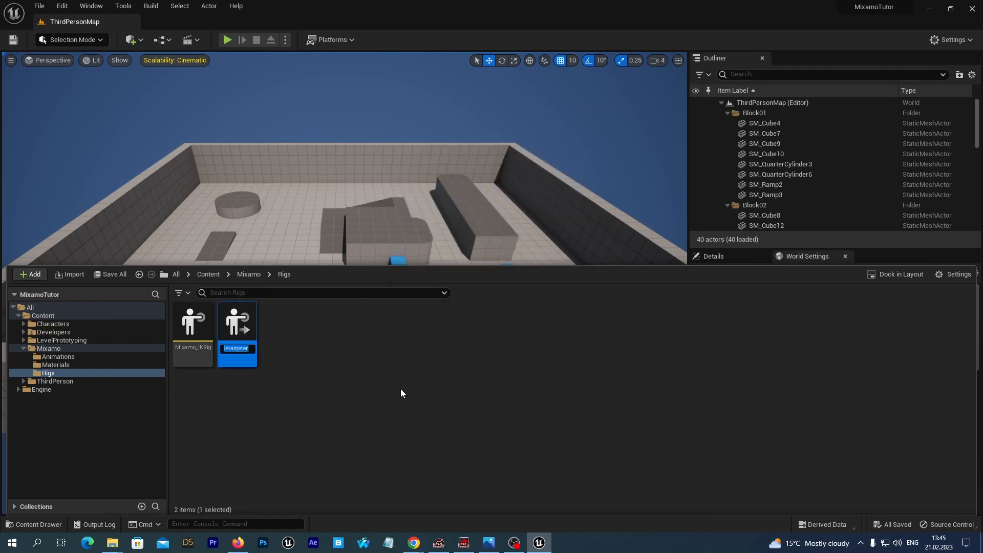
Name the new IK Retargeter Mixamo_UE5_IKRetarget and open it
text(M)
text(ixamo_)
text(U)
text(E5_)
text(IKReta)
text(rget)
key(Return)
key(Return)
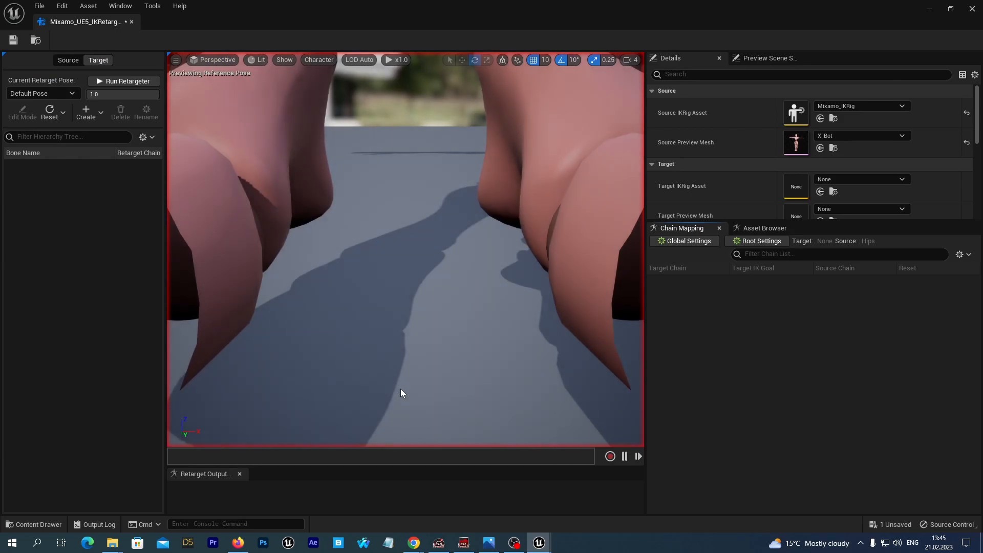
Set the retargeter's target IK Rig asset to IK_Mannequin
middle_drag(451, 235, 485, 138)
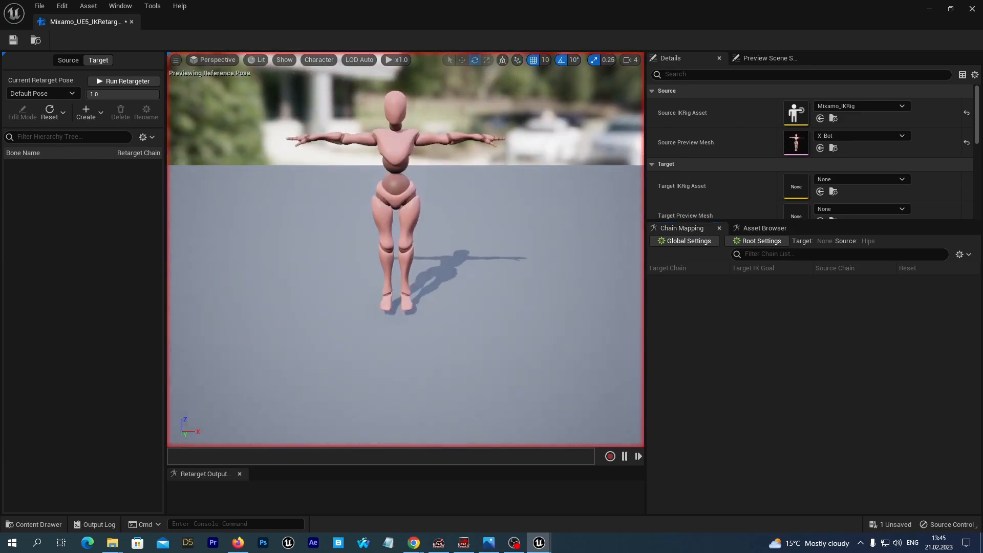
scroll(358, 275, up, 3)
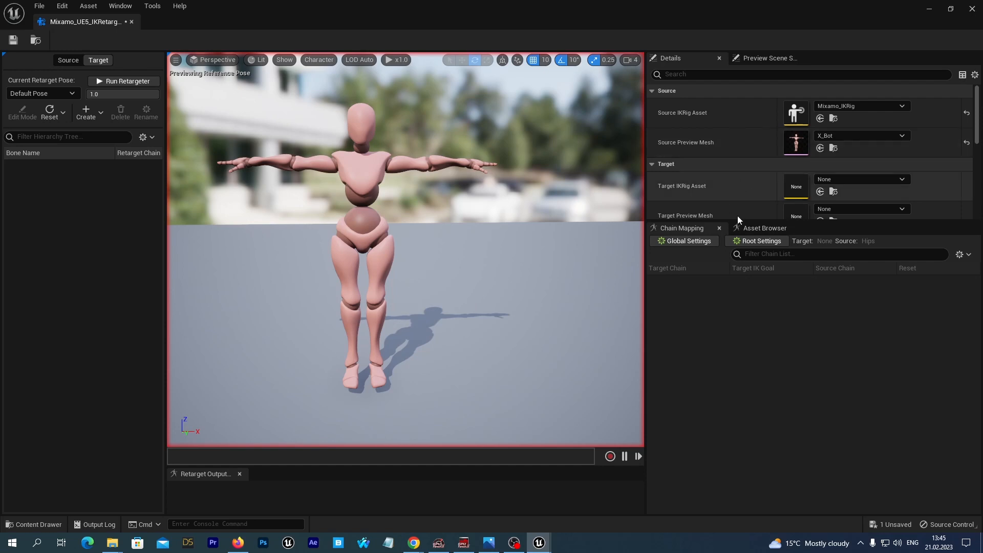
drag(815, 229, 818, 302)
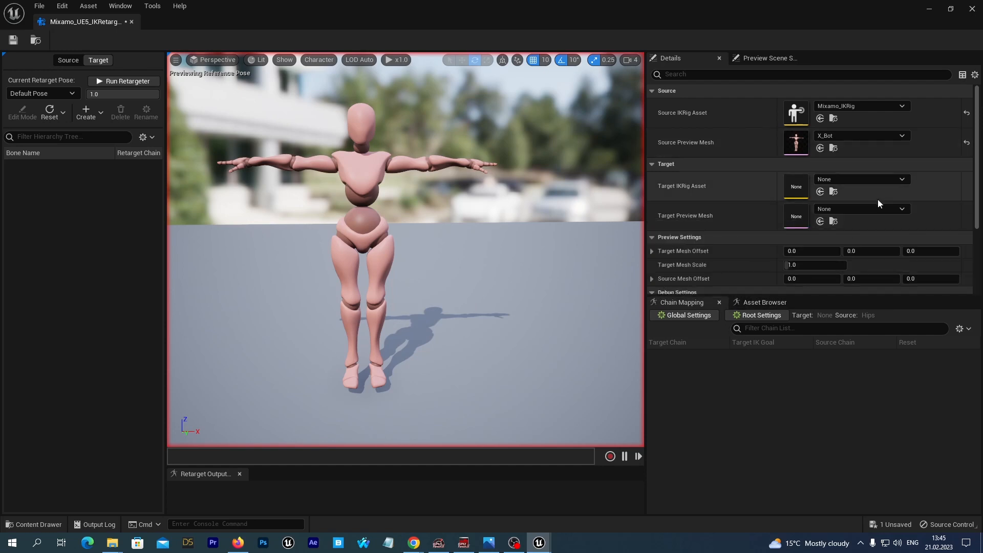
click(903, 179)
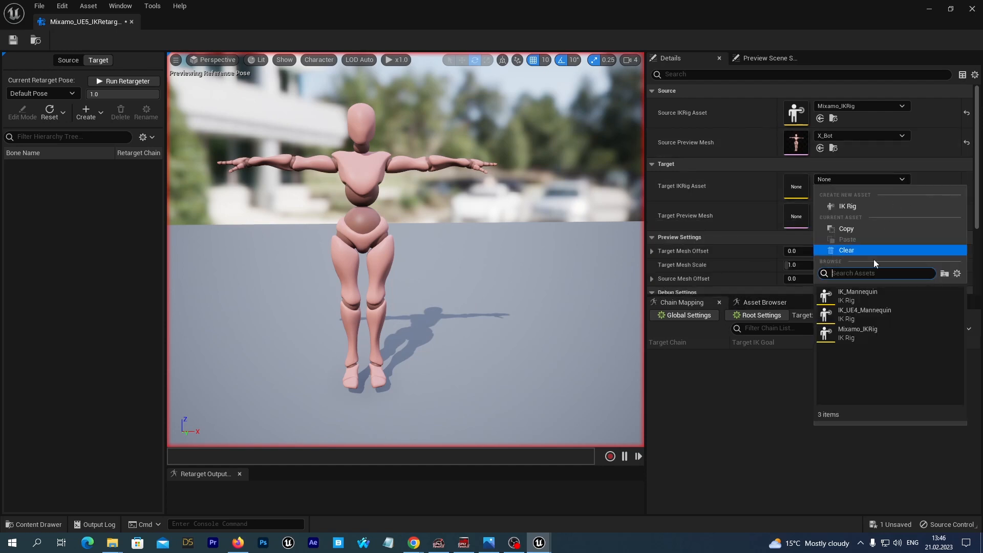
click(860, 298)
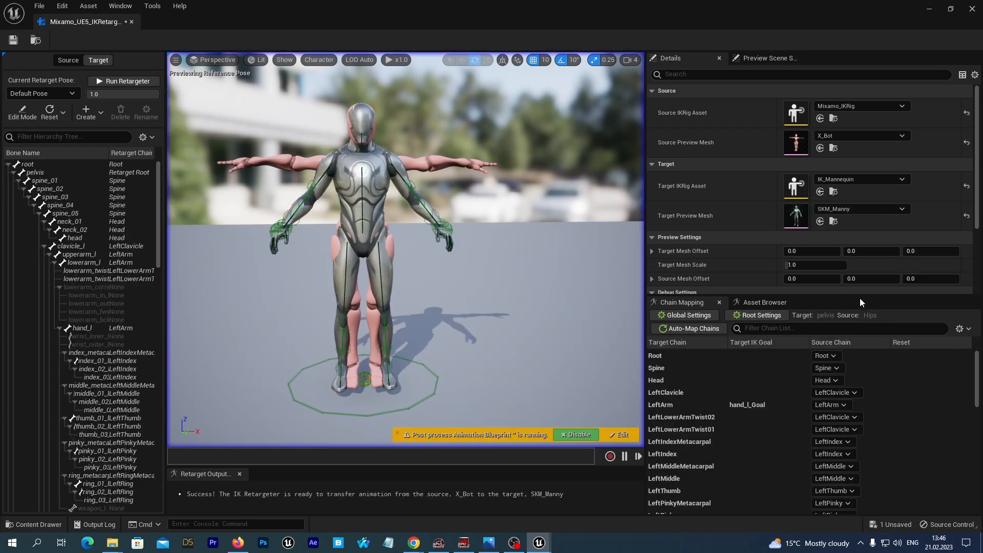
Set the target preview mesh to SKM_Quinn and offset it along X beside the source character
click(861, 209)
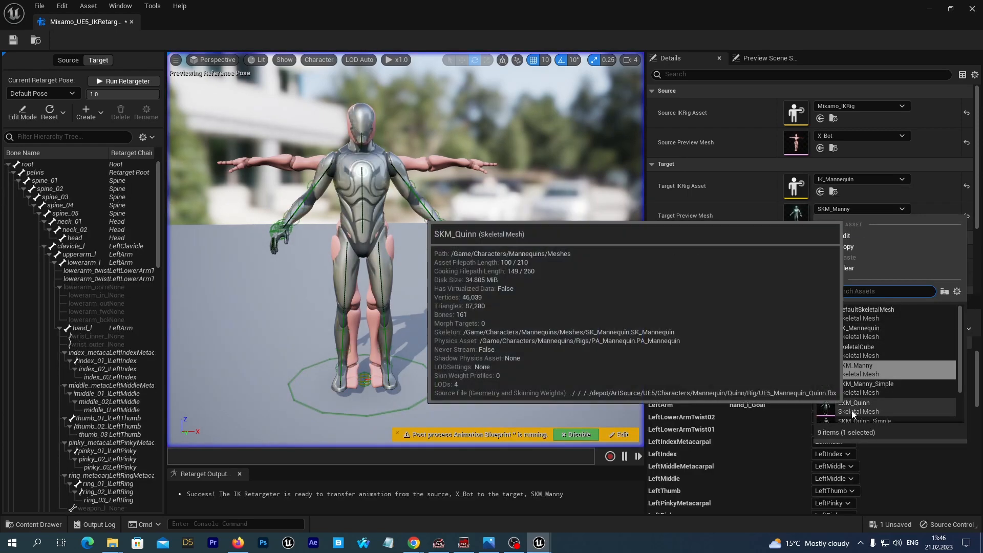
click(852, 410)
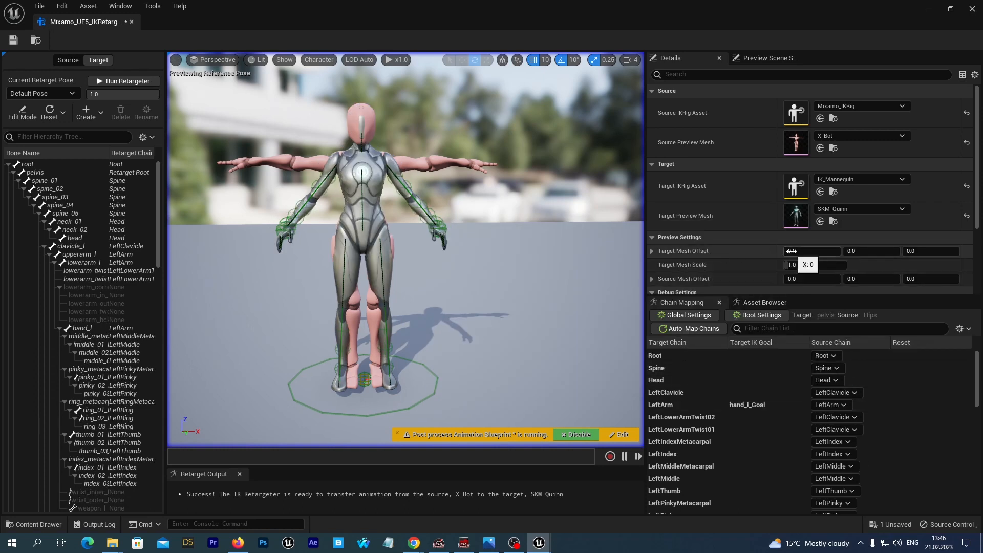
drag(786, 253, 847, 253)
right_drag(466, 234, 444, 240)
key(d)
key(w)
drag(810, 296, 810, 168)
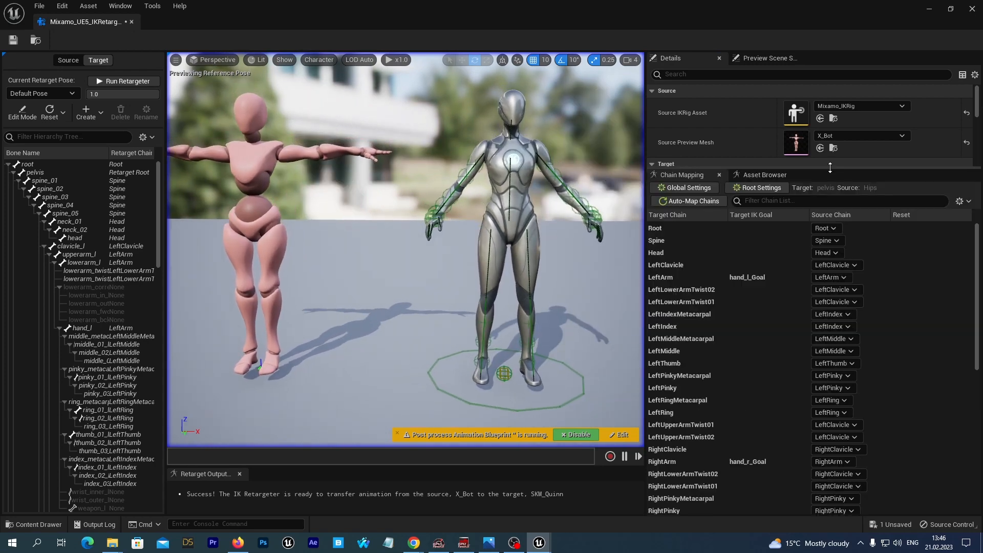
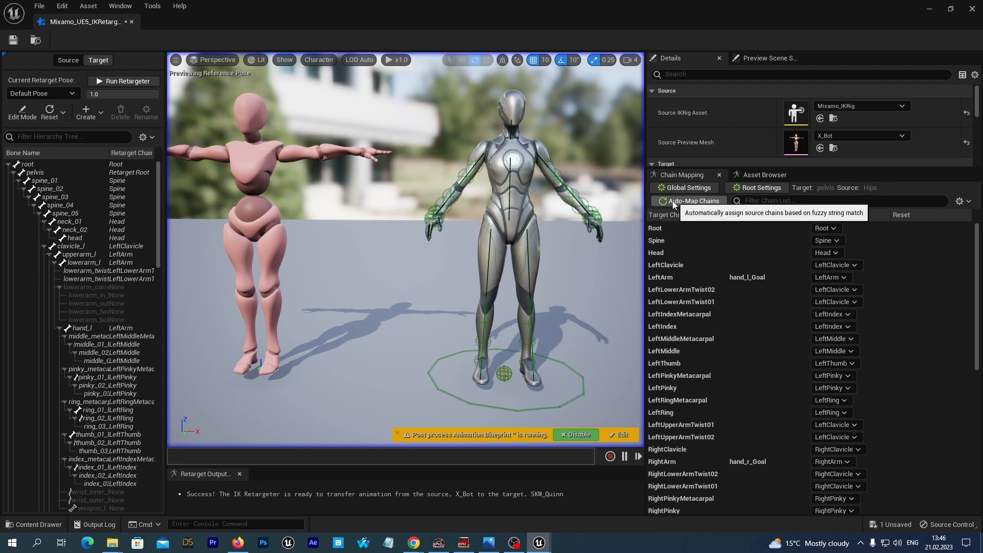
Auto-map the source chains to the target chains and review the resulting chain mapping list
click(673, 202)
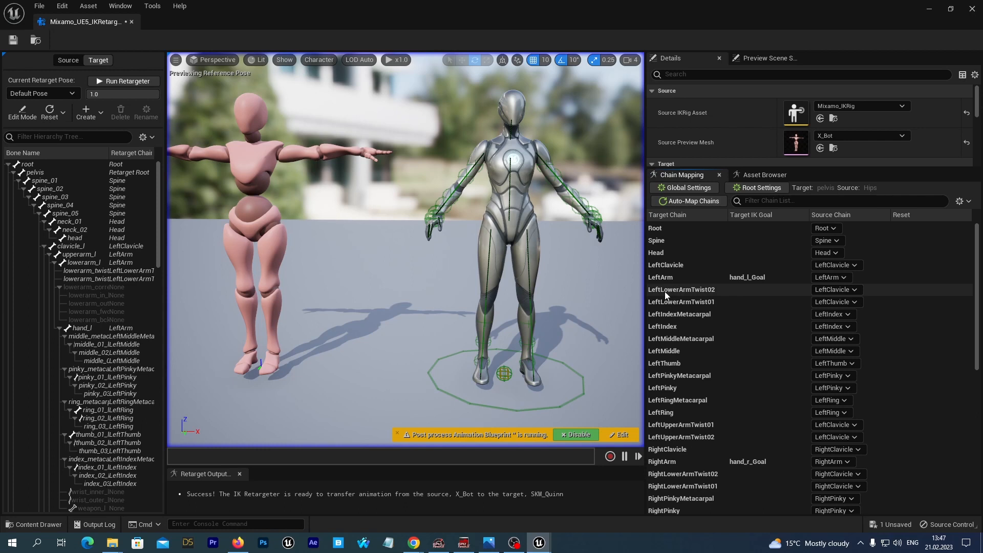
click(711, 290)
click(678, 316)
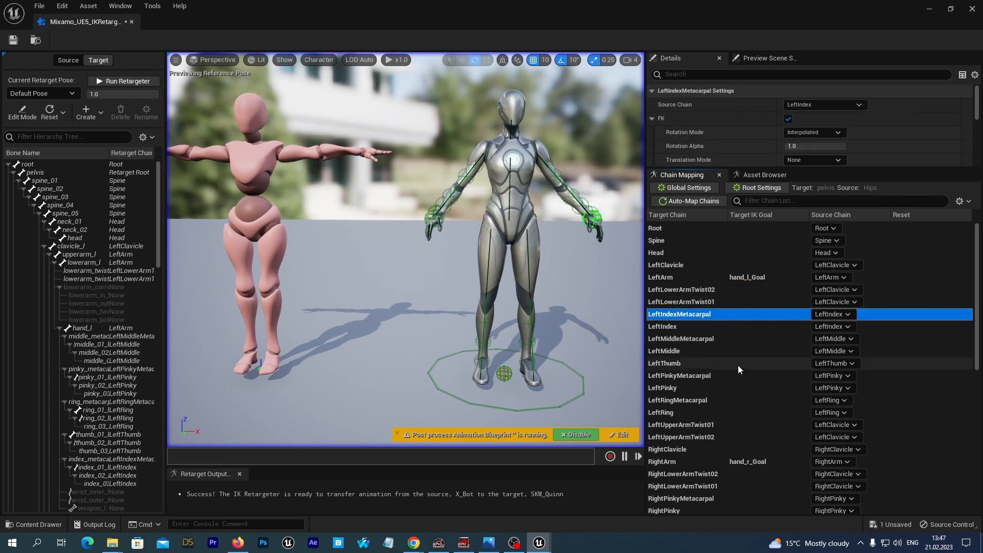
scroll(738, 365, down, 5)
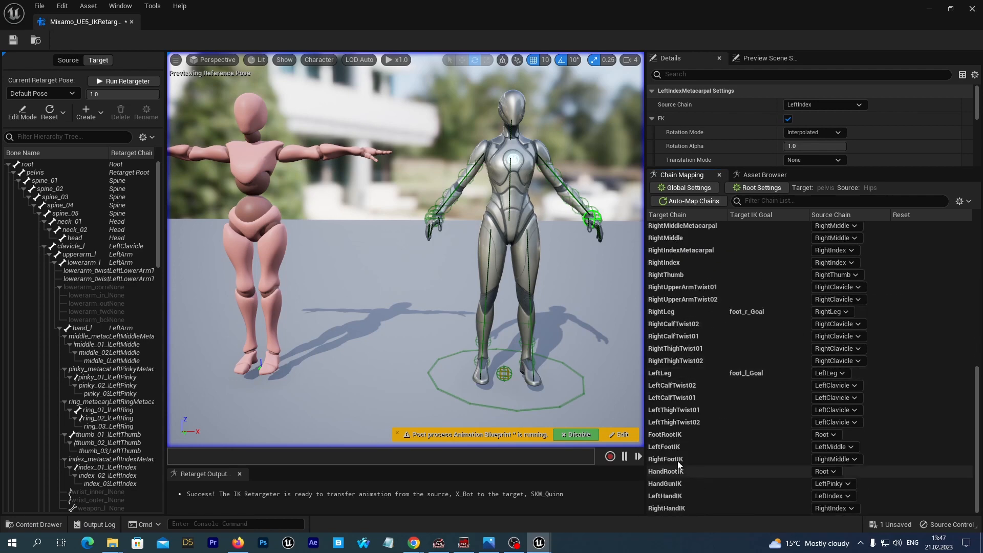
click(736, 459)
scroll(736, 459, up, 5)
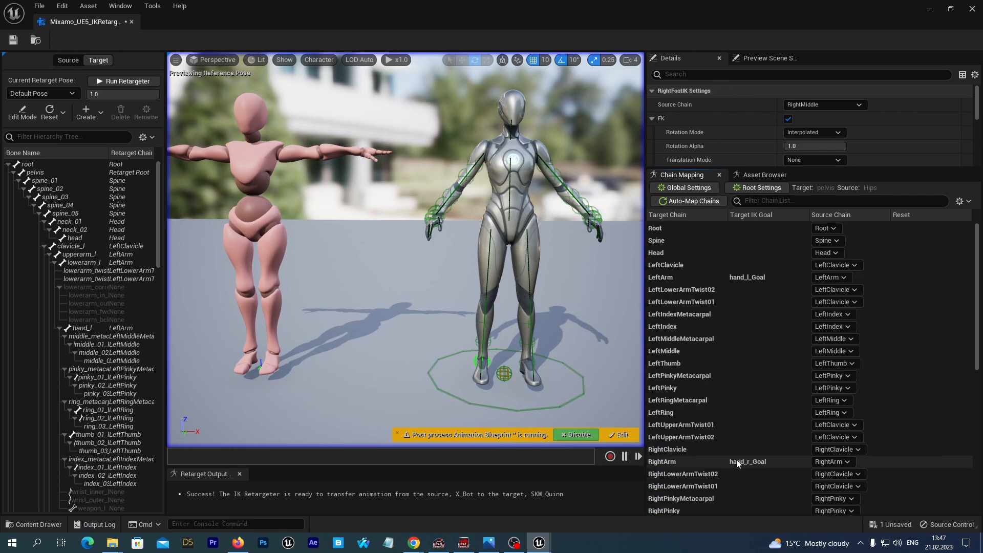
Set the source chain of LeftLowerArmTwist02, LeftLowerArmTwist01 and LeftIndexMetacarpal to None
click(687, 289)
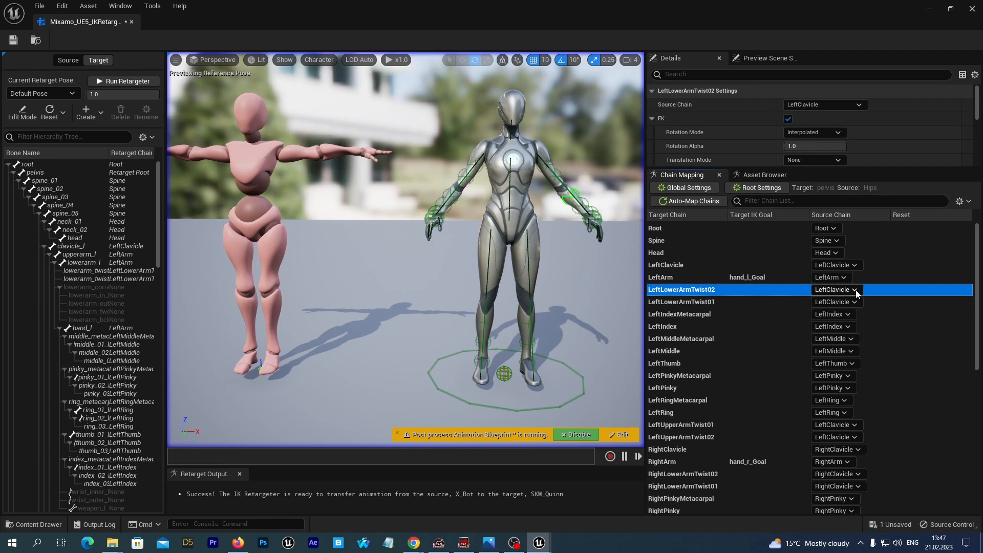
click(855, 290)
click(830, 312)
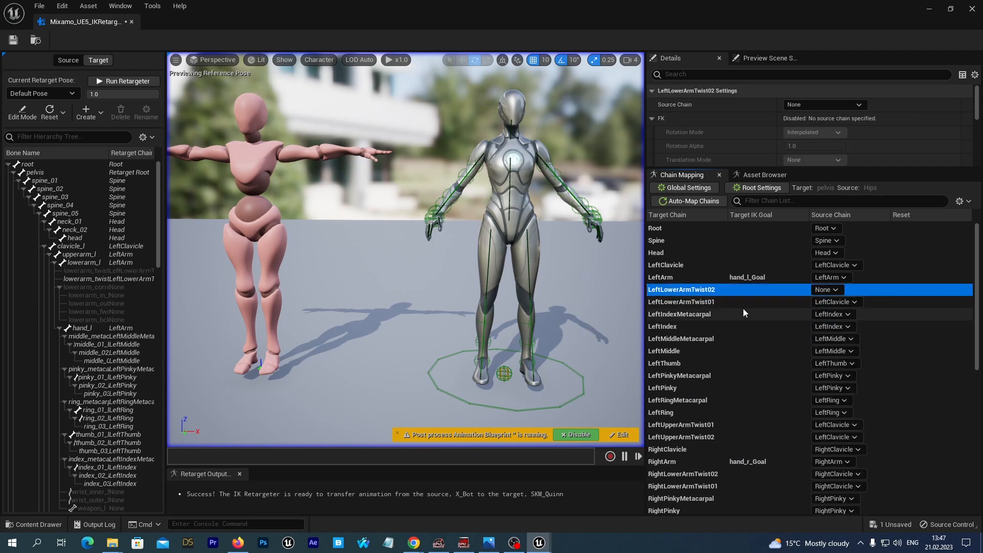
click(685, 302)
click(852, 302)
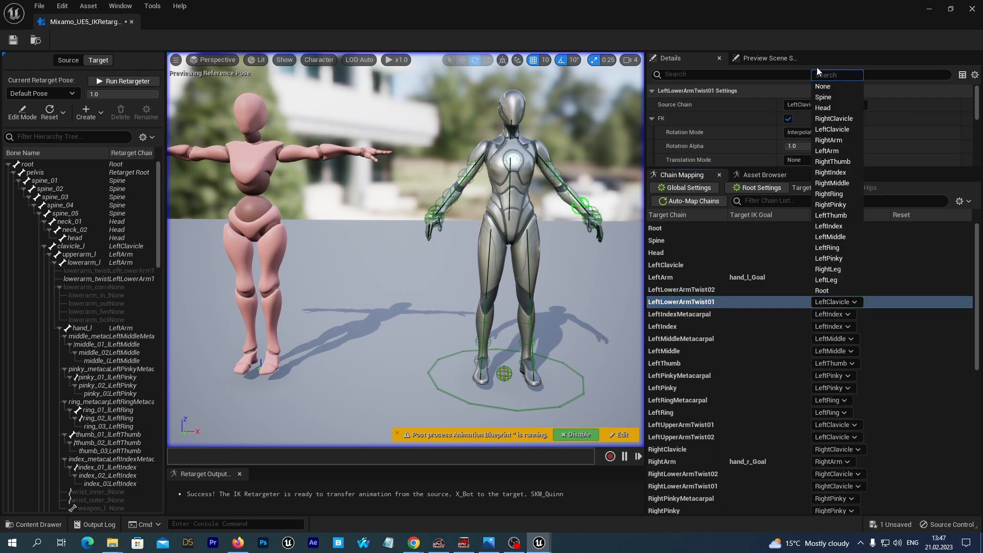
click(823, 86)
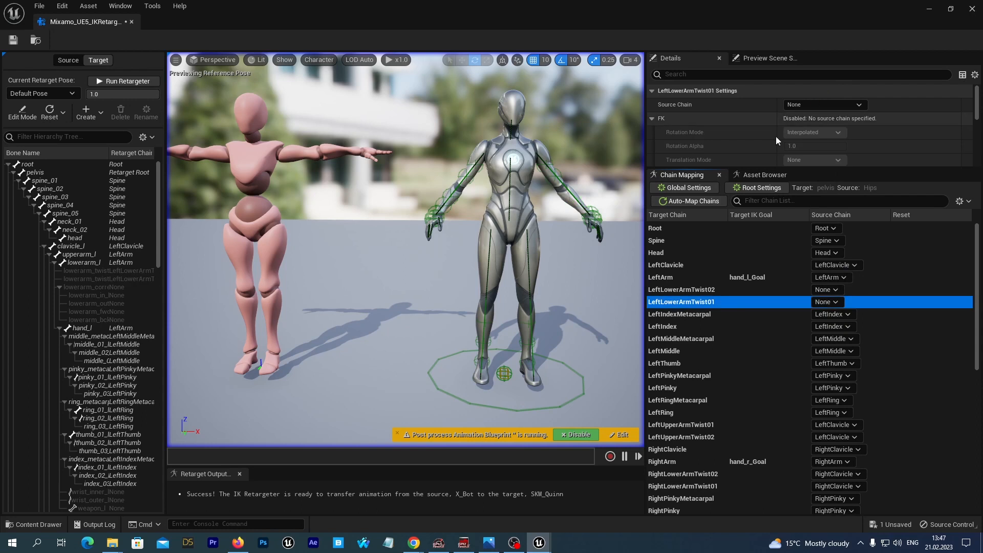
click(680, 314)
click(848, 314)
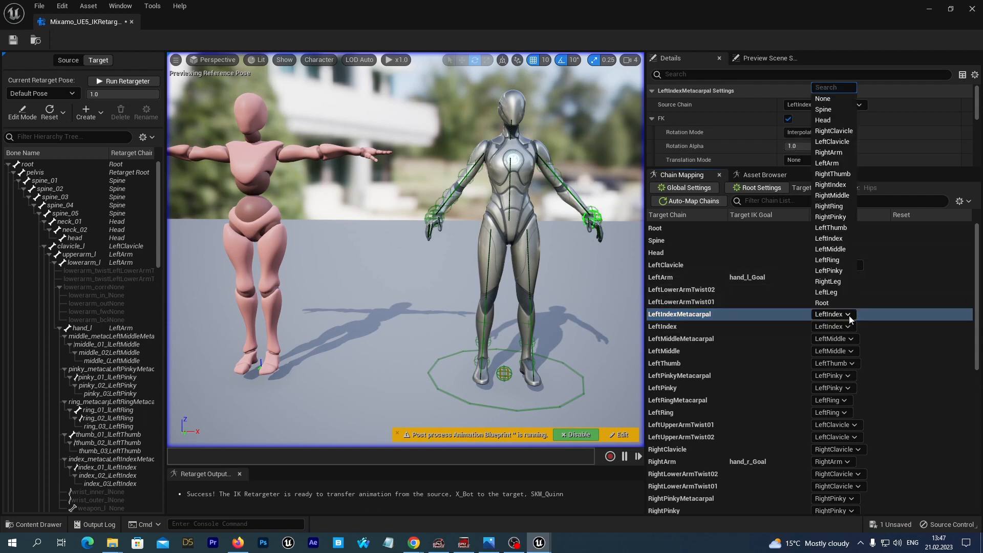
click(820, 100)
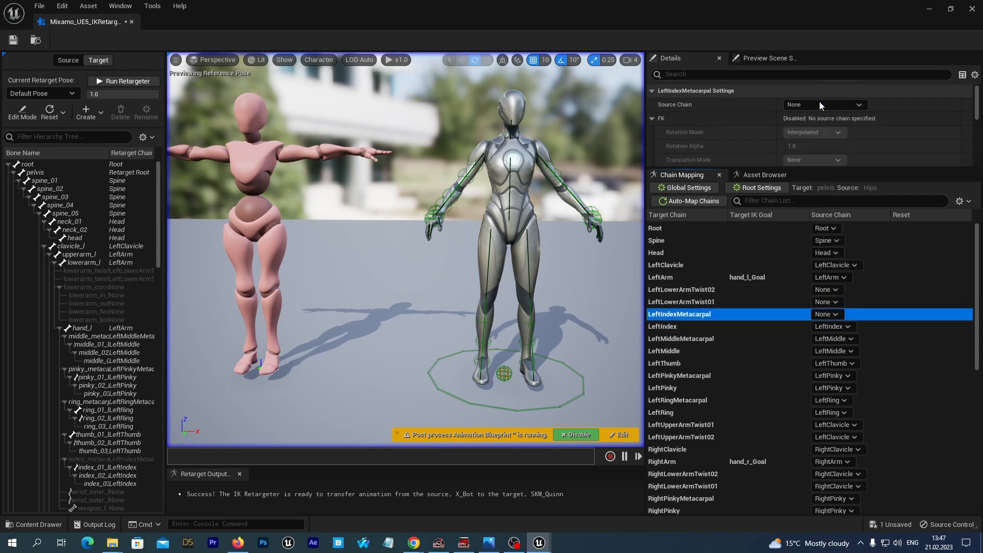
Set the source chain of LeftPinkyMetacarpal, LeftRingMetacarpal, LeftUpperArmTwist01 and LeftUpperArmTwist02 to None
click(679, 377)
click(846, 378)
click(823, 161)
click(667, 400)
click(842, 401)
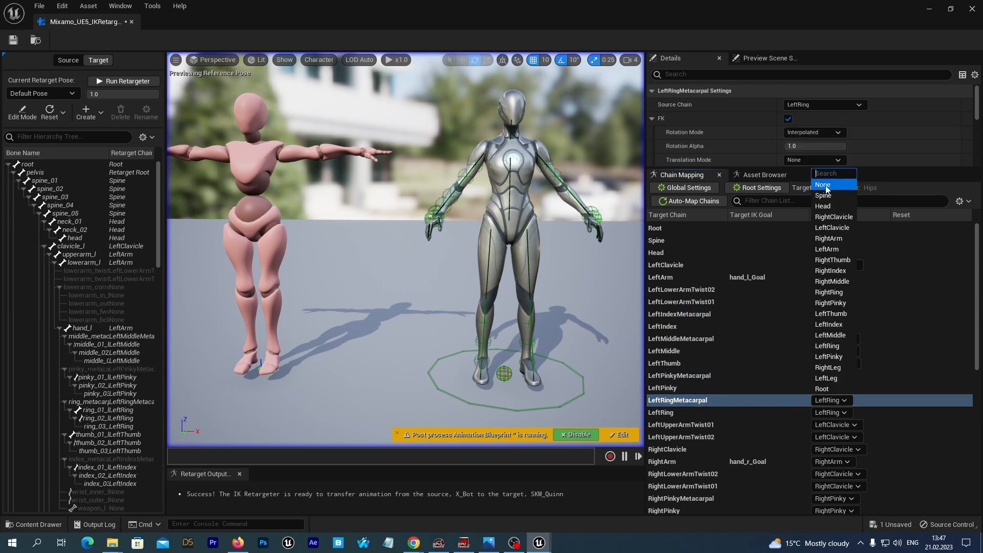
click(823, 185)
click(681, 424)
click(836, 424)
click(825, 213)
click(681, 437)
click(836, 436)
click(828, 225)
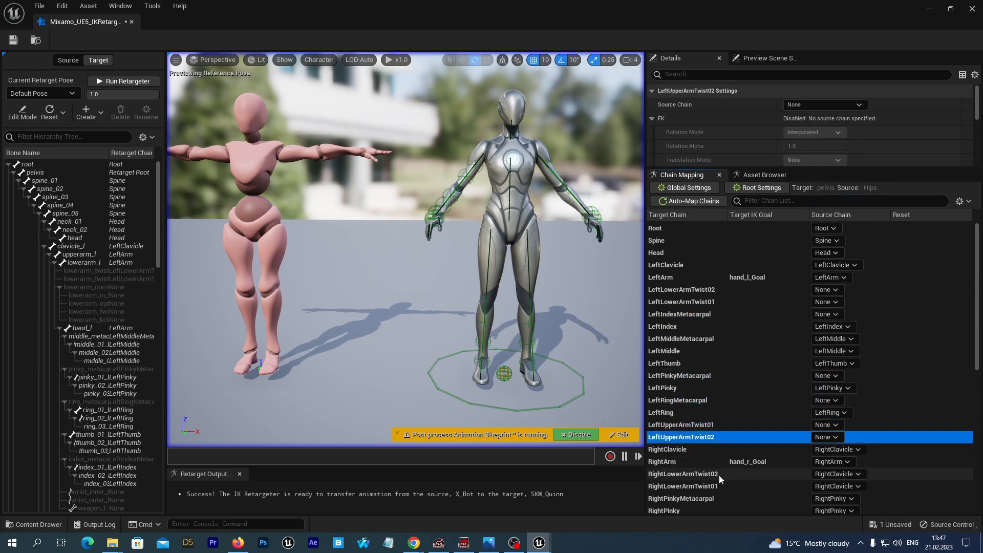
Set the source chain of RightLowerArmTwist02, RightLowerArmTwist01, RightPinkyMetacarpal and RightRingMetacarpal to None
click(720, 476)
click(845, 475)
click(832, 258)
scroll(738, 445, down, 3)
click(737, 439)
click(839, 438)
click(823, 224)
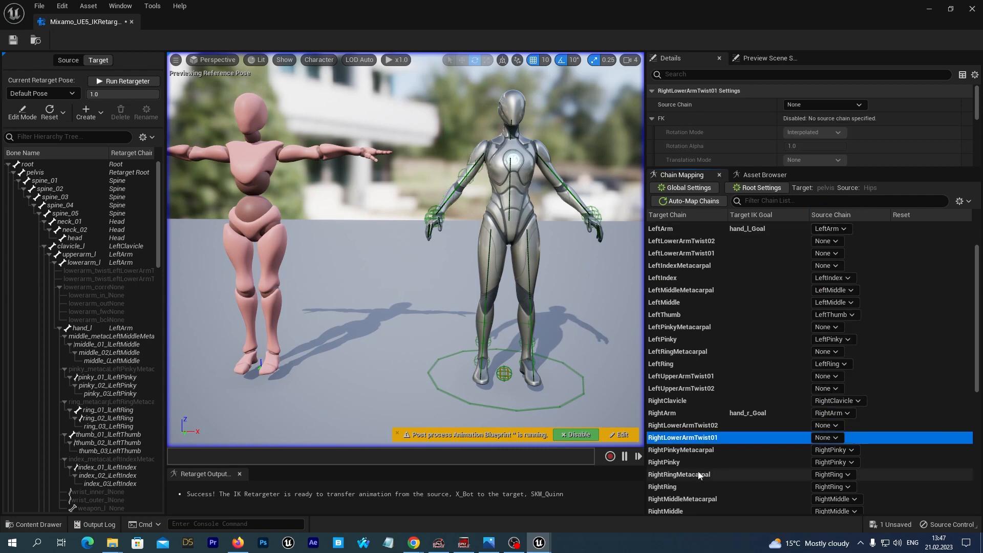
click(681, 450)
click(832, 450)
click(834, 231)
click(681, 474)
click(829, 474)
click(831, 213)
Set the source chain of RightMiddleMetacarpal and RightIndexMetacarpal to None
scroll(707, 459, down, 1)
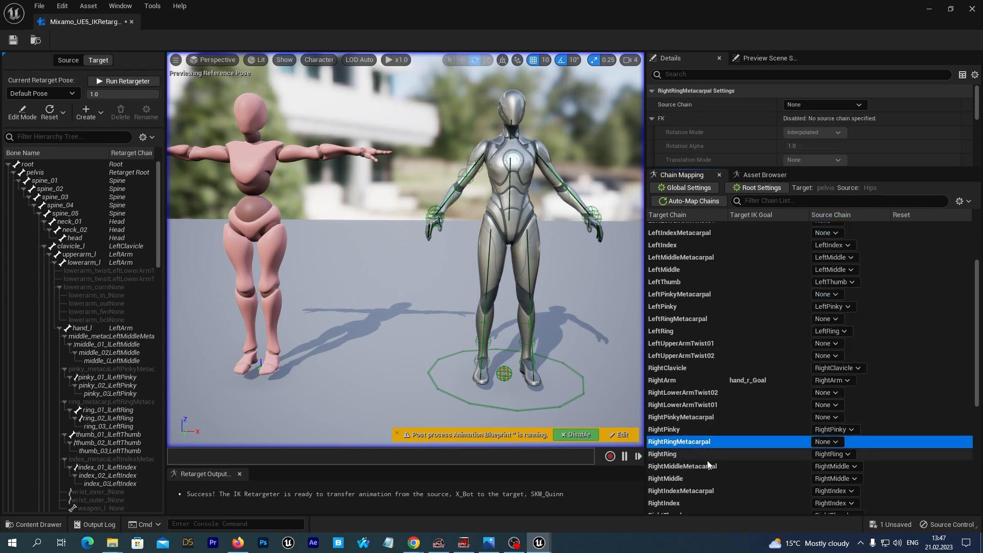
click(708, 465)
click(836, 467)
click(823, 252)
click(840, 491)
click(823, 276)
Set the source chain of RightUpperArmTwist01, RightUpperArmTwist02, RightCalfTwist02 and RightCalfTwist01 to None
scroll(726, 396, down, 5)
click(717, 446)
click(832, 446)
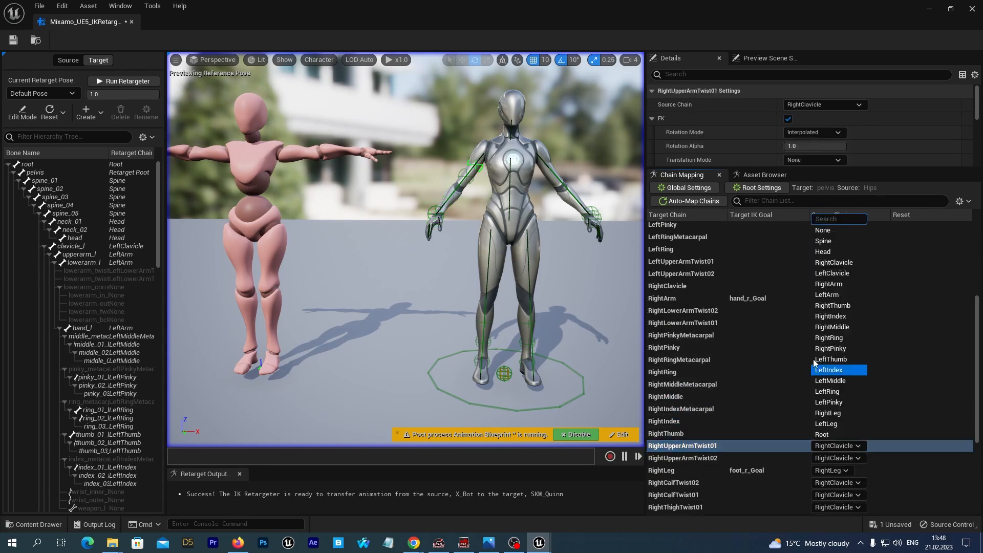
click(823, 231)
click(791, 457)
click(835, 458)
click(823, 243)
click(788, 484)
click(833, 483)
click(823, 267)
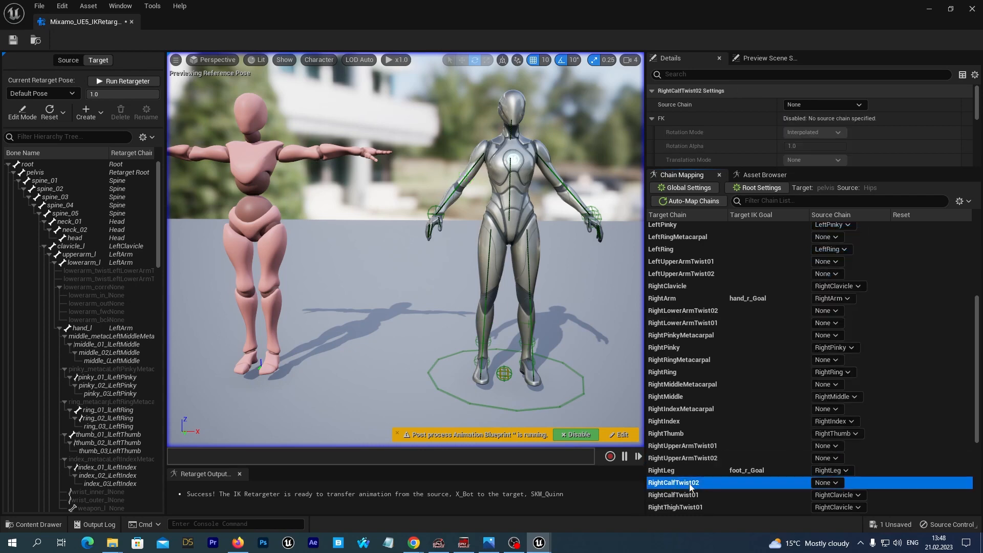
click(689, 494)
click(834, 495)
click(823, 280)
Set the source chain of RightThighTwist01, RightThighTwist02 and LeftCalfTwist02 to None
scroll(693, 441, down, 3)
click(699, 458)
click(834, 459)
click(823, 243)
click(784, 471)
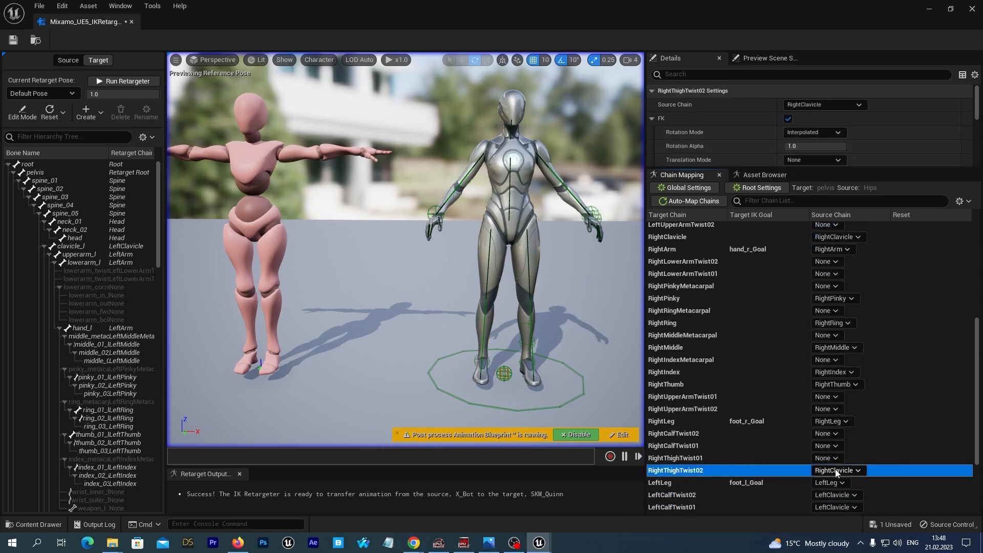
click(835, 471)
click(823, 255)
click(700, 495)
click(834, 495)
click(827, 280)
Set the source chain of LeftCalfTwist01, LeftThighTwist01 and LeftThighTwist02 to None
scroll(716, 445, down, 3)
click(830, 458)
click(823, 243)
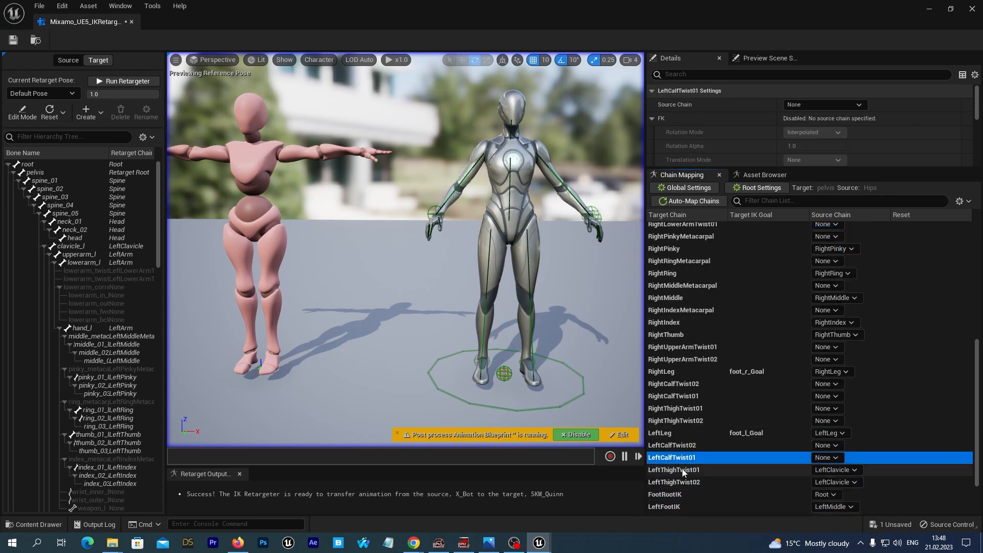
click(683, 470)
click(835, 470)
click(820, 256)
click(835, 482)
click(823, 268)
Set the source chain of FootRootIK, LeftFootIK and RightFootIK to None
click(689, 495)
click(831, 495)
click(823, 280)
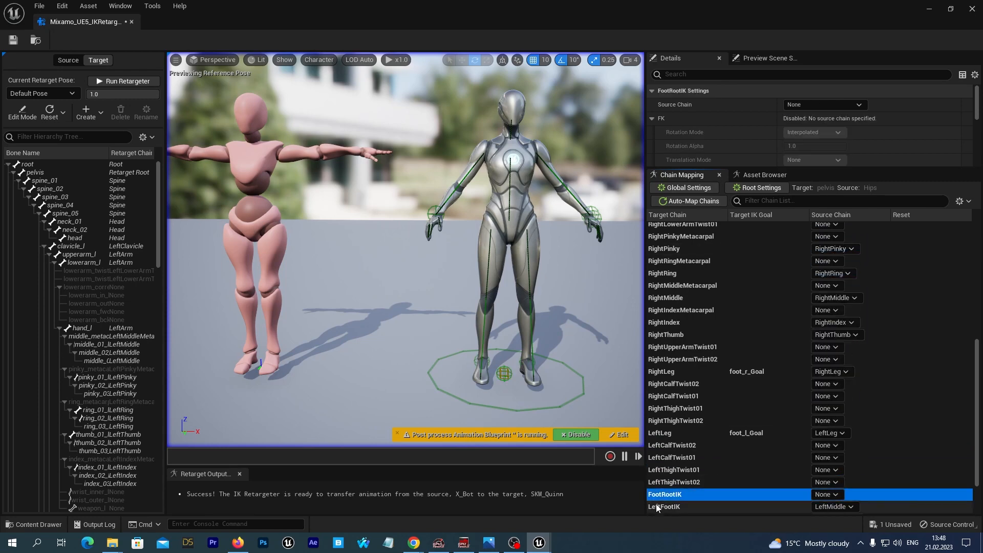
click(657, 506)
click(832, 506)
click(823, 293)
scroll(788, 451, down, 3)
click(783, 460)
click(831, 459)
click(831, 244)
Set the source chain of HandRootIK, HandGunIK, LeftHandIK and RightHandIK to None
click(824, 471)
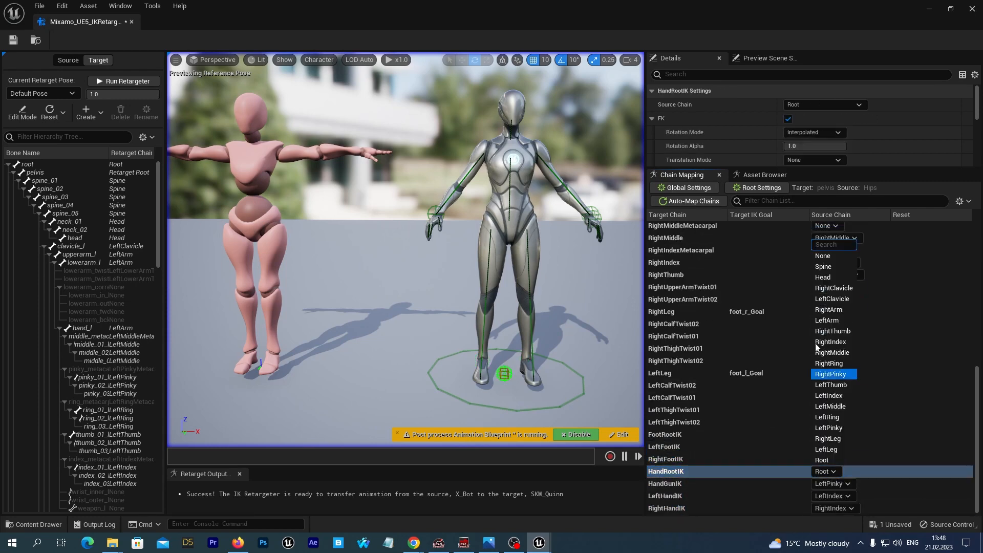
click(824, 255)
click(737, 482)
click(832, 483)
click(824, 268)
click(768, 496)
click(831, 496)
click(823, 280)
click(783, 507)
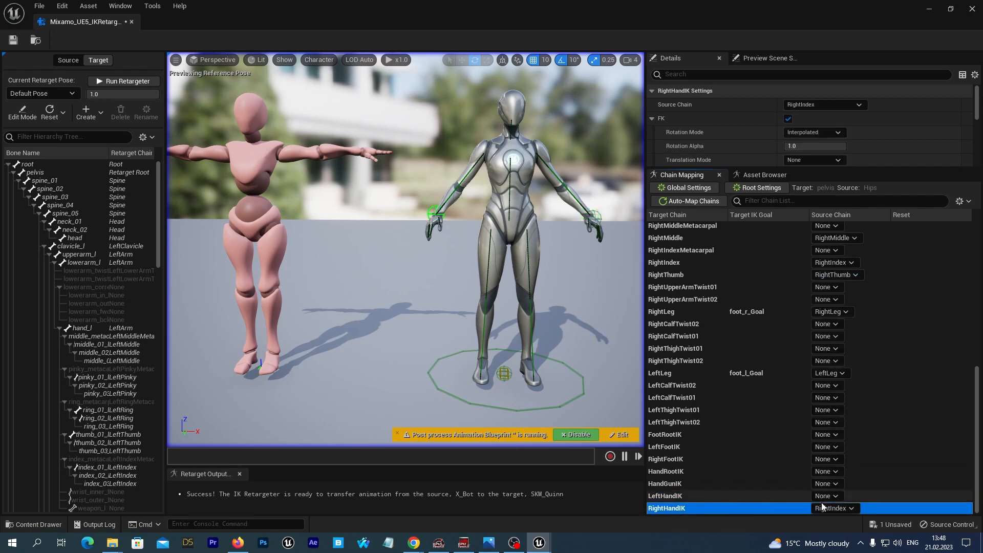
click(822, 507)
click(823, 293)
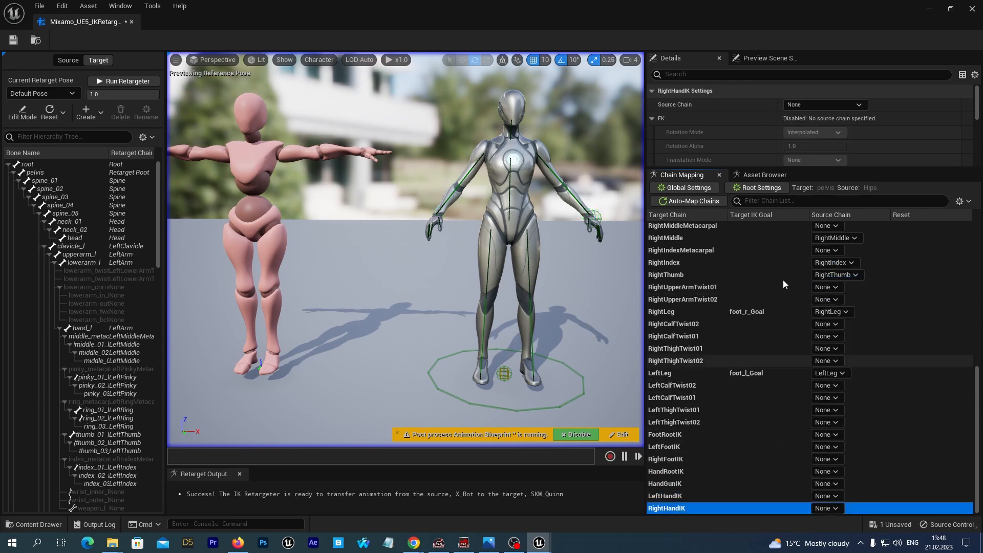
Set the Root chain's FK Translation Mode to Globally Scaled and save the retargeter
scroll(783, 284, up, 10)
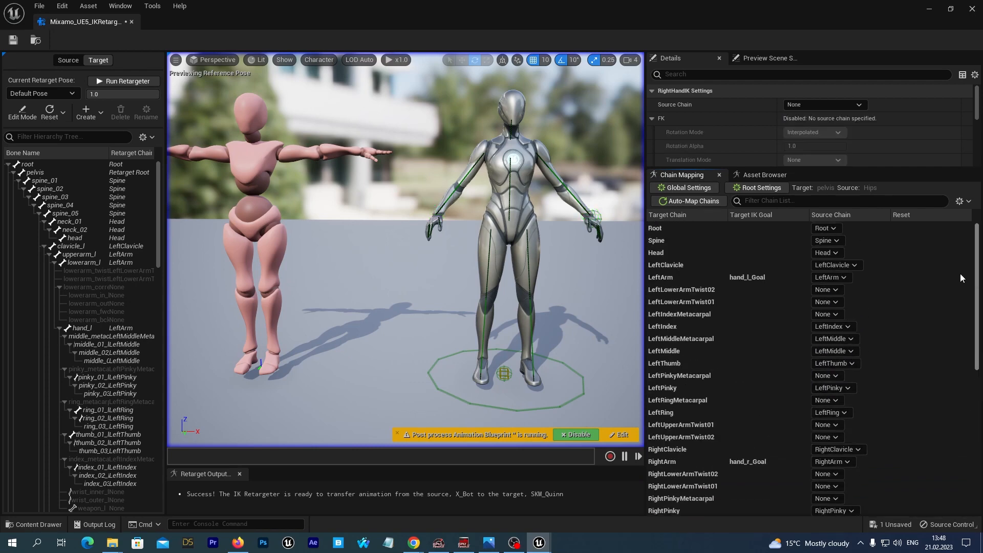
click(652, 229)
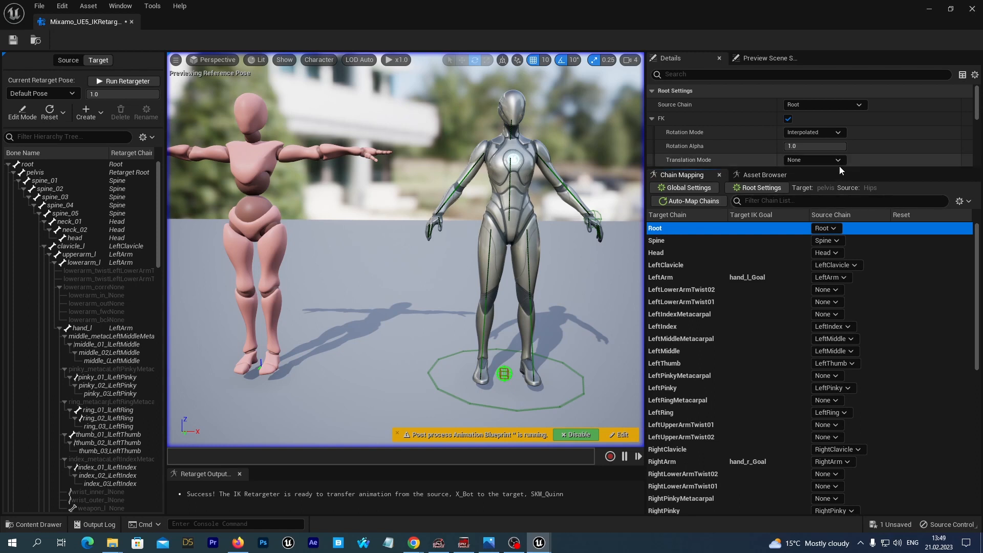
drag(839, 167, 821, 338)
scroll(806, 260, down, 2)
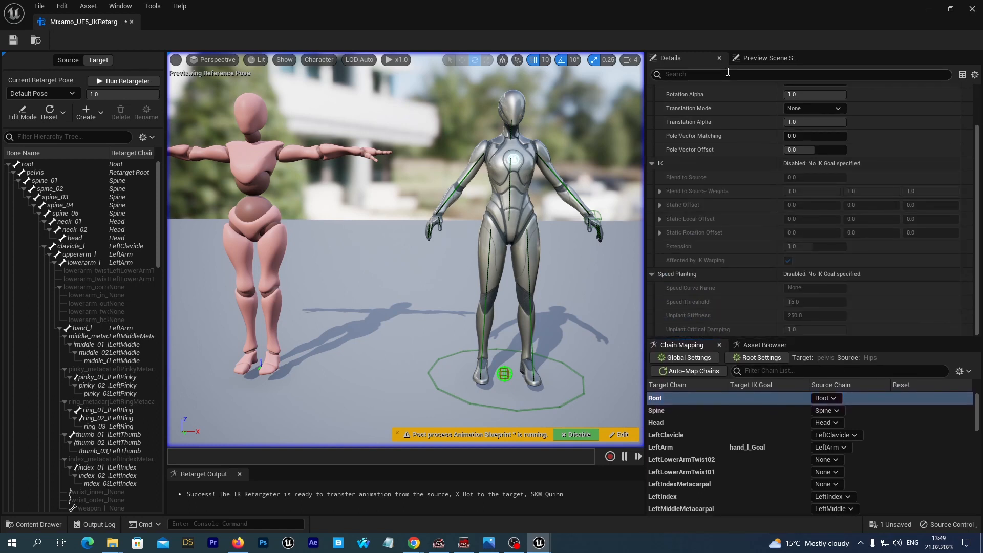
scroll(715, 286, up, 2)
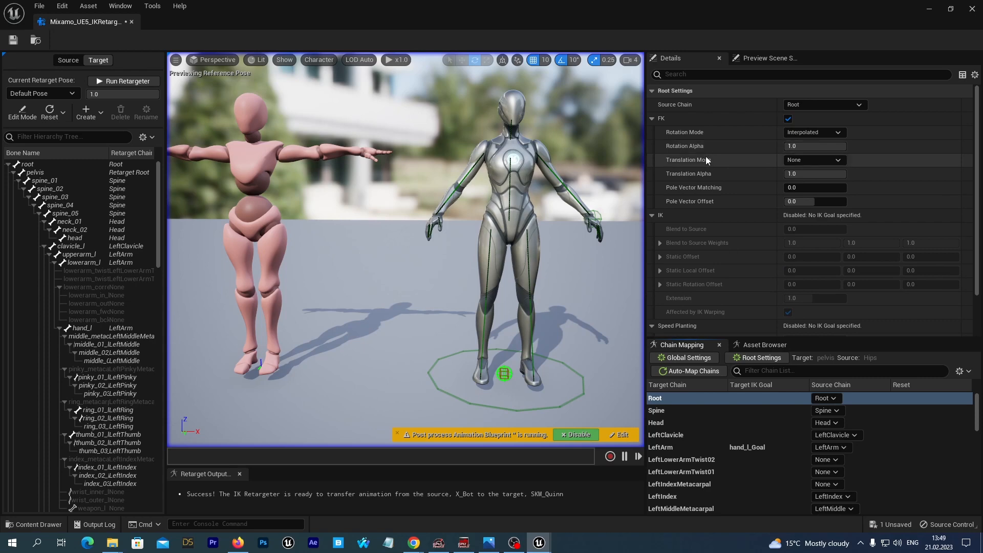
click(818, 161)
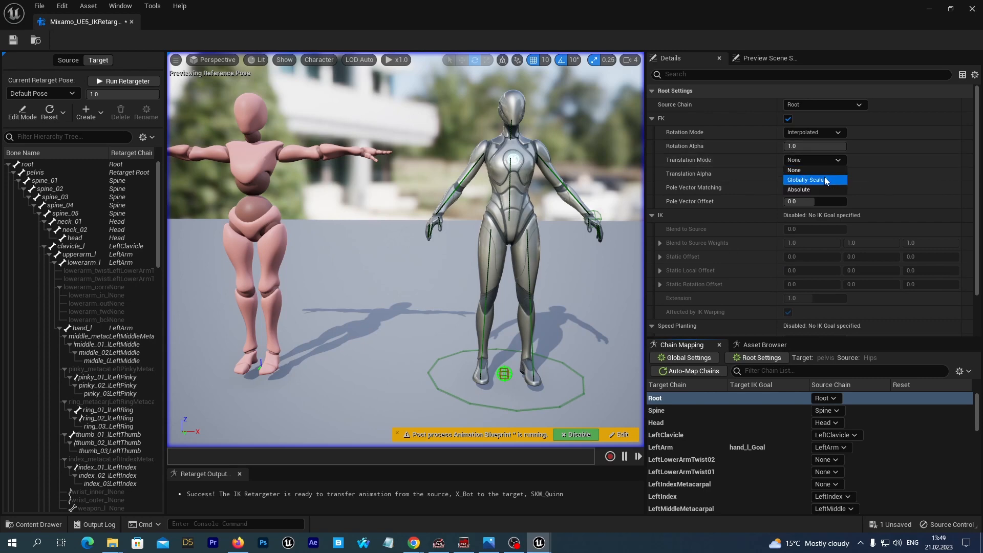
click(822, 180)
click(13, 39)
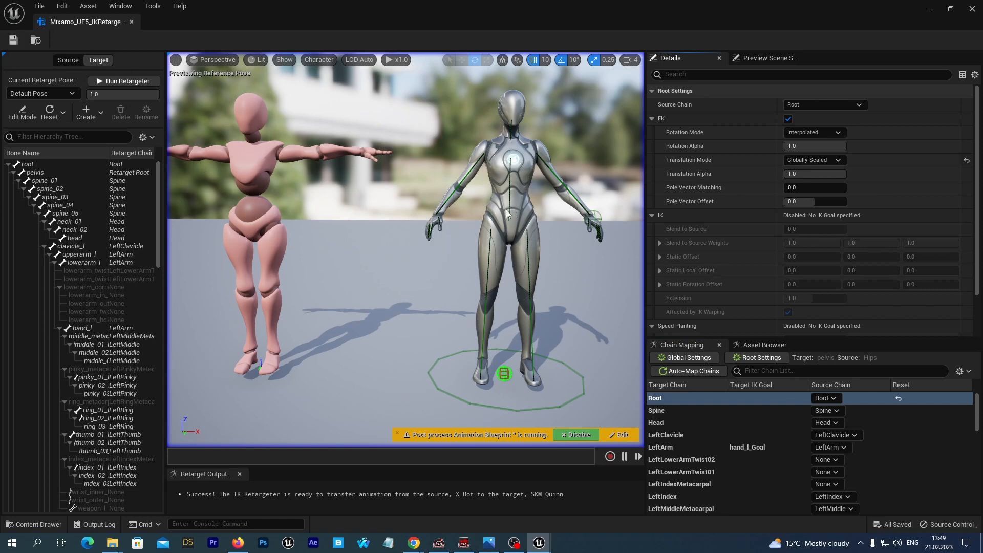
Show the full bone hierarchy in the viewport and reduce the bone draw size to about 0.5
click(362, 274)
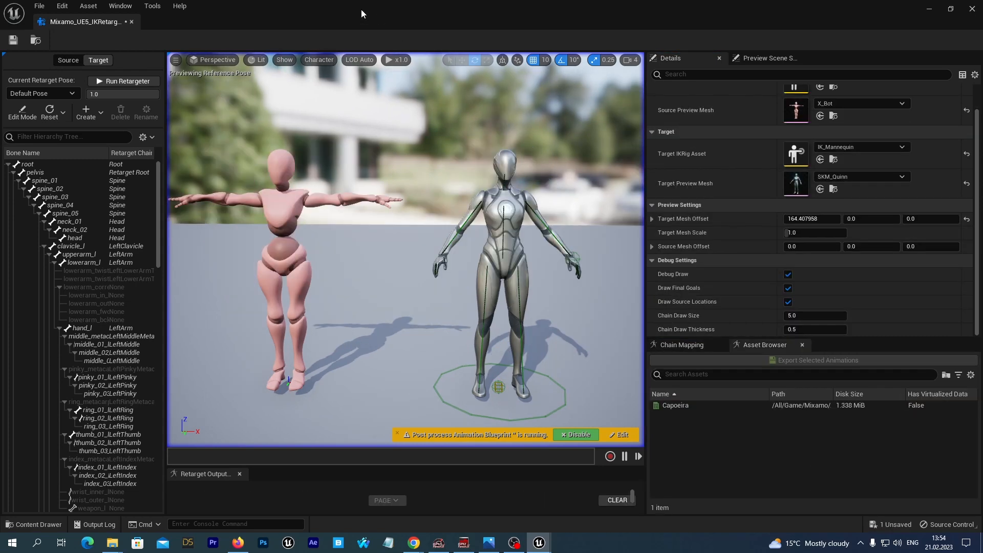
click(308, 62)
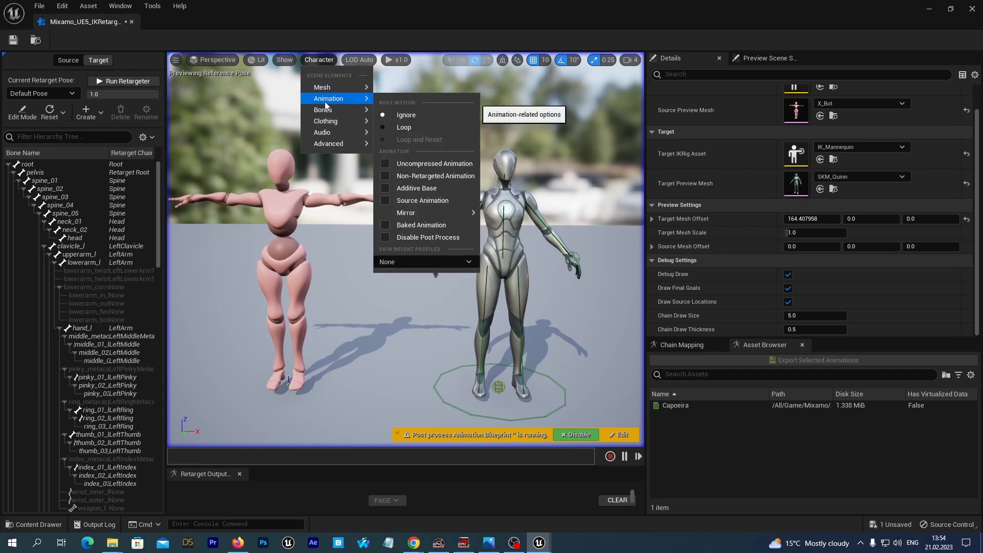
mouse_move(327, 111)
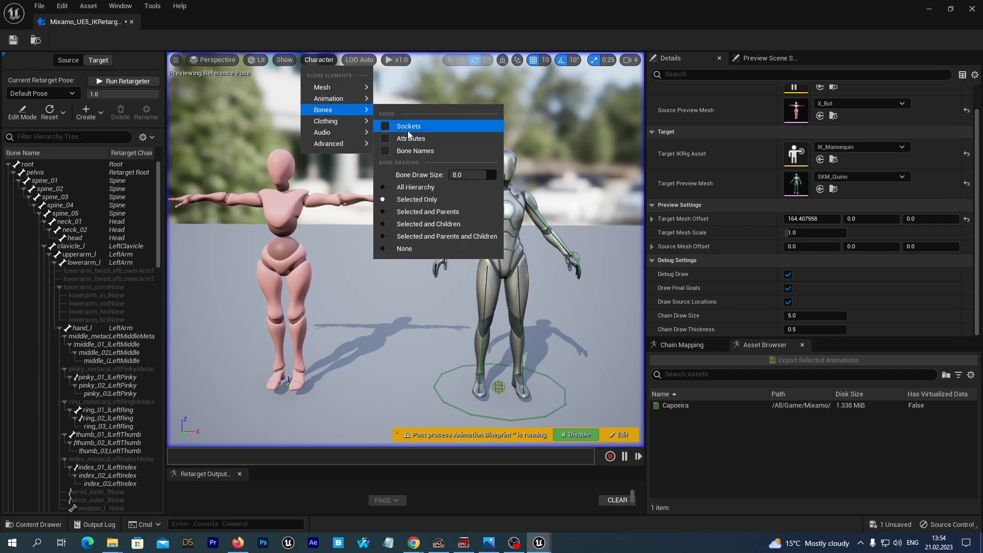
click(419, 187)
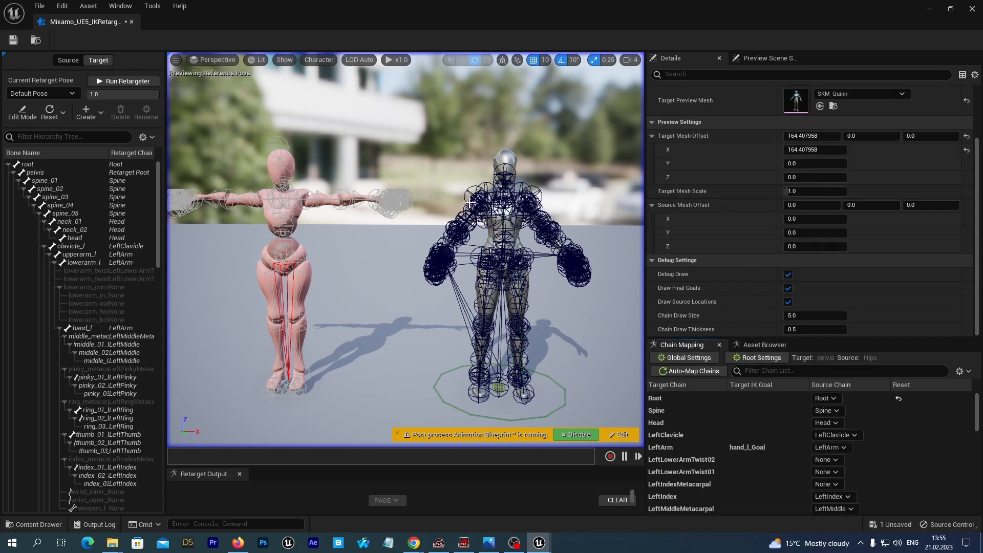
click(318, 60)
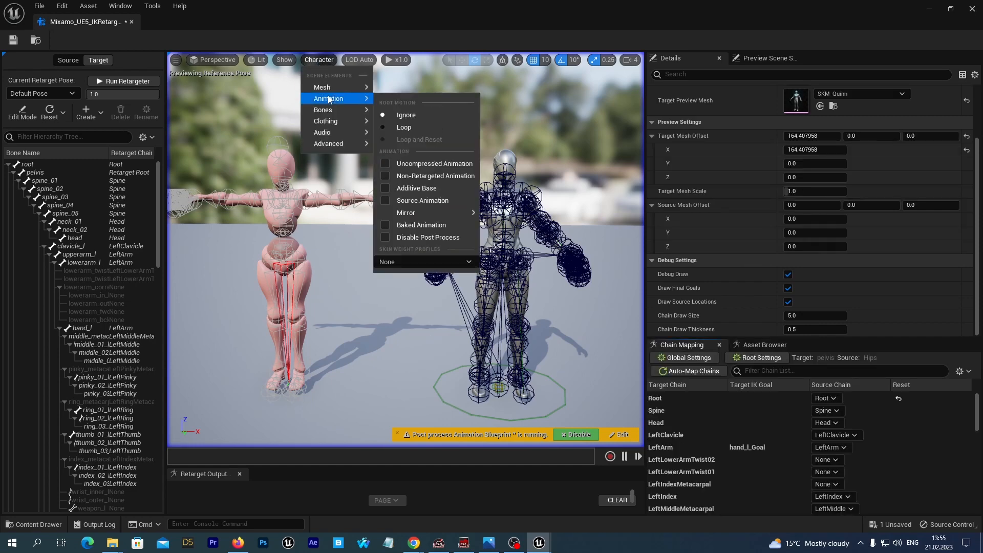
mouse_move(327, 109)
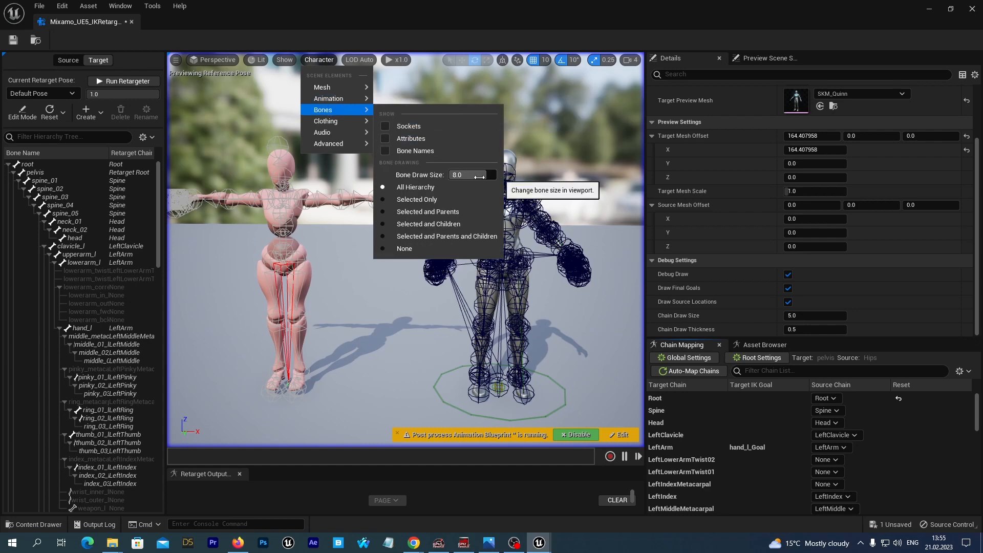
drag(473, 180, 439, 179)
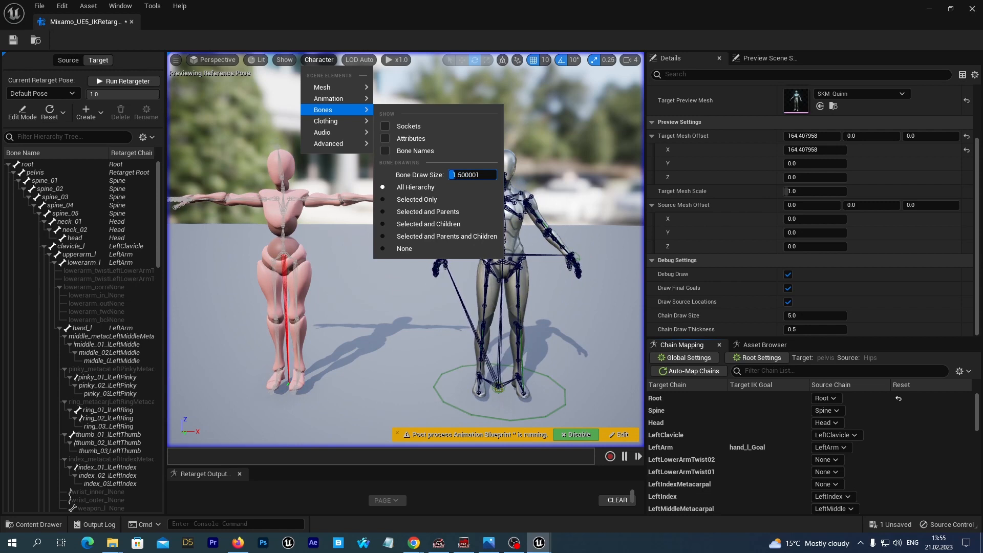
Enter Edit Mode for the target skeleton pose and select the right clavicle bone
click(417, 348)
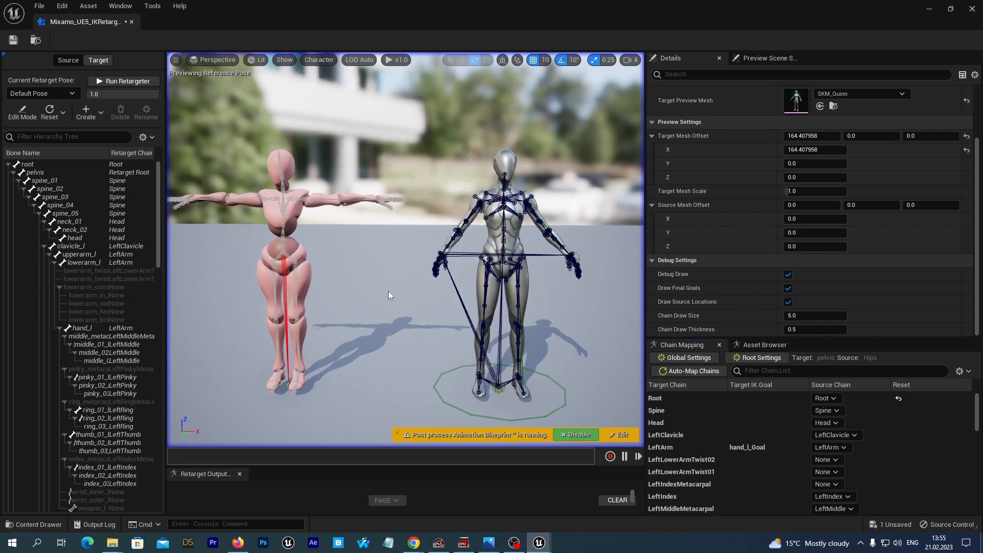
click(22, 111)
click(428, 274)
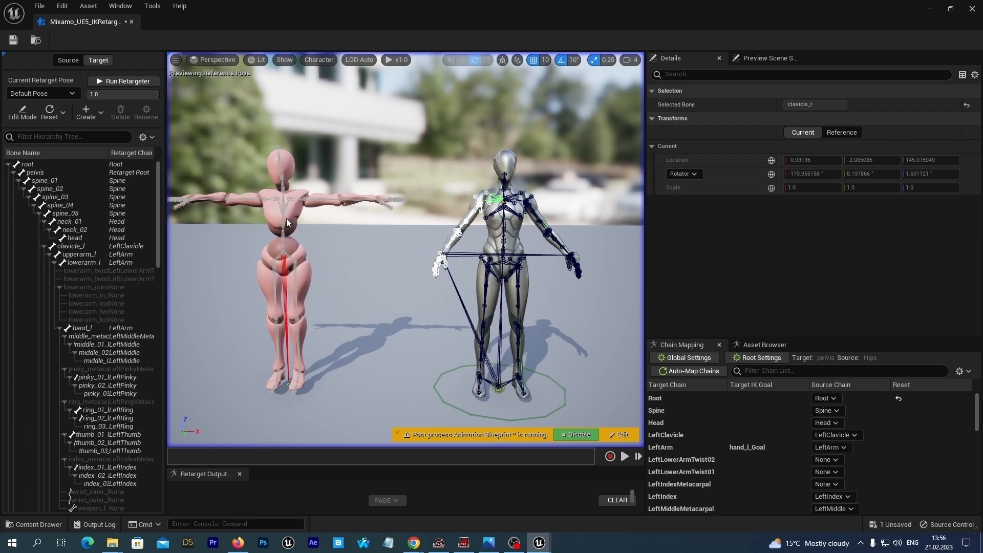
click(21, 118)
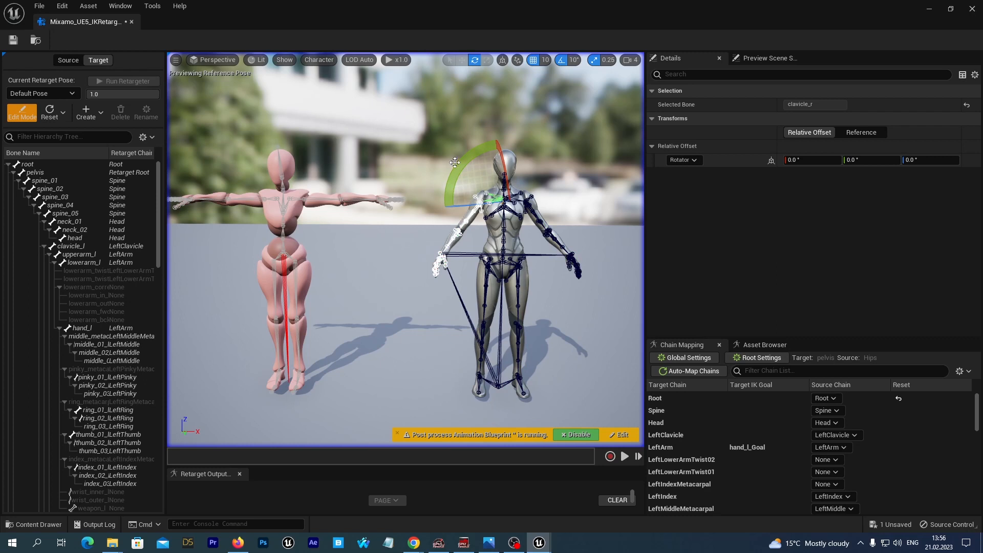
drag(460, 167, 464, 161)
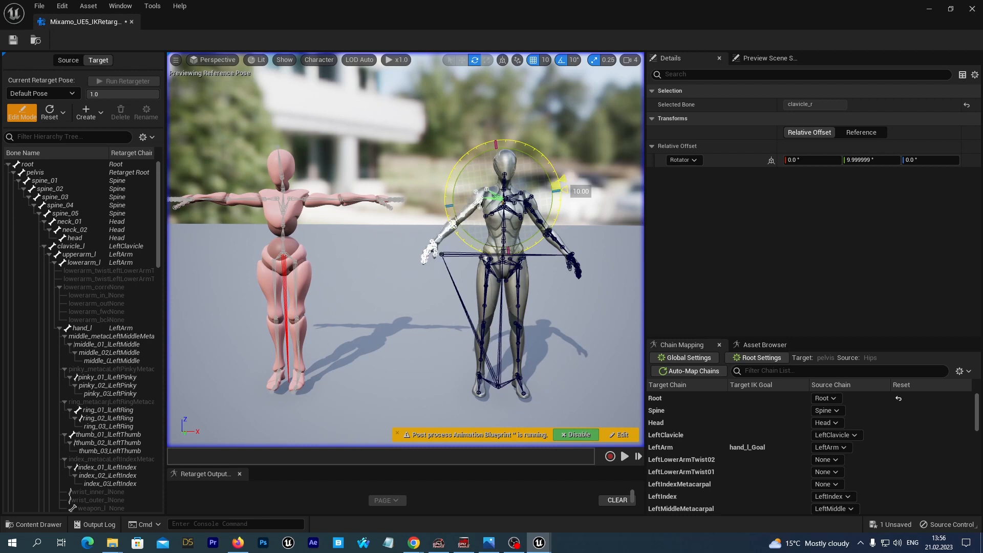
drag(464, 161, 459, 167)
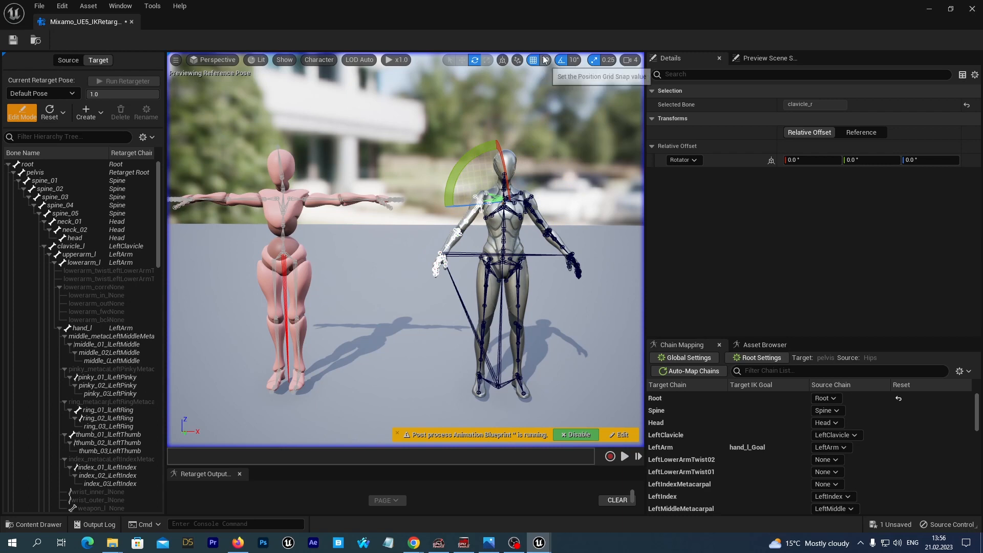
Set the rotation snap angle to 5°
click(574, 60)
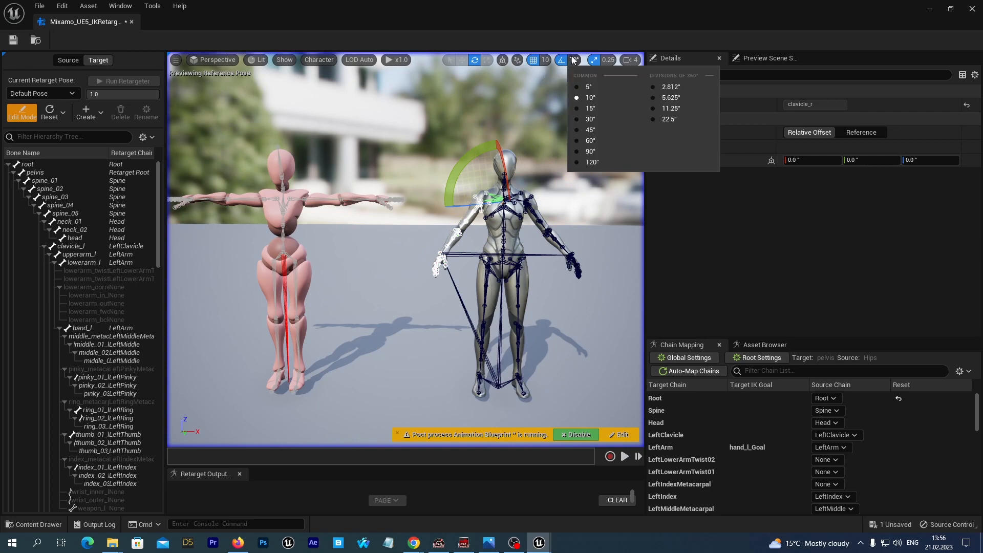
click(577, 86)
click(616, 217)
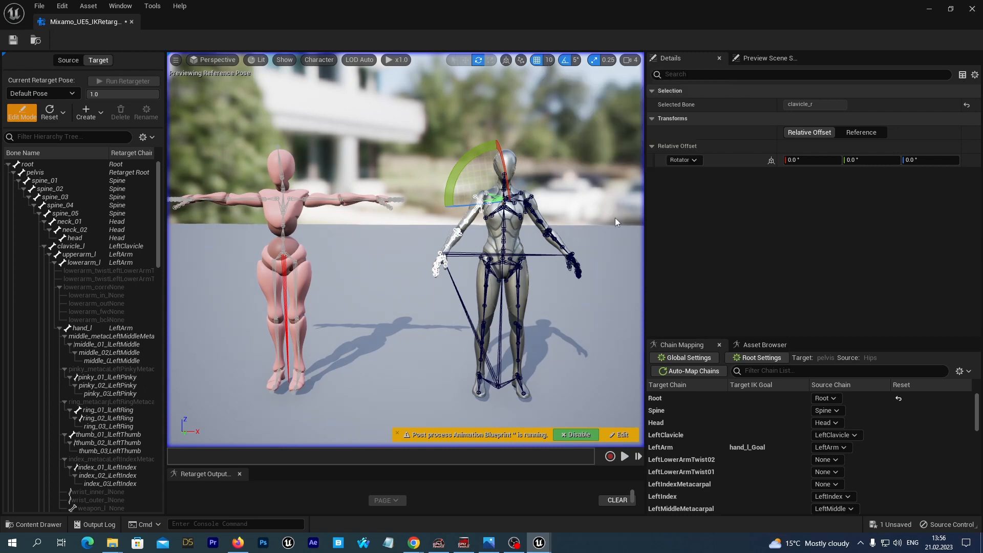
Try rotating the left clavicle bone, then undo the rotation
click(494, 201)
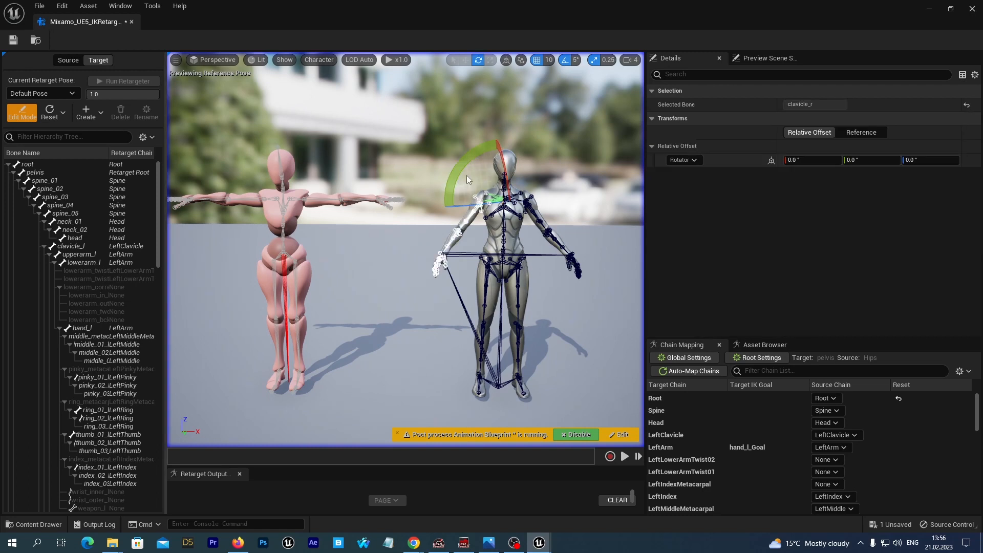
drag(454, 172, 454, 172)
drag(454, 170, 523, 193)
click(519, 196)
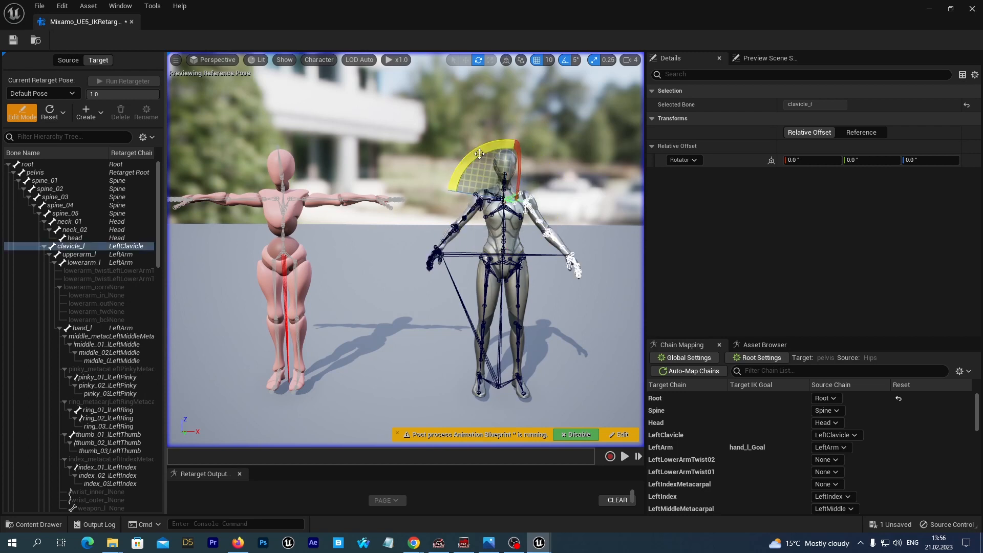
drag(477, 151, 478, 153)
click(62, 6)
click(83, 33)
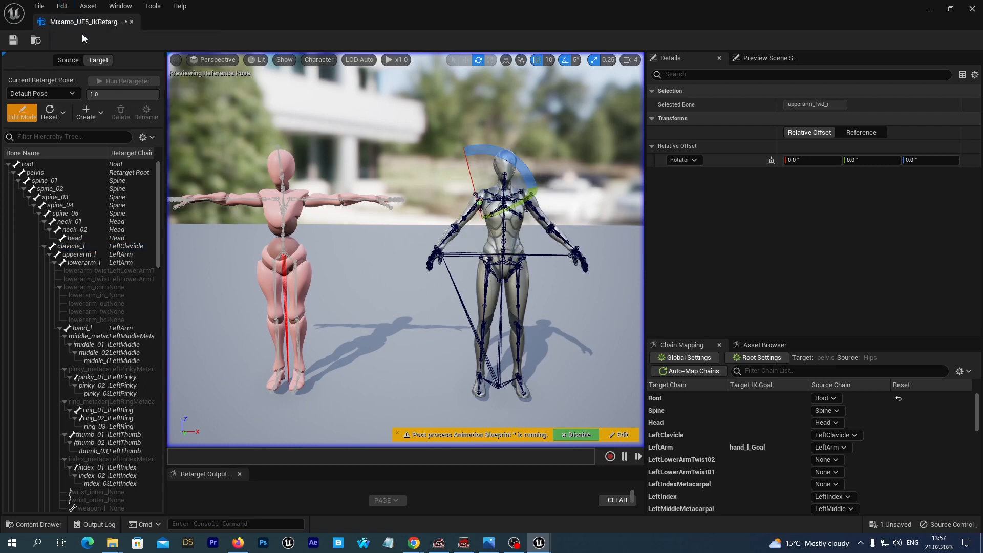
Rotate the right and left upper arm bones 50° into a T-pose and save the retargeter
click(475, 209)
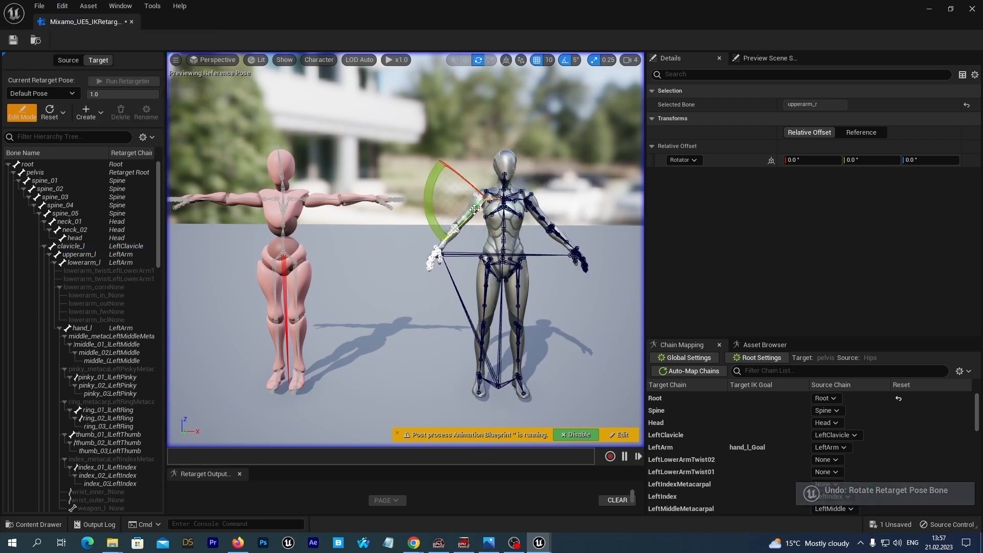
drag(431, 213, 480, 217)
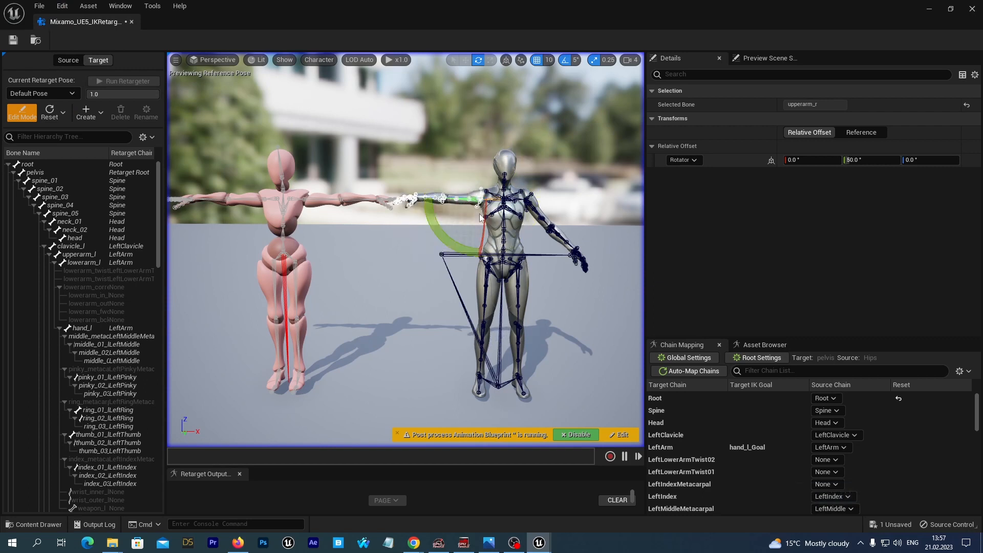
click(541, 214)
drag(474, 188, 472, 233)
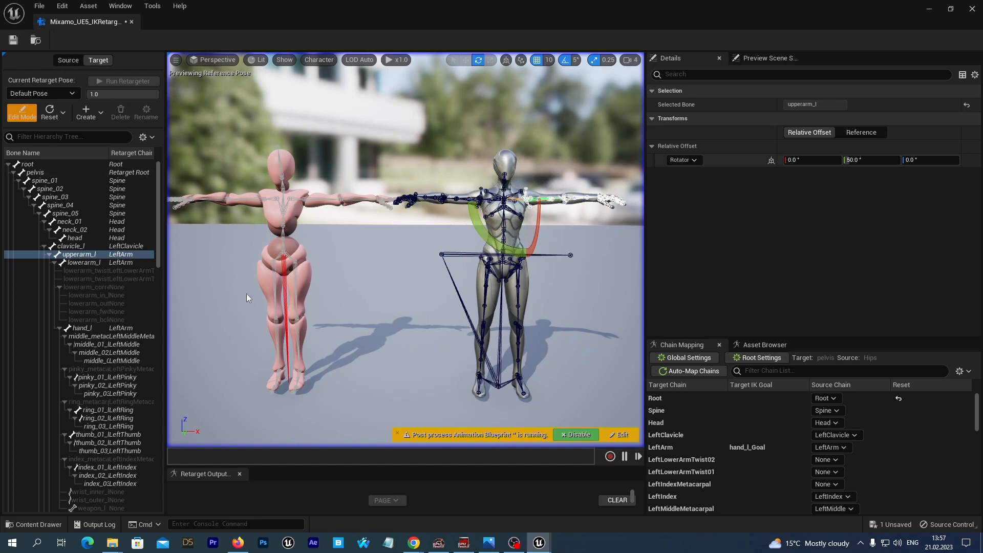
click(13, 41)
Exit Edit Mode and preview the Capoeira animation from the asset browser
click(18, 114)
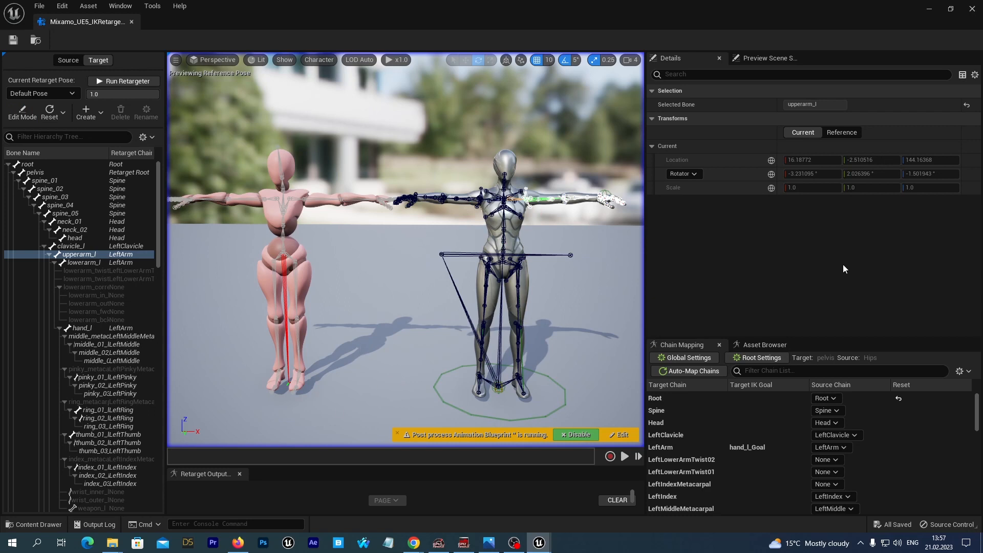
click(754, 345)
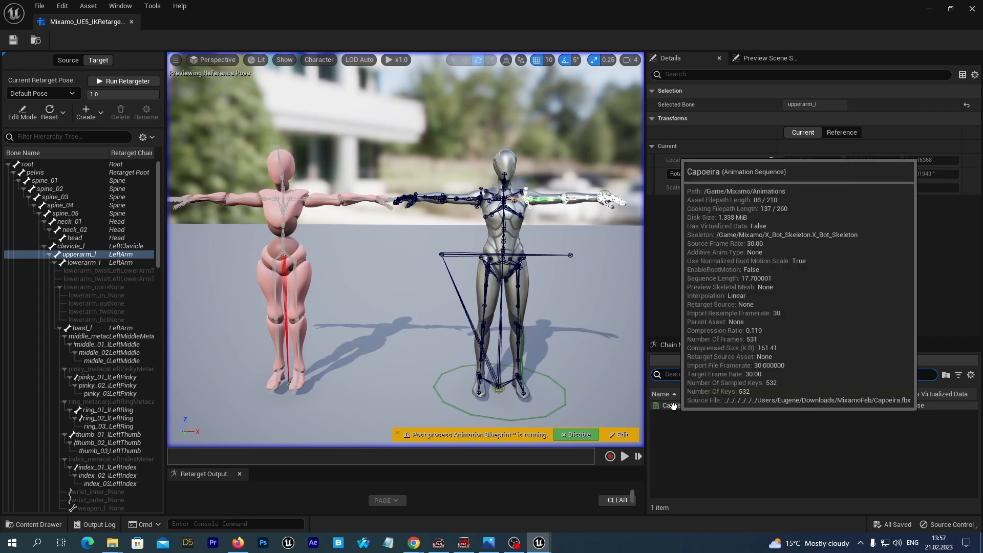
double_click(674, 406)
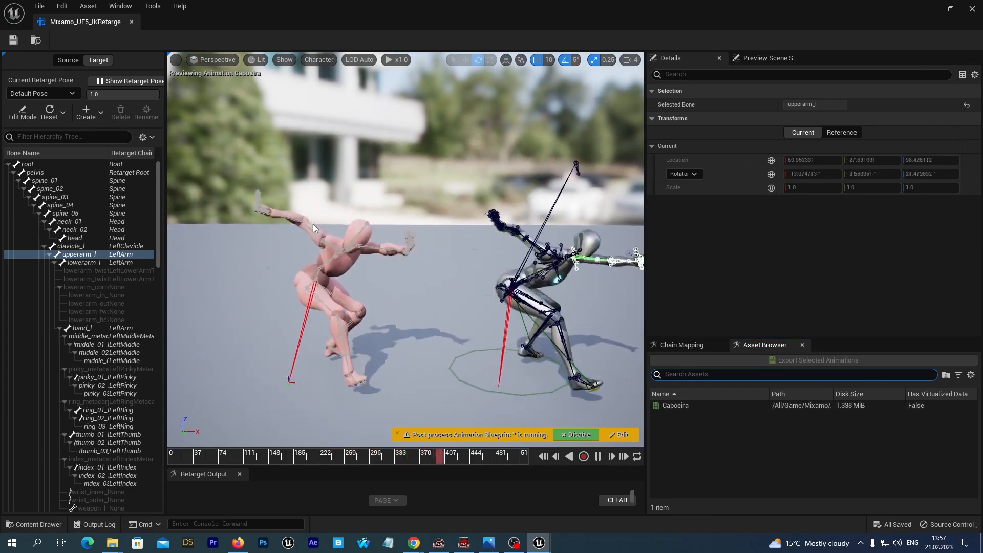
Set the viewport bone drawing to show only the selected bone
click(313, 60)
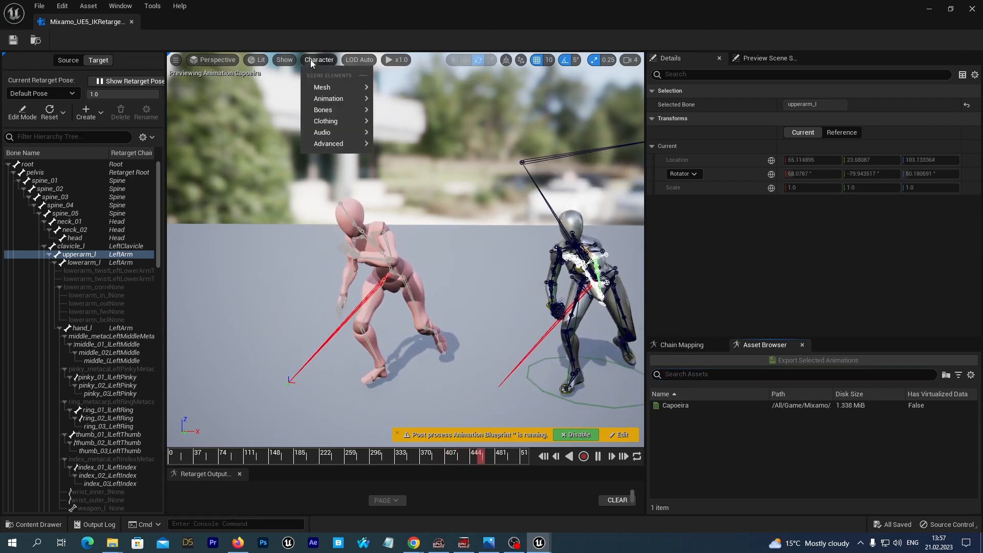
mouse_move(333, 112)
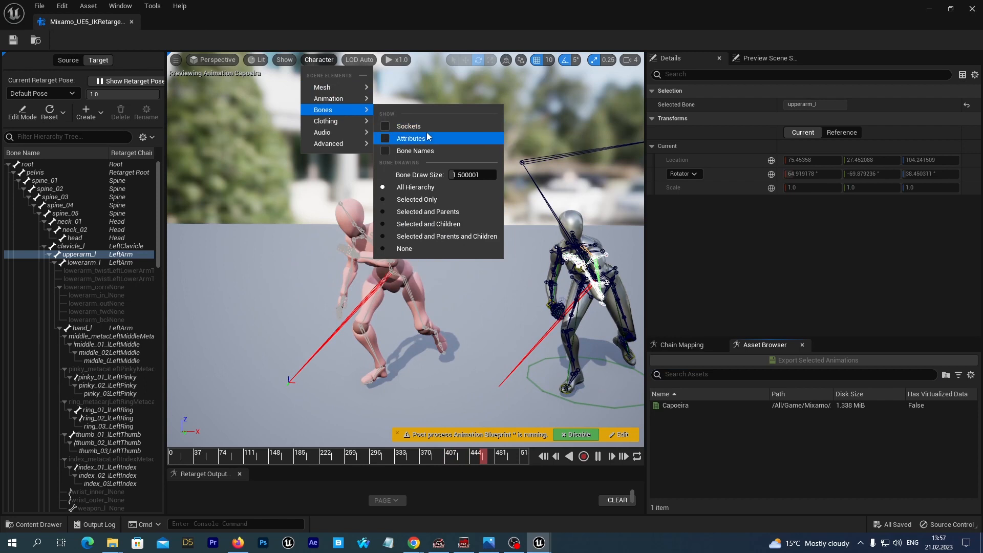
click(415, 200)
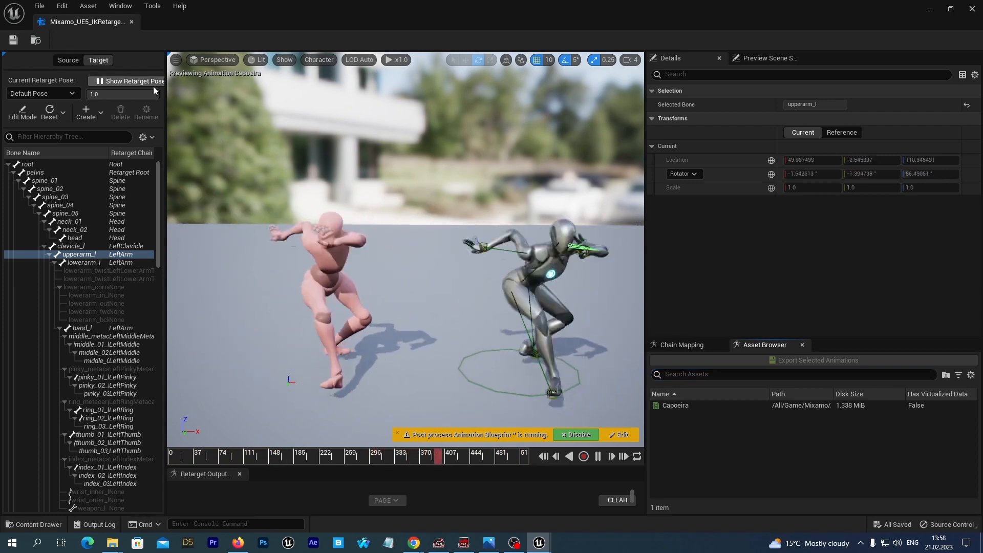
Return to the retarget pose and show the full bone hierarchy in the viewport
click(122, 82)
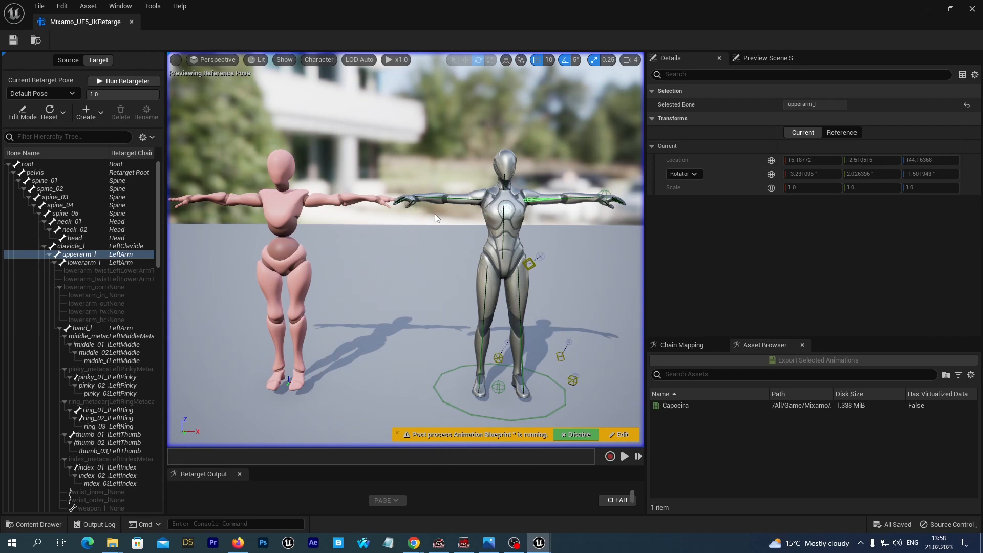
alt+drag(434, 218, 437, 366)
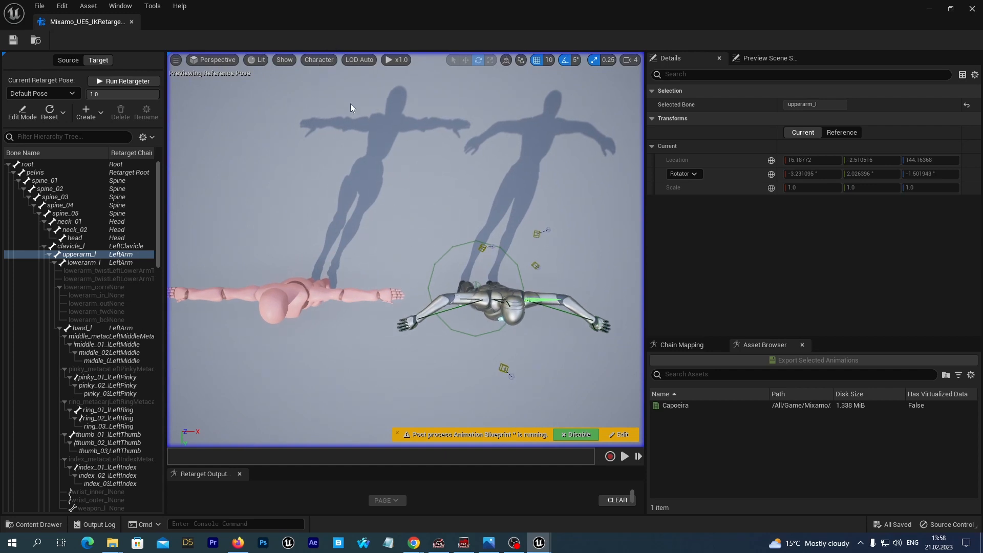
click(317, 60)
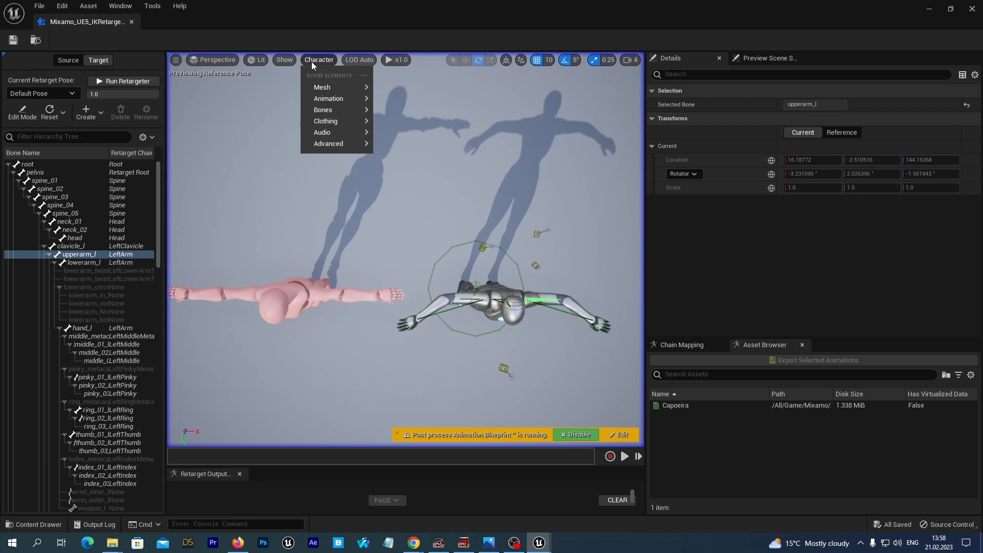
mouse_move(326, 110)
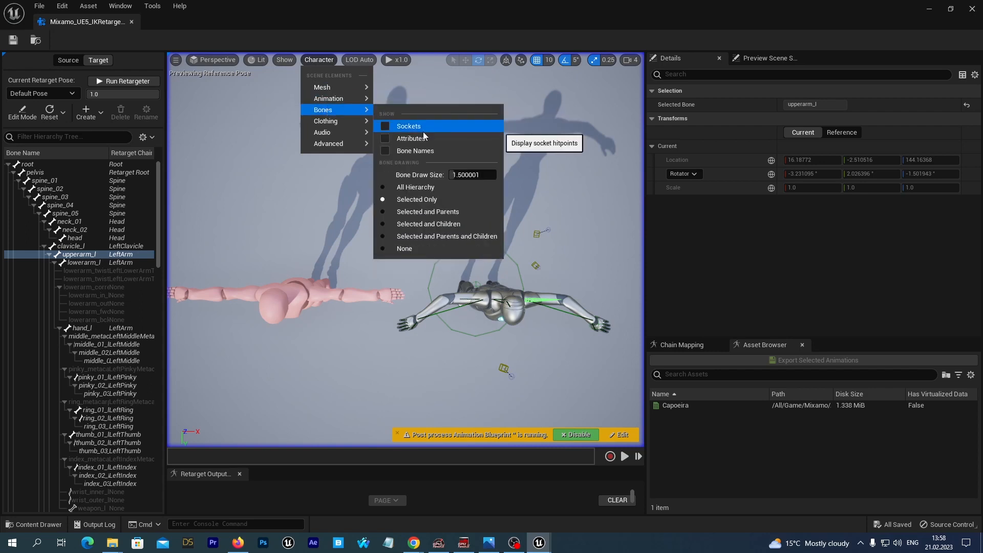
click(411, 187)
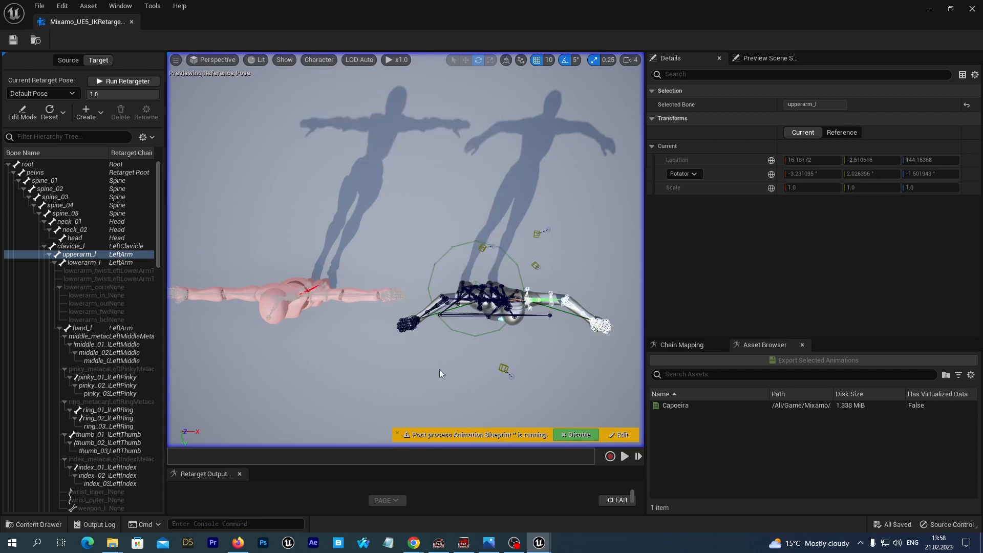
In Edit Mode, rotate the right and left forearm bones by -30°
click(444, 300)
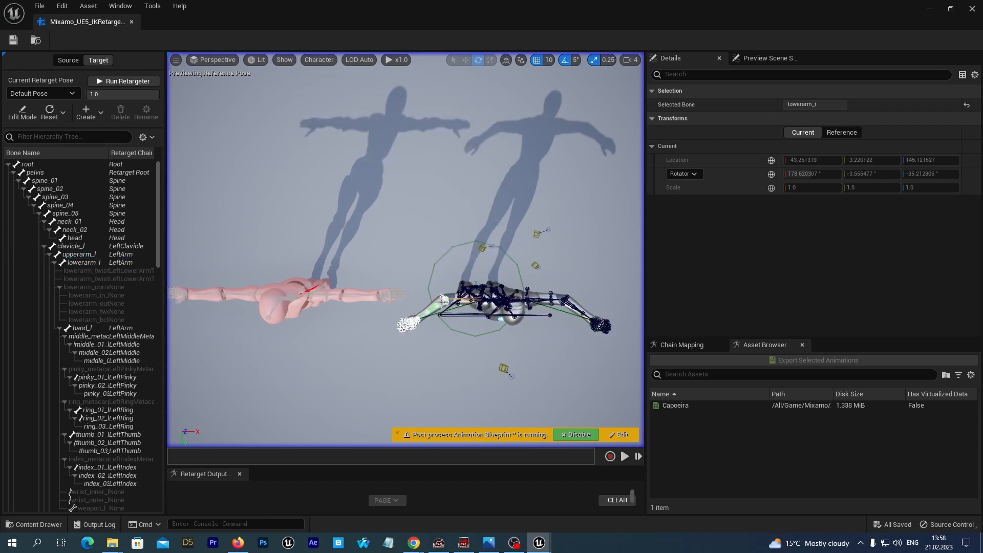
click(32, 115)
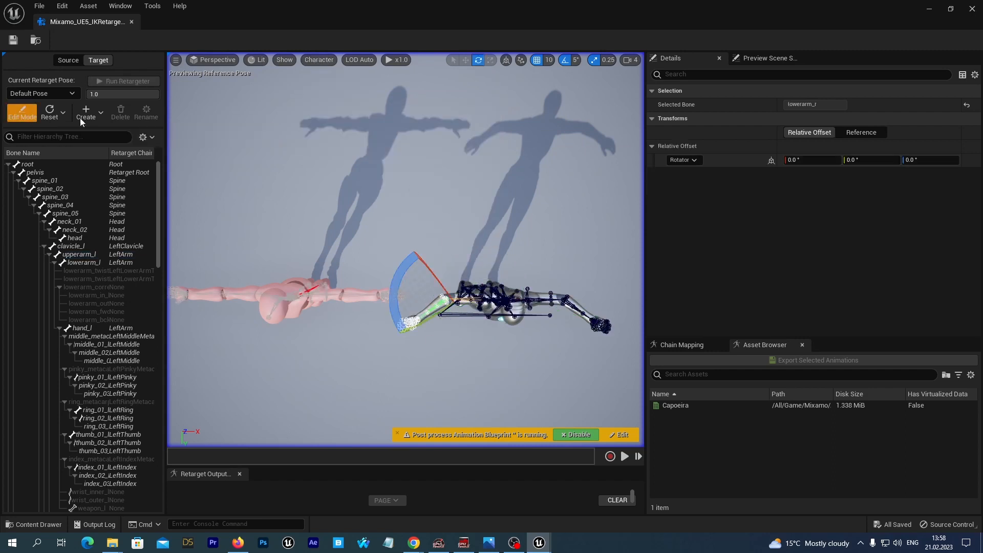
drag(394, 303, 395, 282)
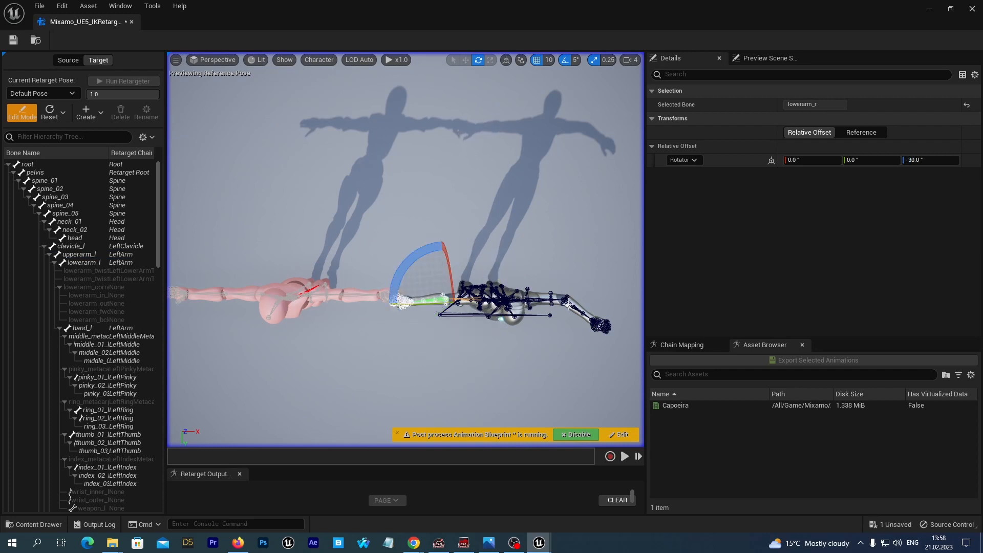
click(567, 304)
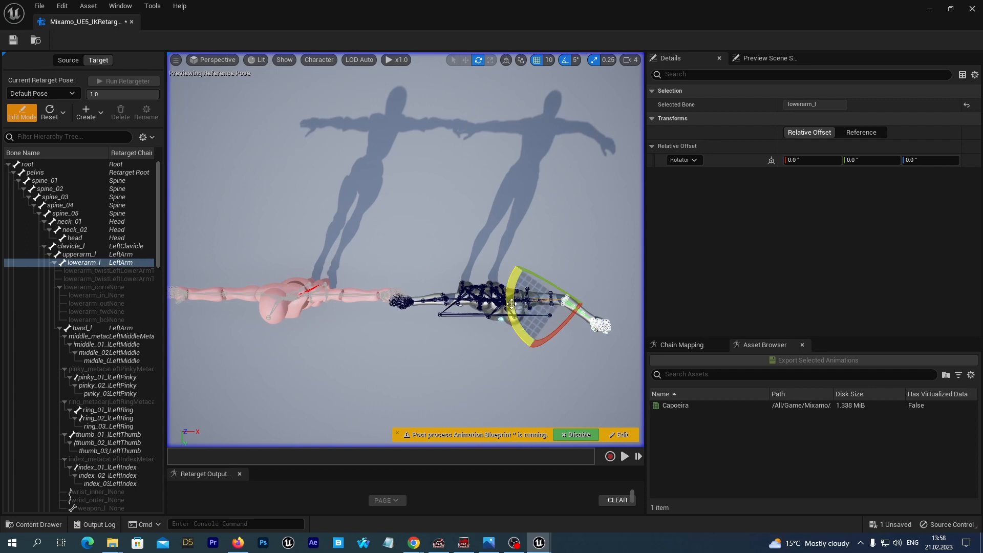
mouse_move(509, 304)
mouse_down()
mouse_move(511, 322)
mouse_move(508, 306)
mouse_up()
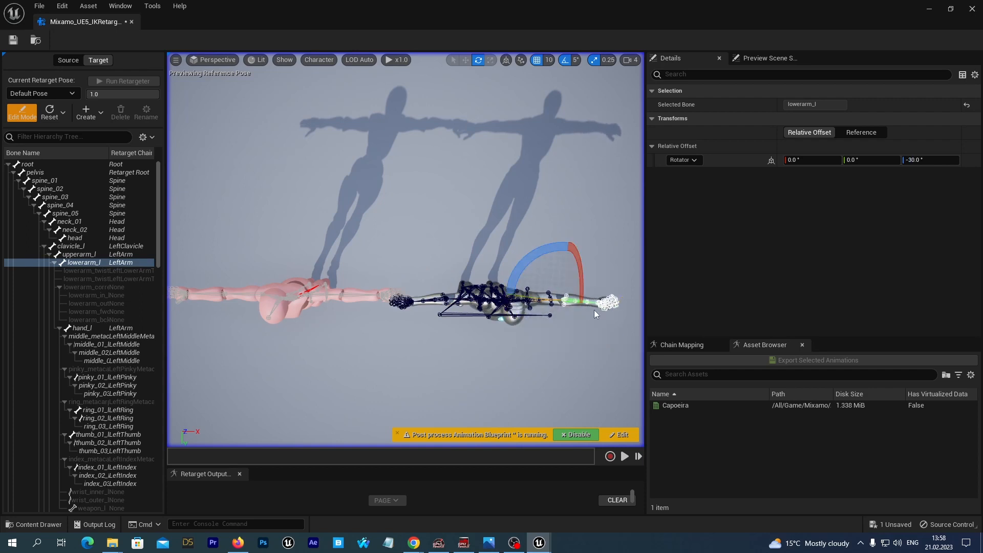
Rotate the left and right hand bones by -5°
click(607, 302)
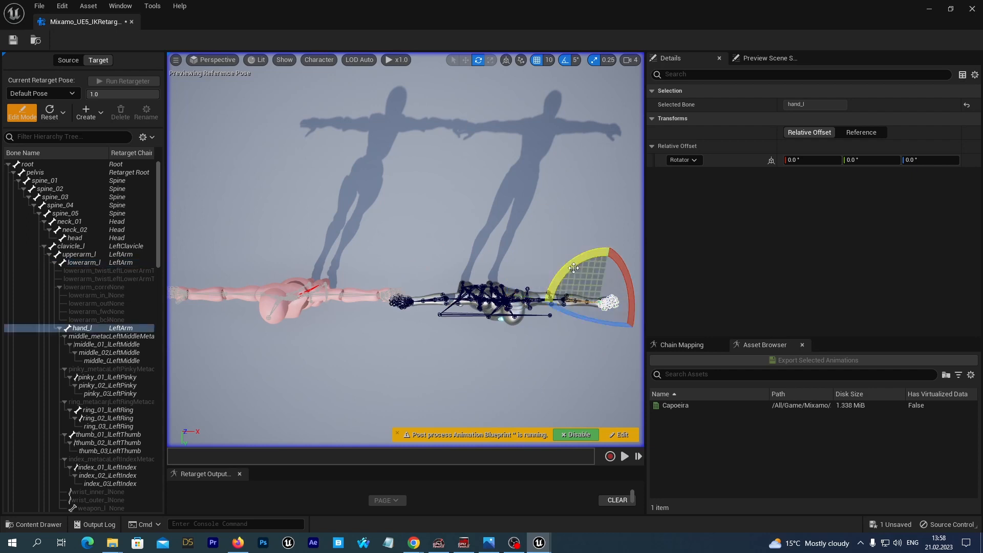
drag(574, 265, 574, 266)
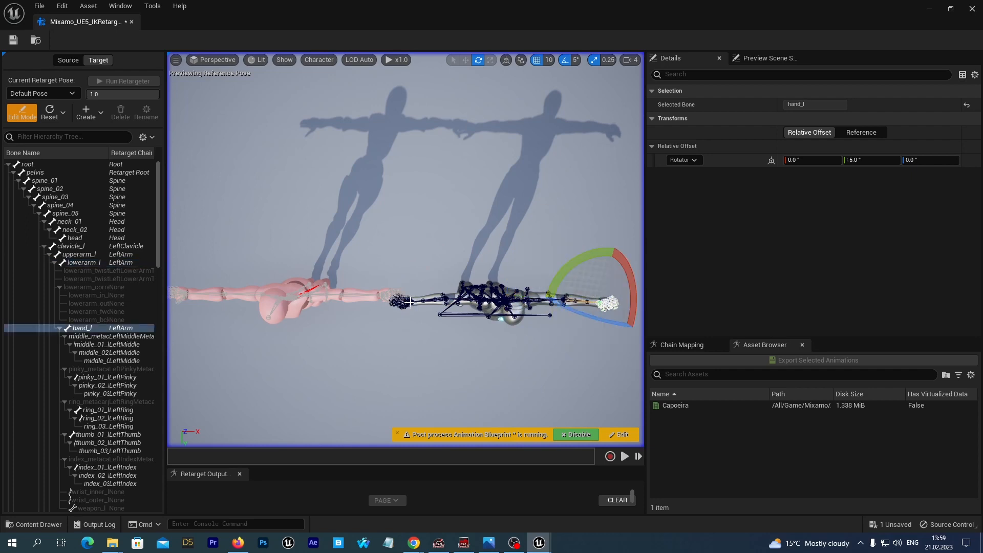
click(410, 302)
drag(442, 263, 444, 265)
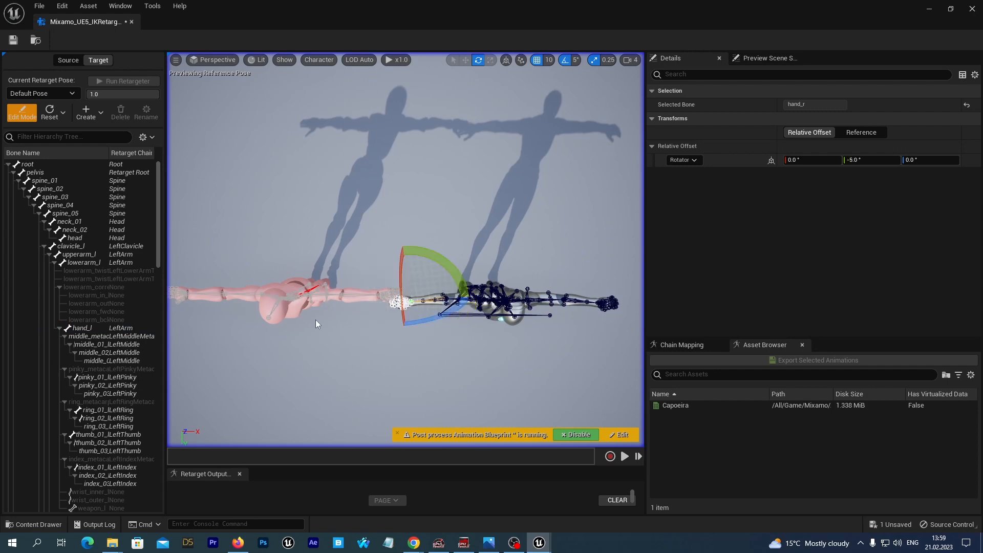
Save the retargeter and exit Edit Mode
alt+drag(320, 340, 323, 242)
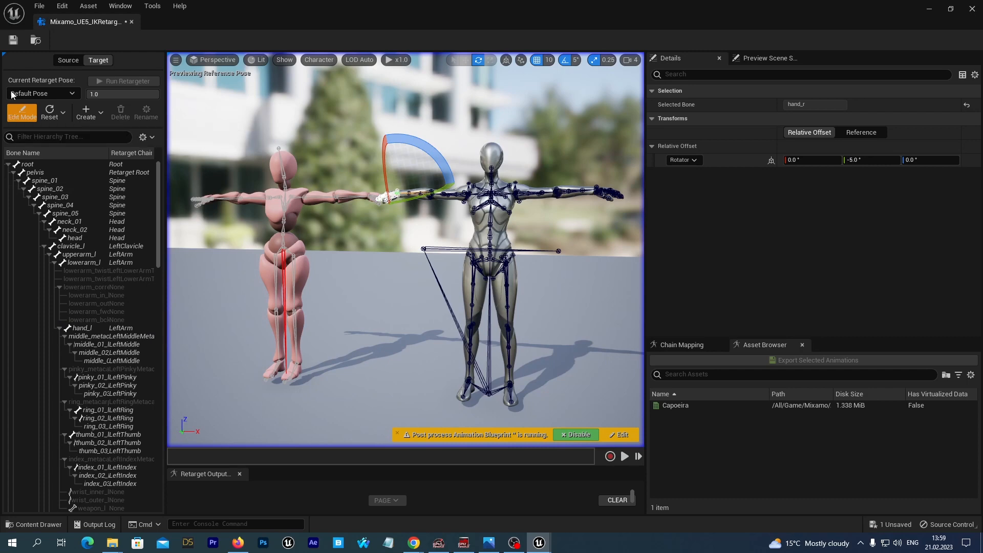
click(13, 40)
click(22, 113)
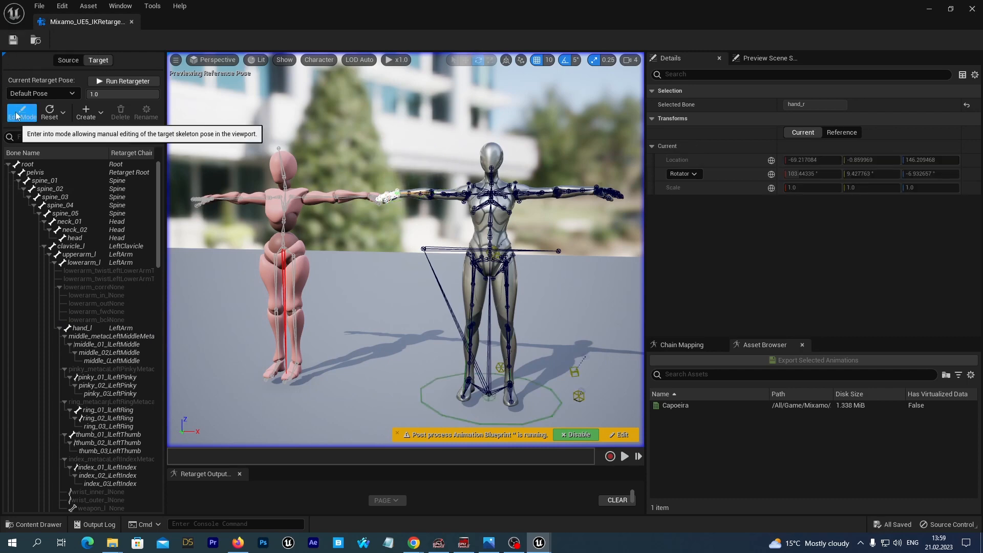
Turn off bone drawing in the retargeter viewport
alt+drag(403, 302, 444, 302)
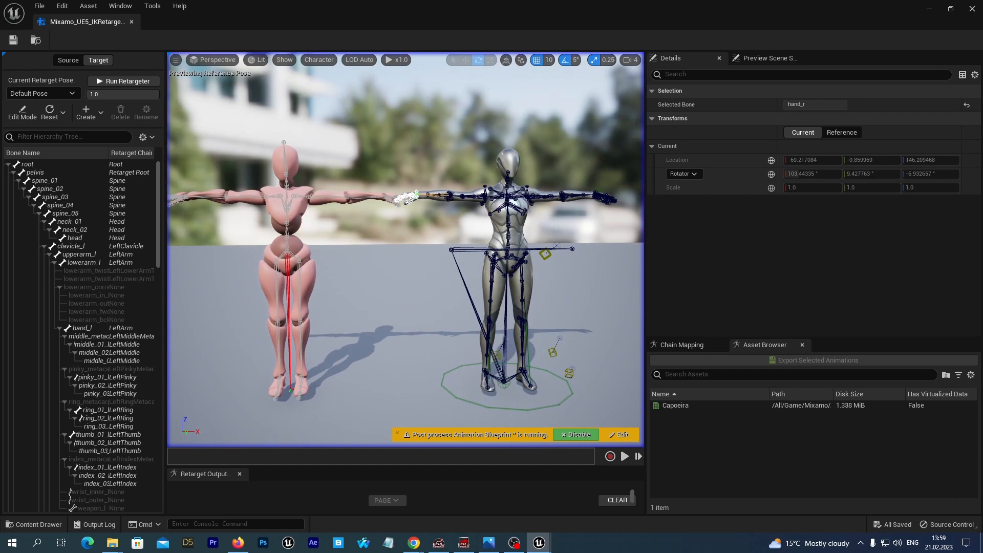
click(314, 60)
mouse_move(330, 111)
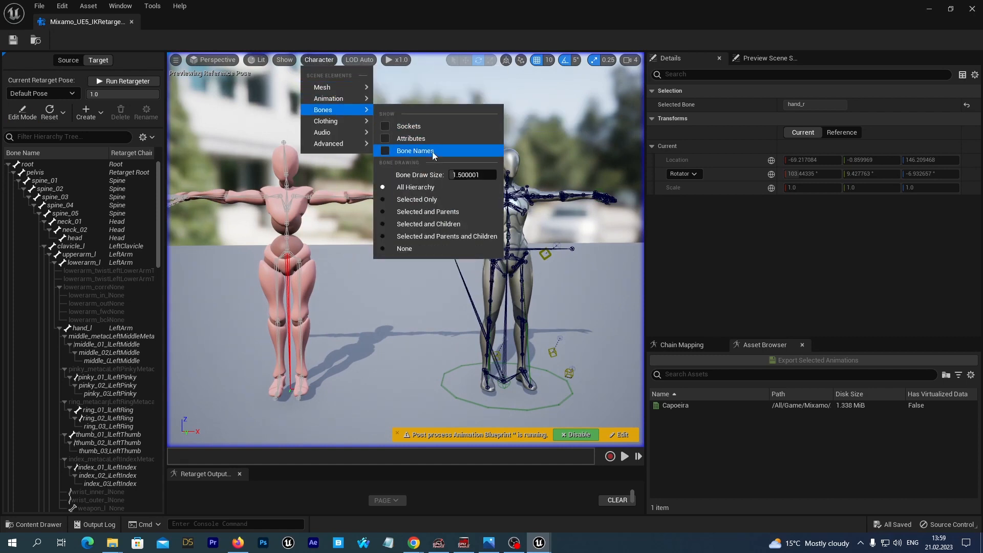
click(405, 248)
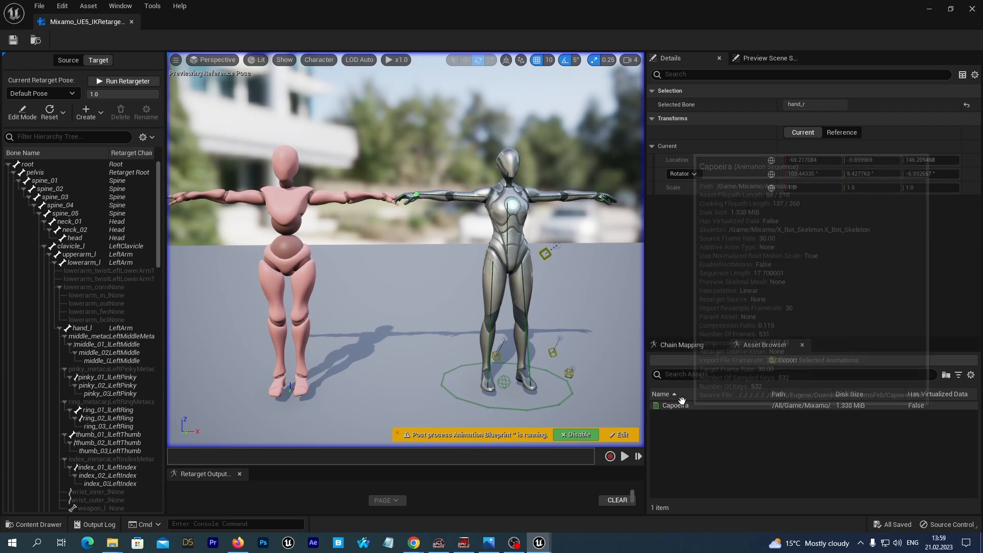
Preview the Capoeira animation playing on both characters, then close the retargeter editor
click(681, 402)
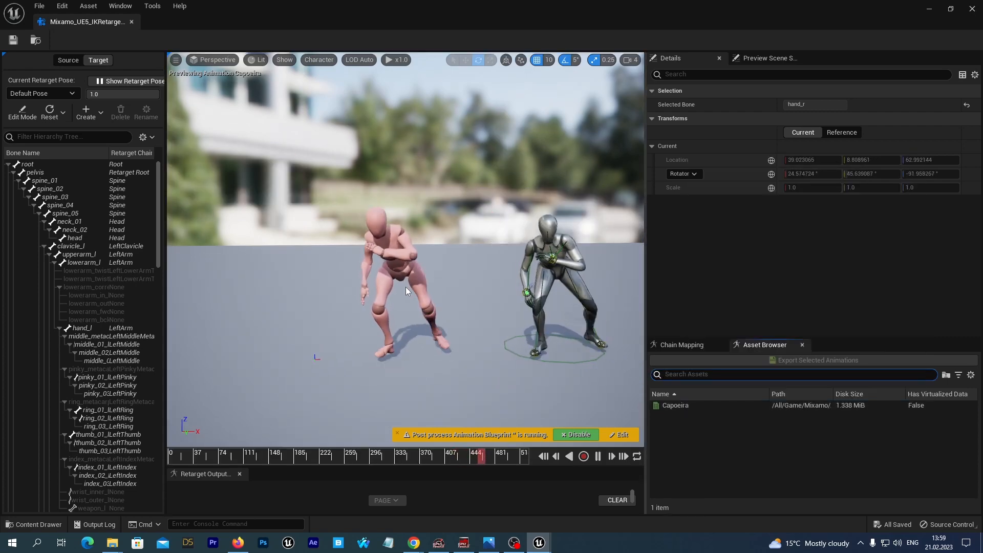
alt+drag(451, 286, 466, 267)
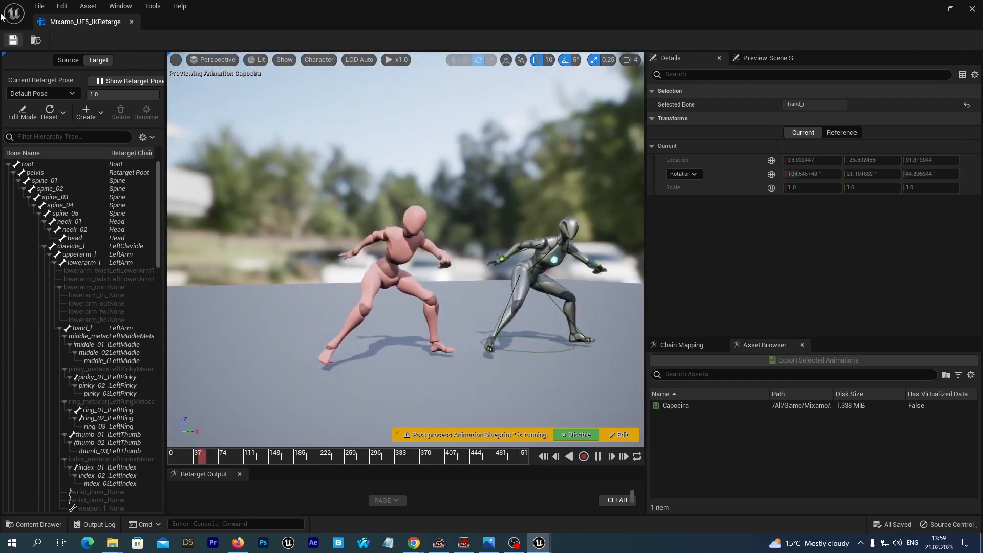
click(971, 9)
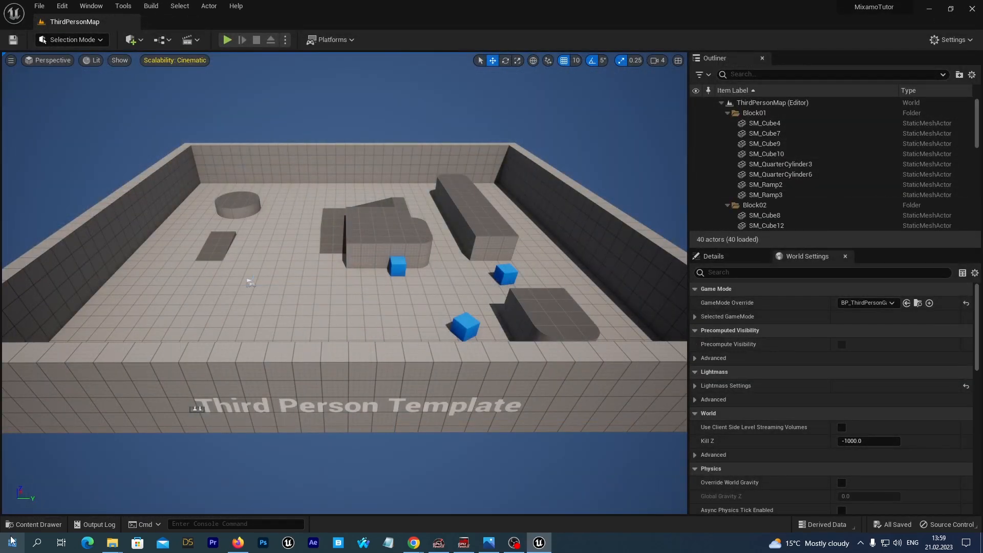
Duplicate and retarget the Capoeira animation with Mixamo_UE5_IKRetargeter, using the prefix Quinn_
click(34, 525)
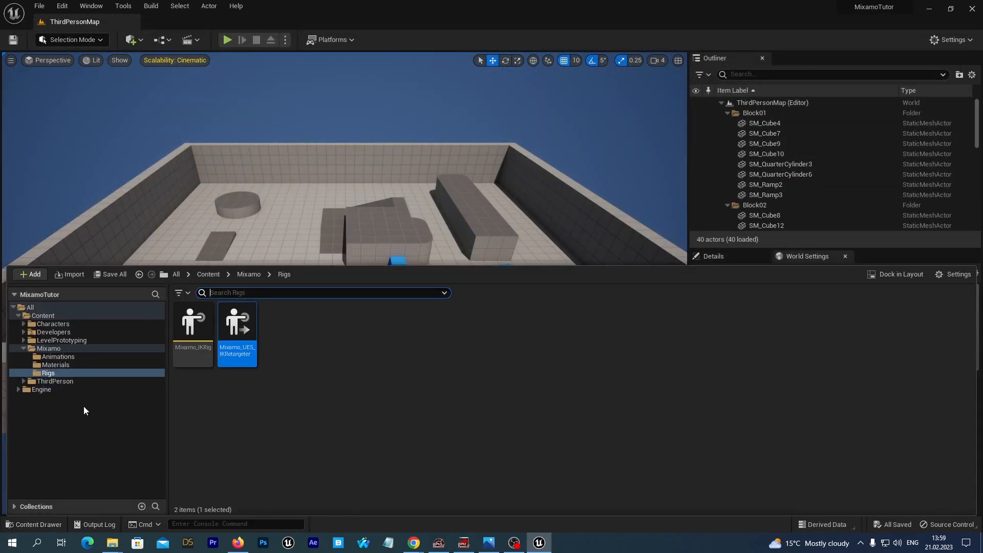
click(57, 356)
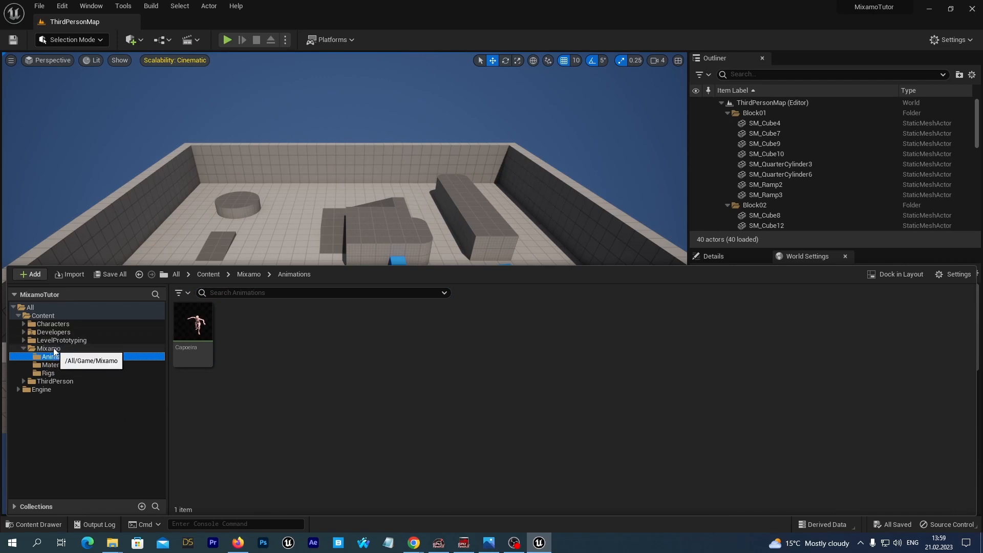
click(193, 327)
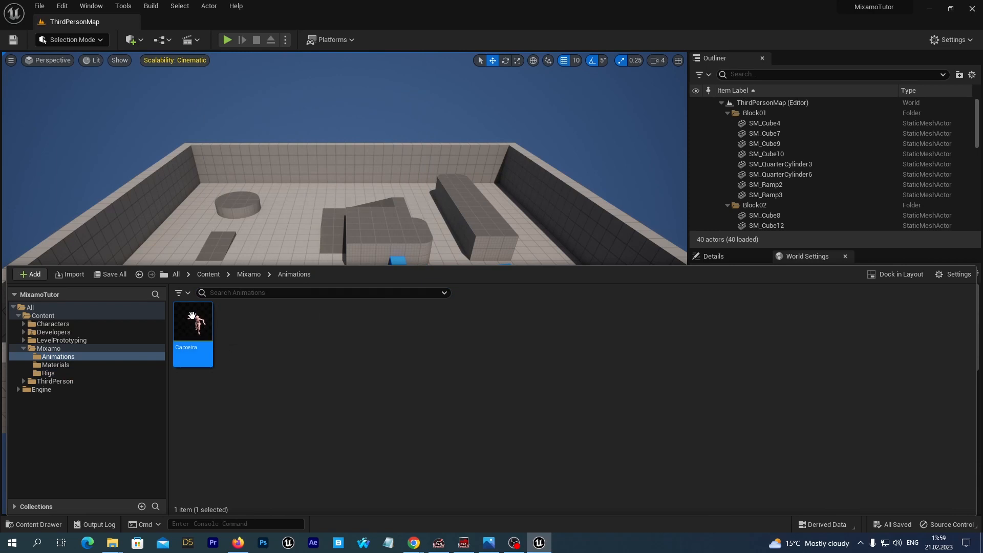
right_click(196, 329)
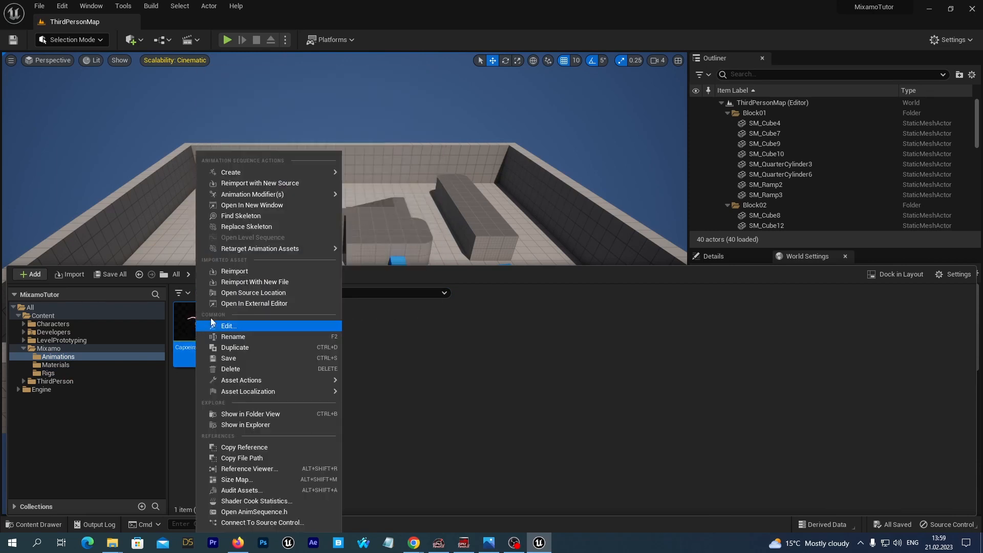
mouse_move(307, 249)
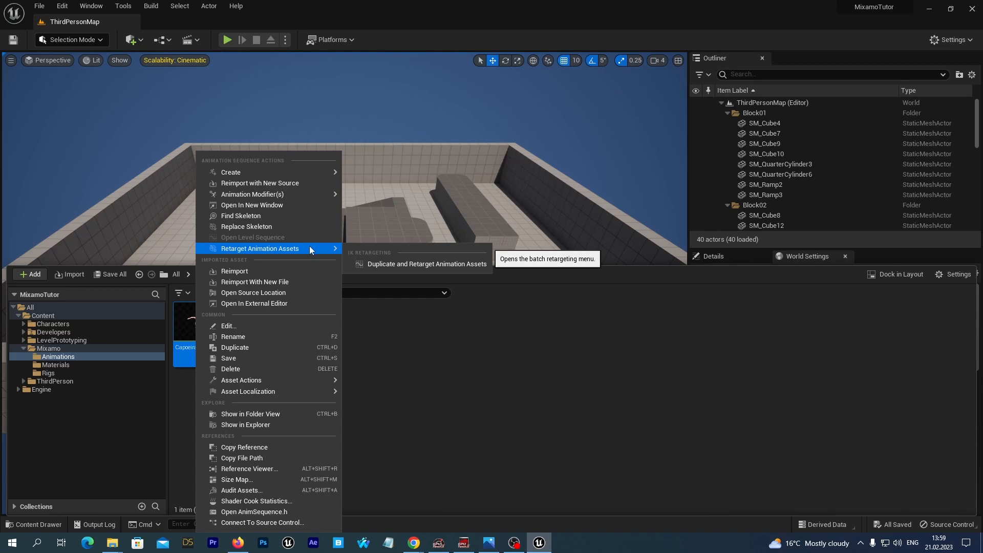
click(398, 264)
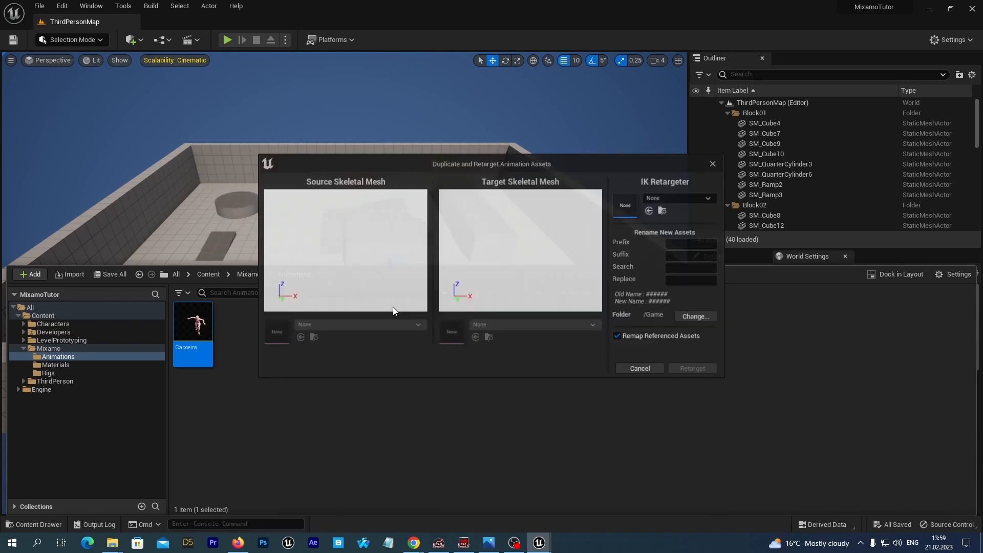
click(666, 199)
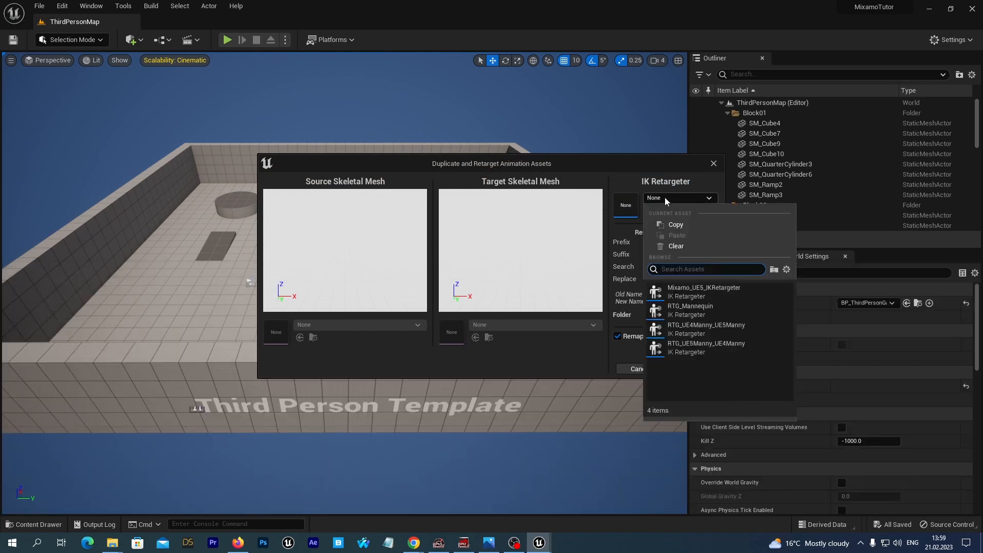
click(687, 291)
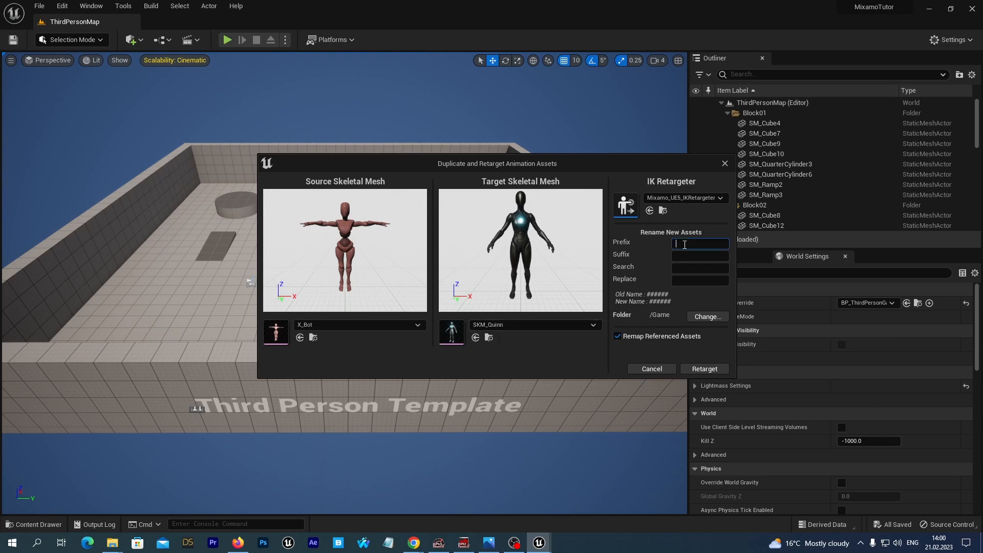
text(Quinn_)
click(697, 370)
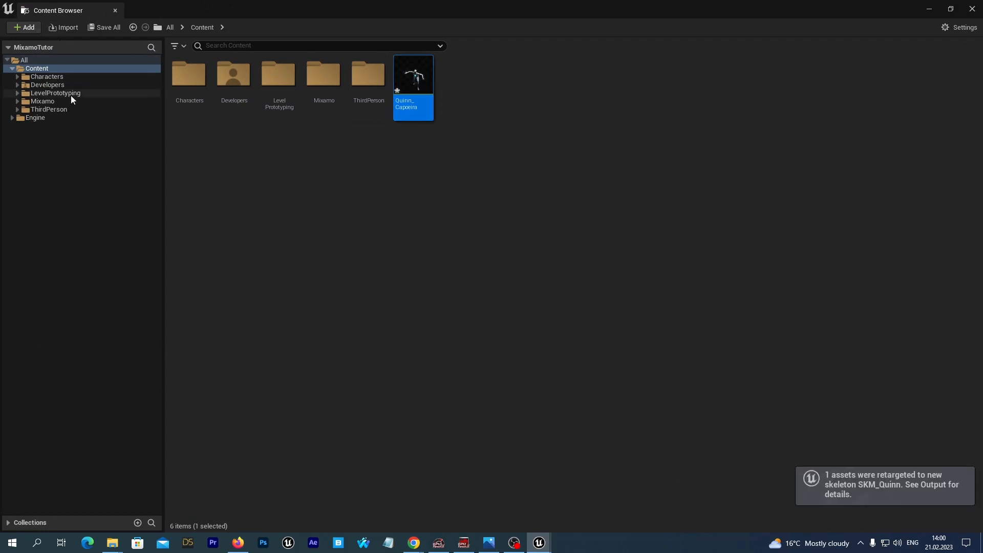
Save the new Quinn_Capoeira asset and open it
click(102, 27)
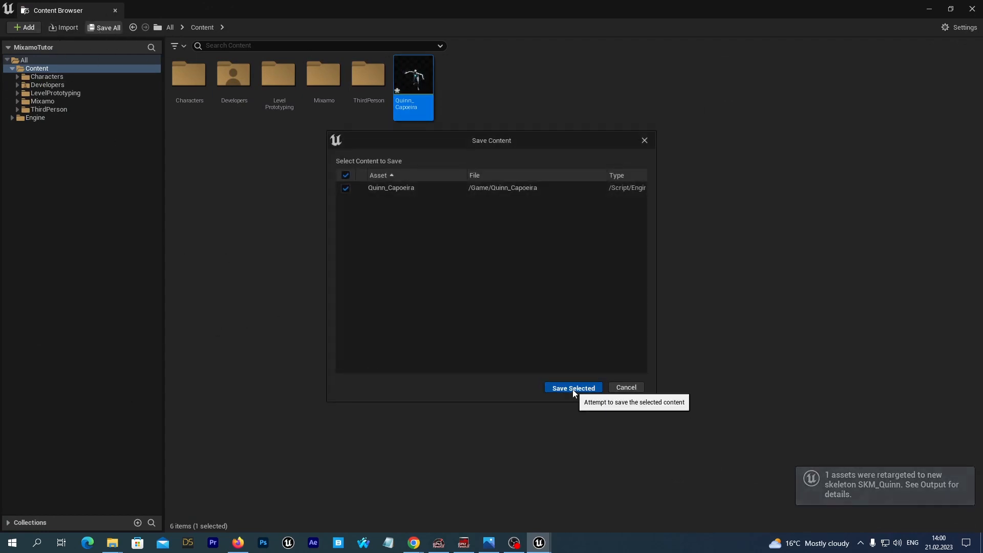
click(573, 388)
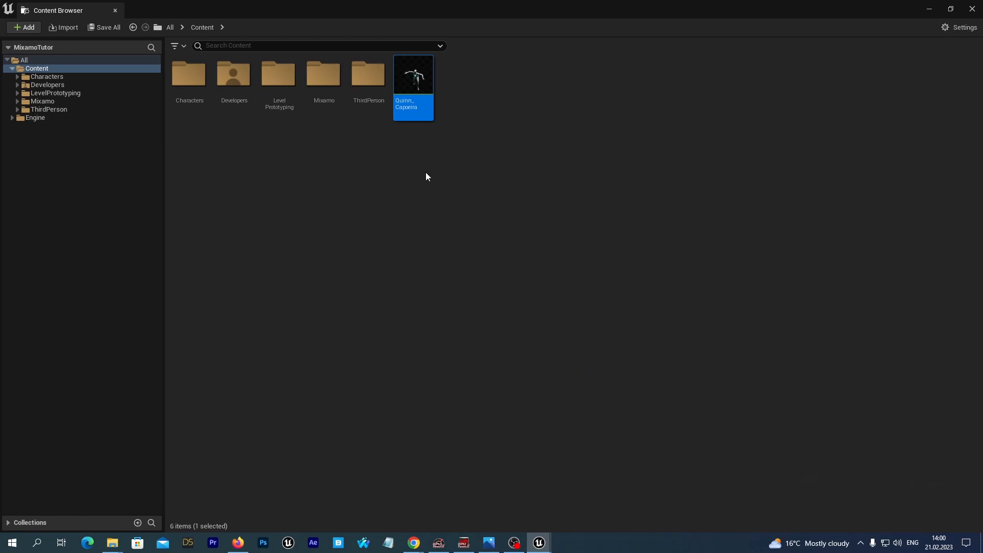
double_click(414, 85)
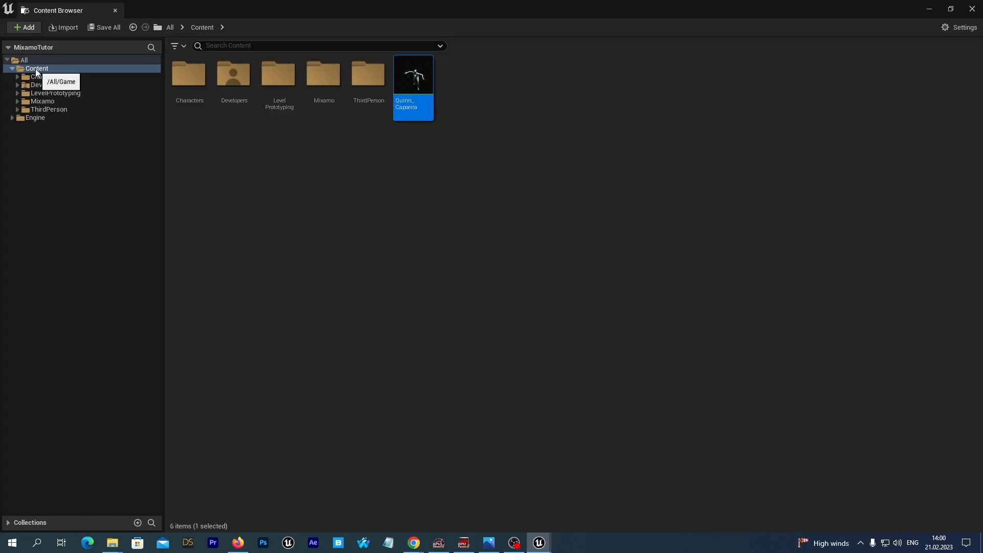
Create a new folder named AnimationsUE5 under Content
right_click(35, 69)
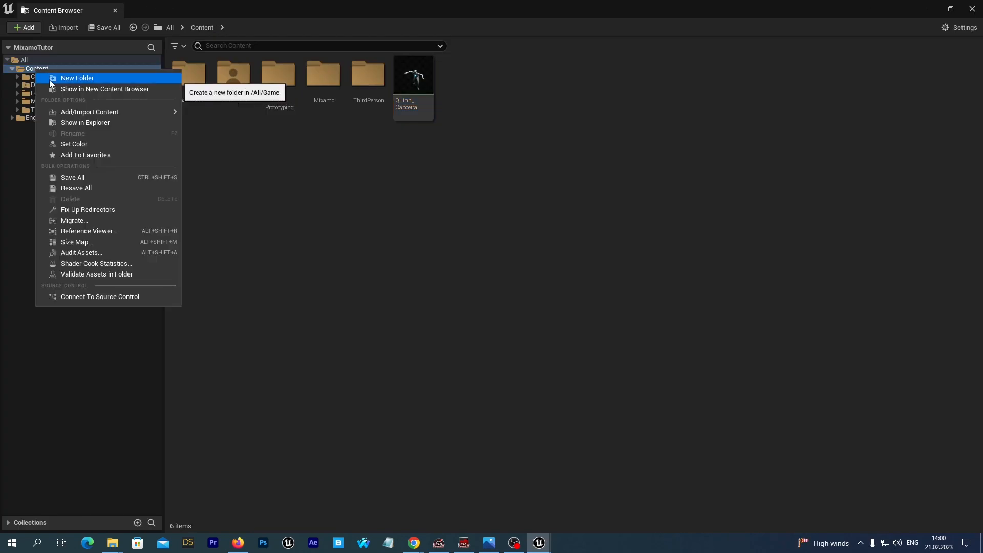
click(51, 78)
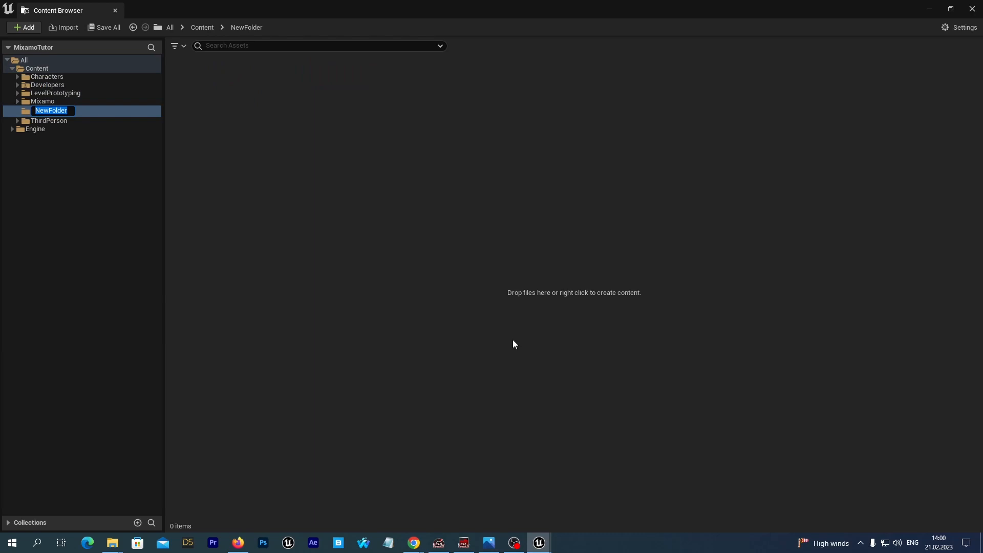
text(AnimationsUE5)
key(Return)
Move the Quinn_Capoeira animation into the AnimationsUE5 folder
click(50, 68)
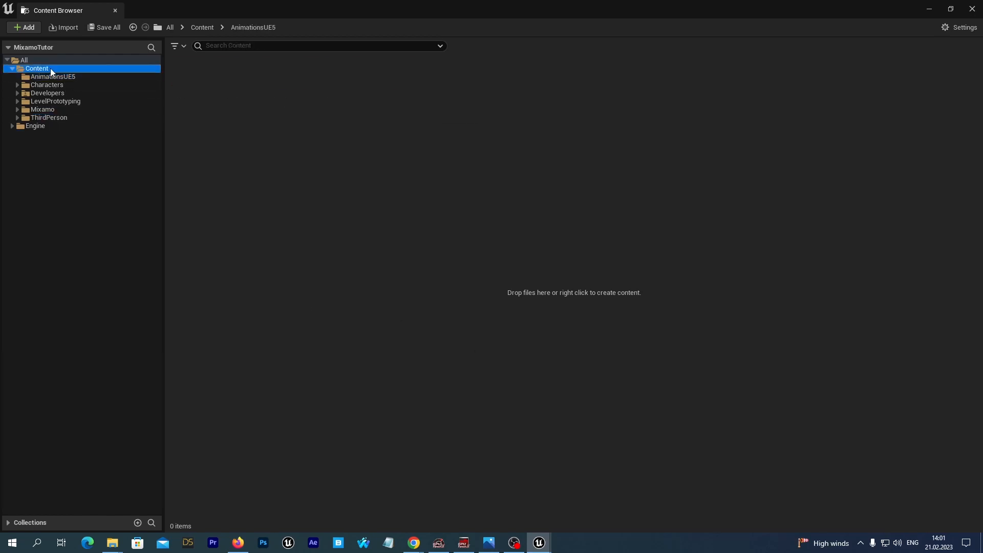
drag(458, 77, 66, 79)
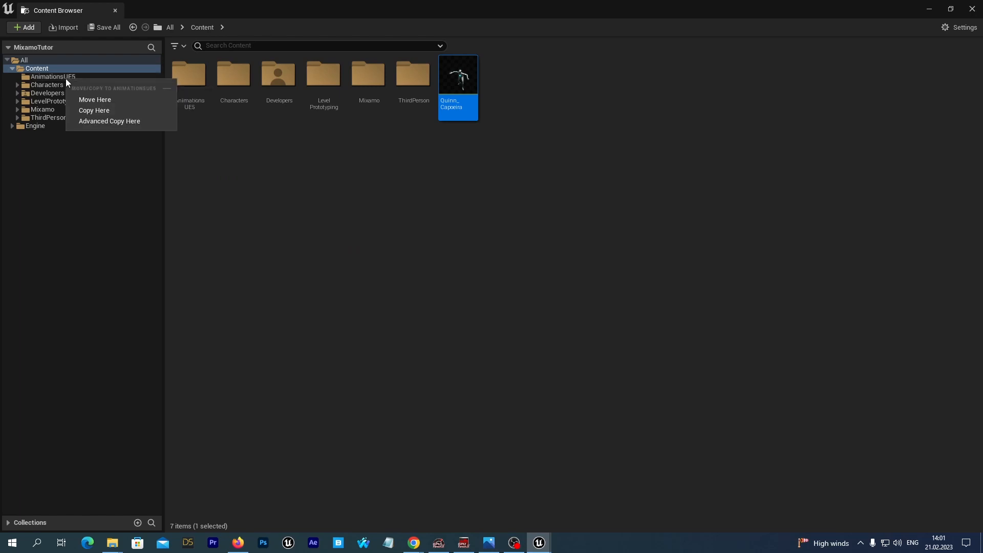
click(84, 100)
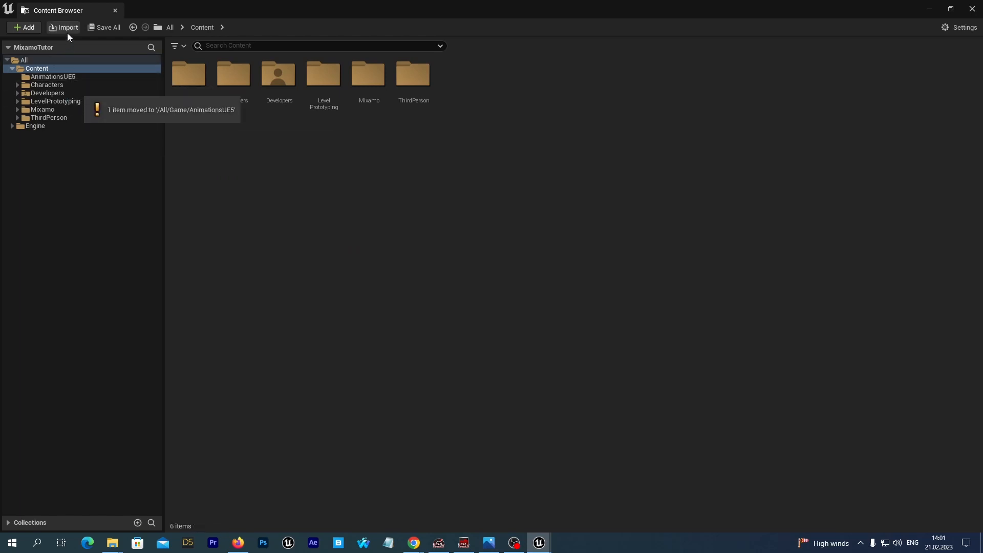
Open Quinn_Capoeira from AnimationsUE5 to preview the retargeted motion, then close it
click(52, 76)
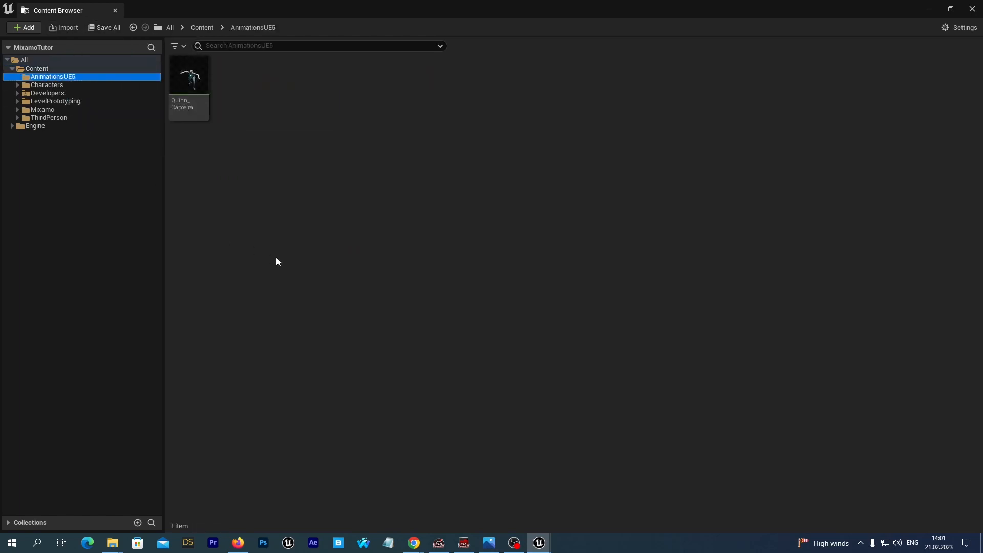
double_click(193, 75)
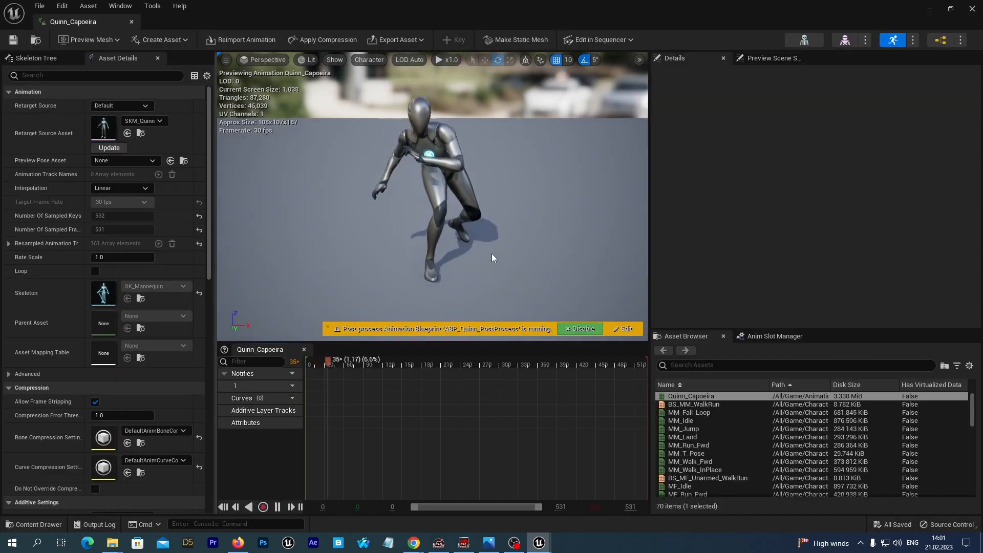
right_drag(383, 221, 383, 205)
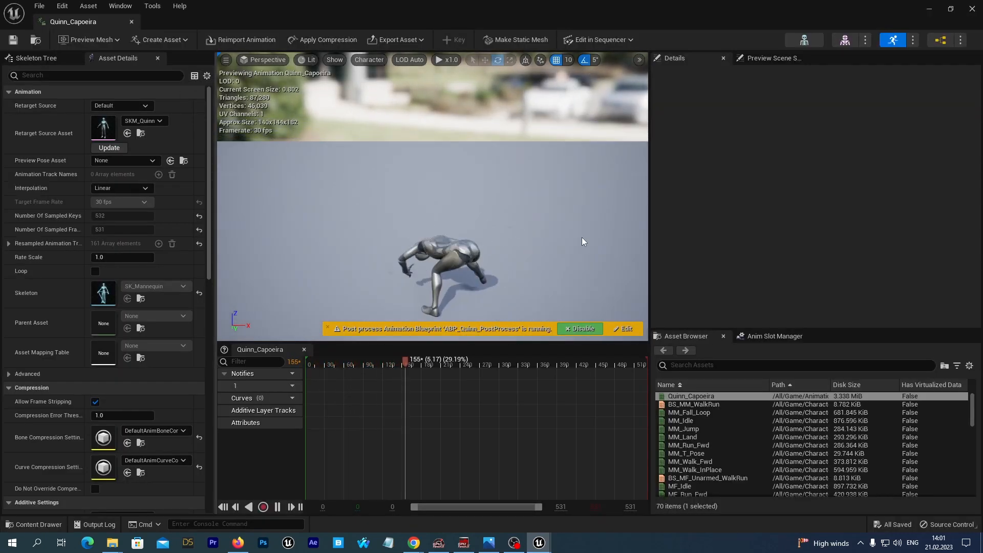
mouse_move(577, 238)
right_down()
mouse_move(577, 215)
mouse_move(576, 238)
right_up()
alt+drag(364, 250, 461, 189)
click(978, 11)
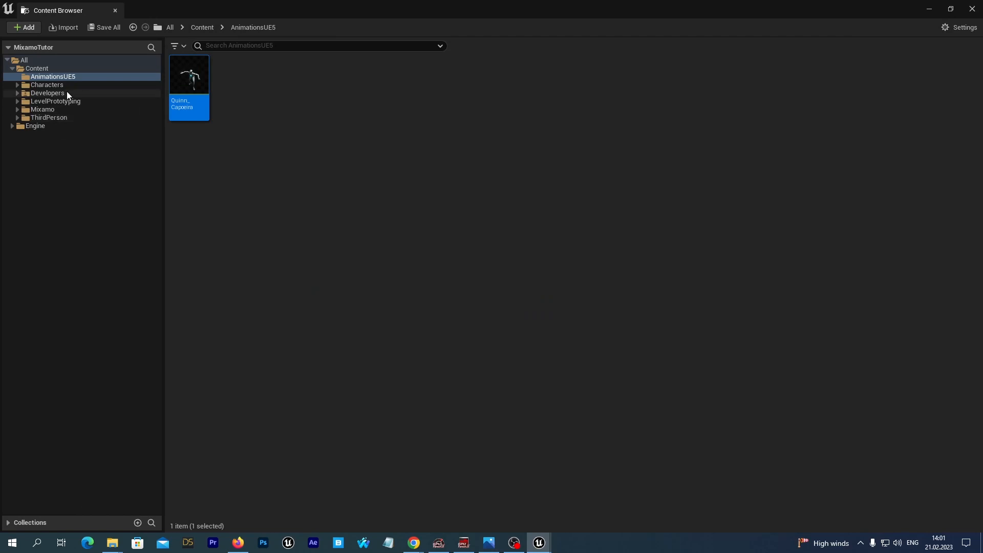
Review the retargeter preview and open the Mixamo Rigs folder in the content drawer
click(43, 109)
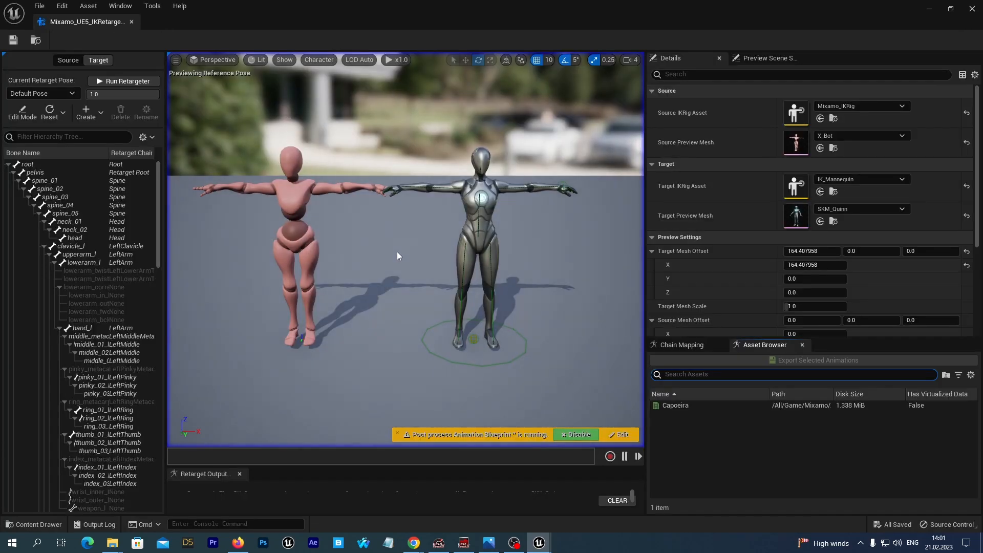
mouse_move(429, 251)
alt+mouse_down()
mouse_move(317, 245)
mouse_move(266, 225)
mouse_move(171, 226)
mouse_move(292, 256)
mouse_move(409, 243)
mouse_move(424, 255)
alt+mouse_up()
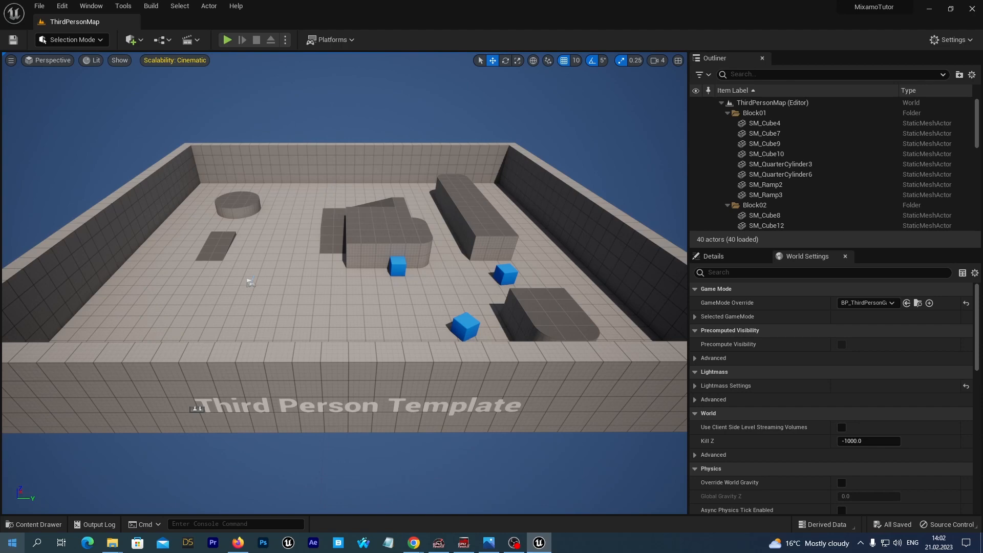
click(34, 525)
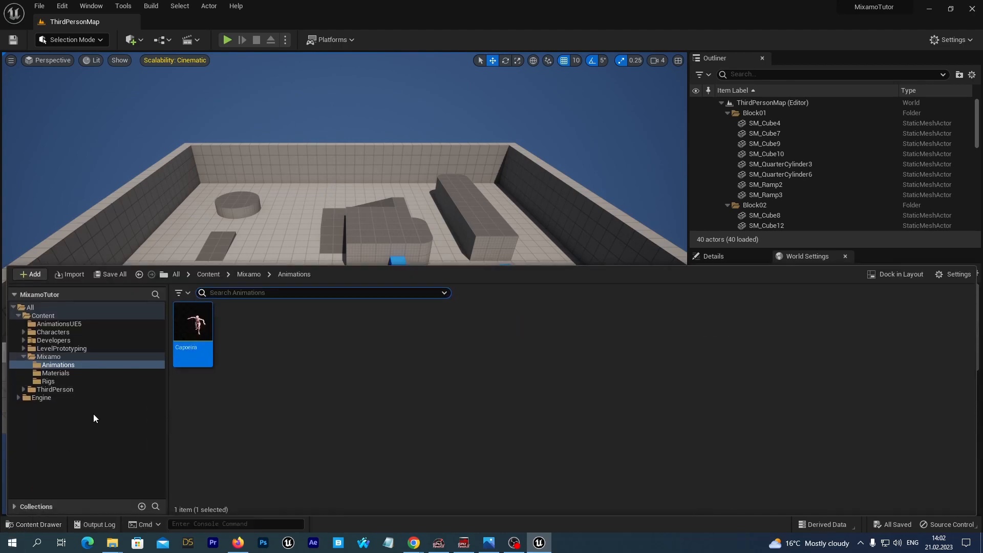
click(49, 382)
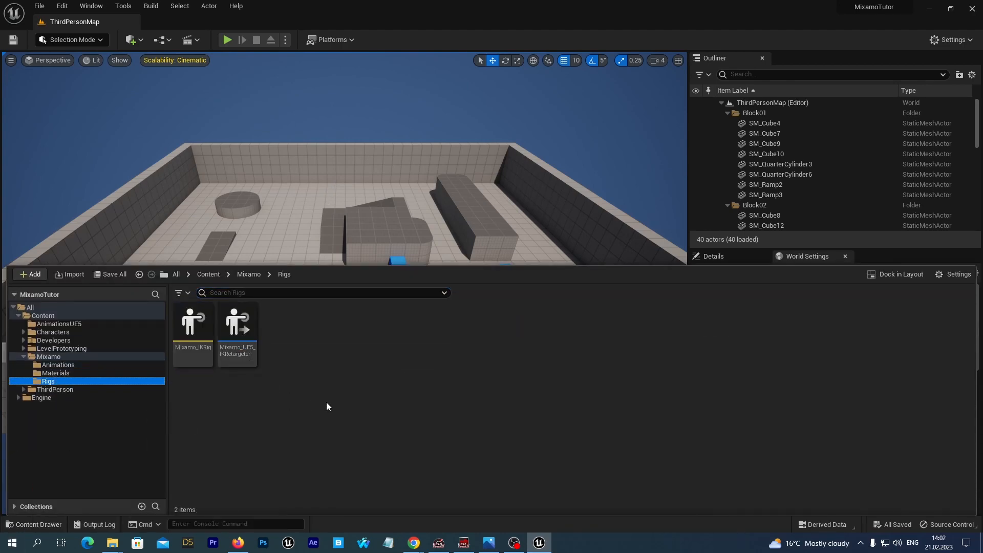